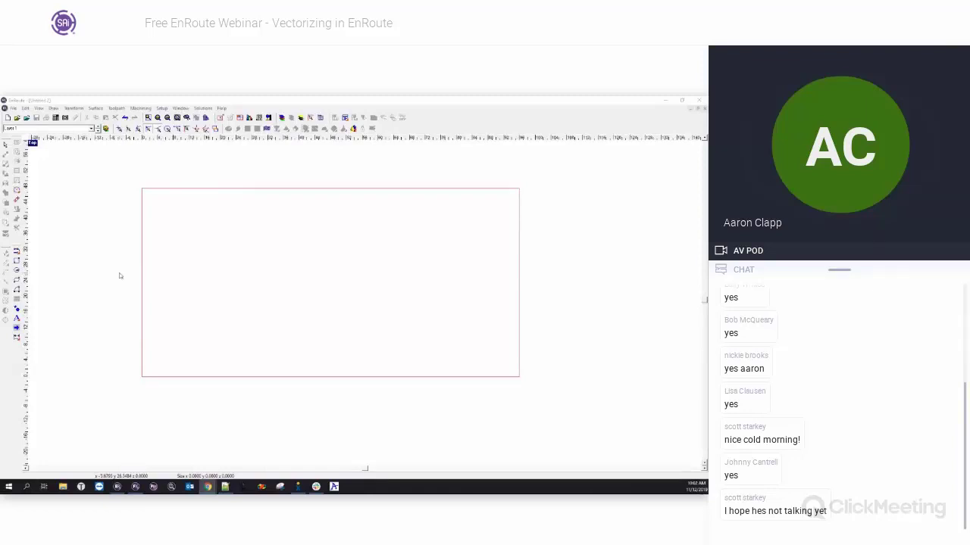
{"action": "scroll", "coordinate": [132, 253], "scroll_direction": "down", "scroll_amount": 1}
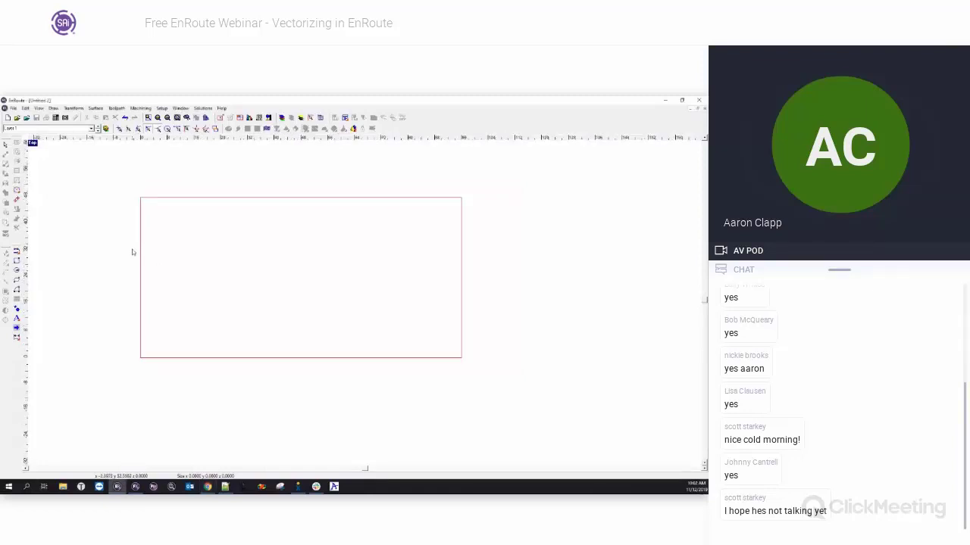
{"action": "scroll", "coordinate": [164, 199], "scroll_direction": "up", "scroll_amount": 1}
{"action": "scroll", "coordinate": [158, 240], "scroll_direction": "up", "scroll_amount": 1}
{"action": "scroll", "coordinate": [204, 347], "scroll_direction": "up", "scroll_amount": 1}
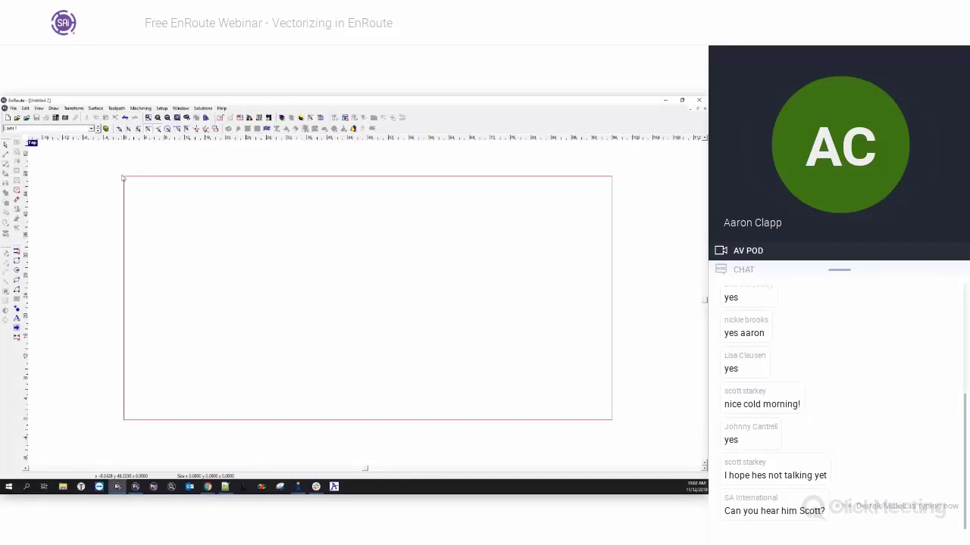
- Import butterfly.jpg from the Desktop, using the Windows Bitmap (*.BMP, *.JPG) file type
{"action": "left_click", "coordinate": [26, 119]}
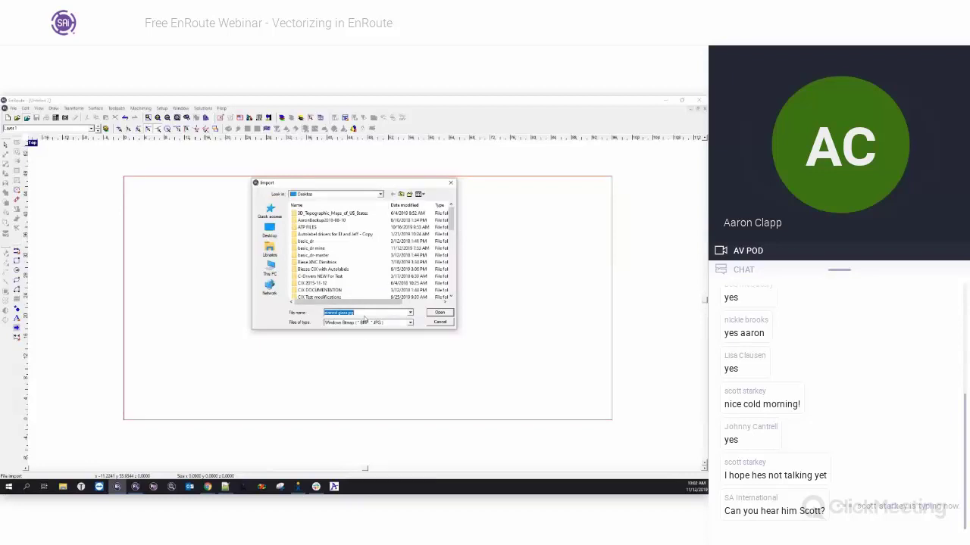
{"action": "left_click_drag", "start_coordinate": [343, 185], "coordinate": [319, 186]}
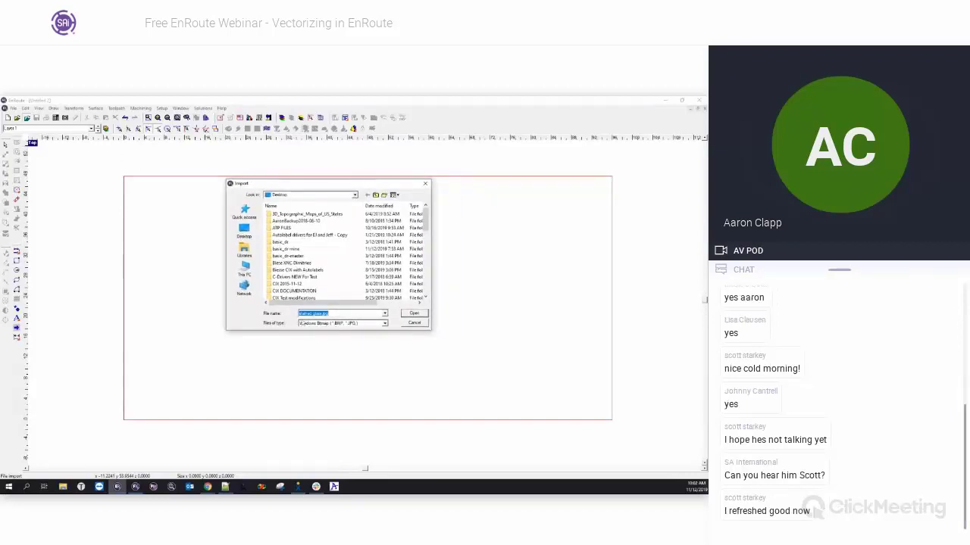
{"action": "left_click", "coordinate": [385, 324]}
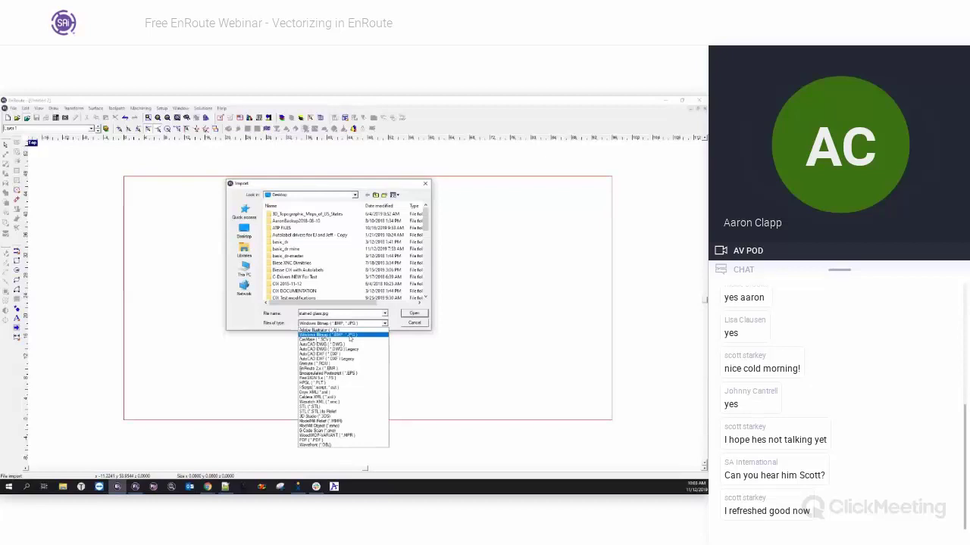
{"action": "left_click", "coordinate": [350, 336]}
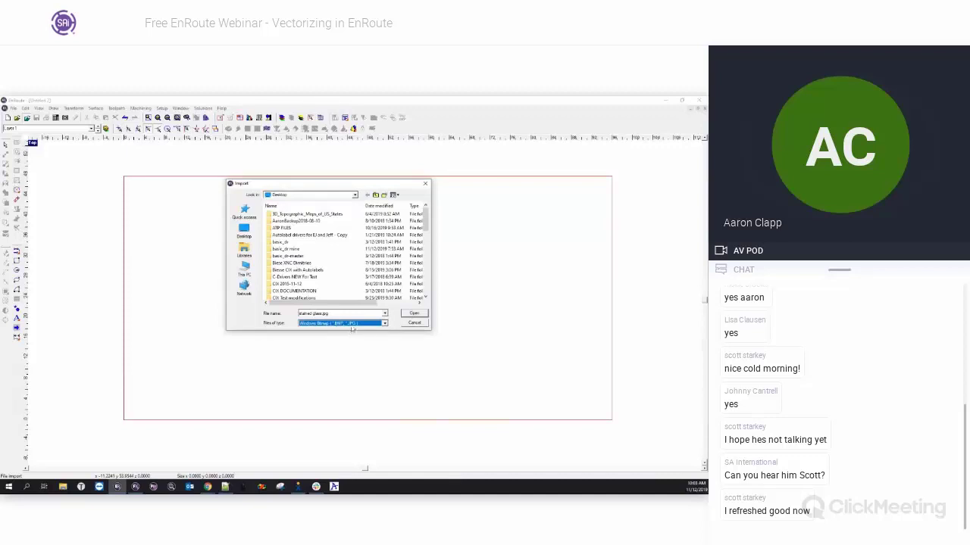
{"action": "left_click_drag", "start_coordinate": [426, 222], "coordinate": [428, 282]}
{"action": "left_click", "coordinate": [333, 256]}
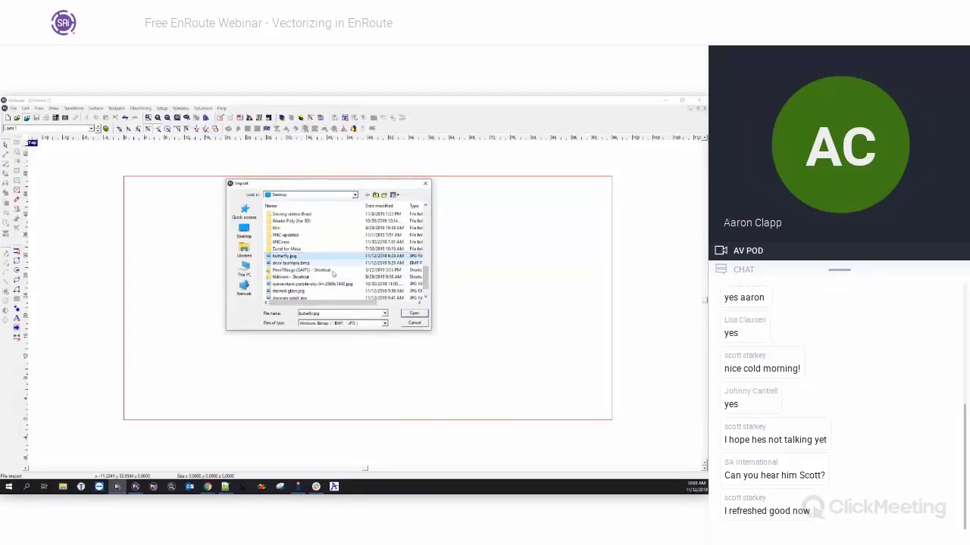
{"action": "left_click", "coordinate": [417, 314]}
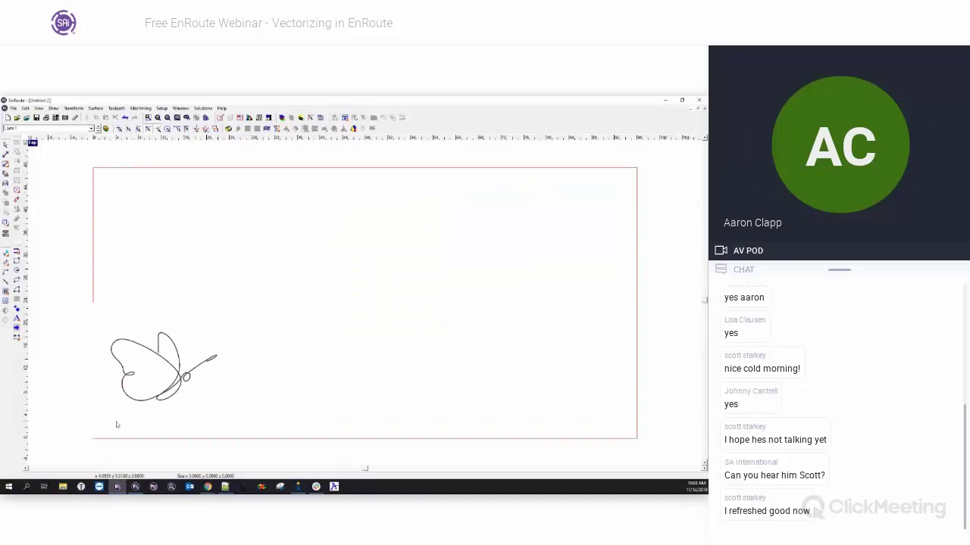
- Move the imported butterfly bitmap off the plate's lower-left corner to the middle of the plate's left half
{"action": "left_click", "coordinate": [174, 373]}
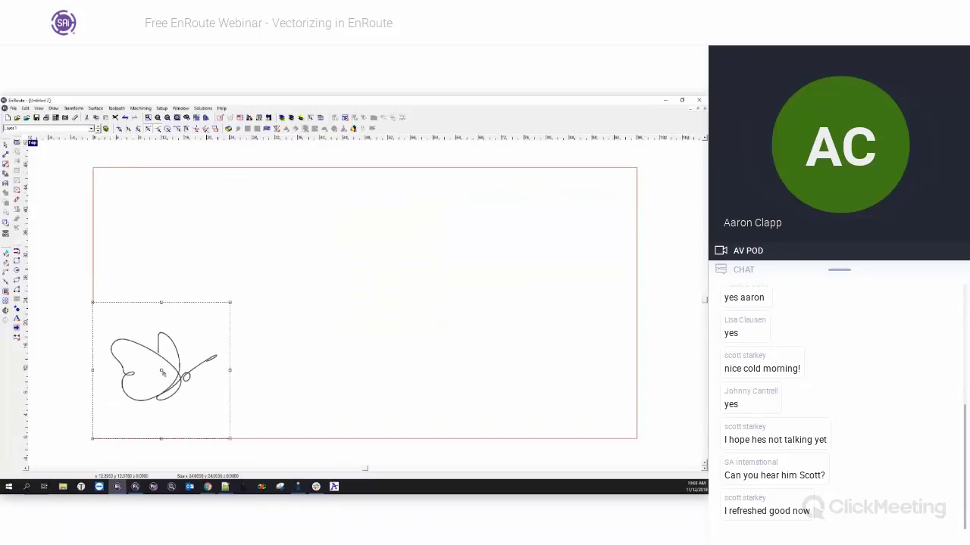
{"action": "left_click_drag", "start_coordinate": [162, 373], "coordinate": [341, 286]}
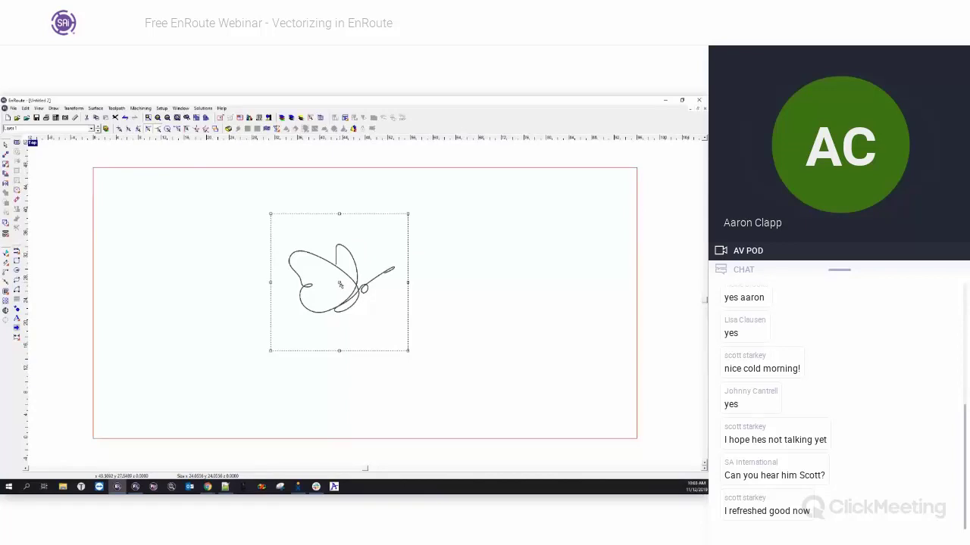
{"action": "left_click_drag", "start_coordinate": [340, 285], "coordinate": [279, 289]}
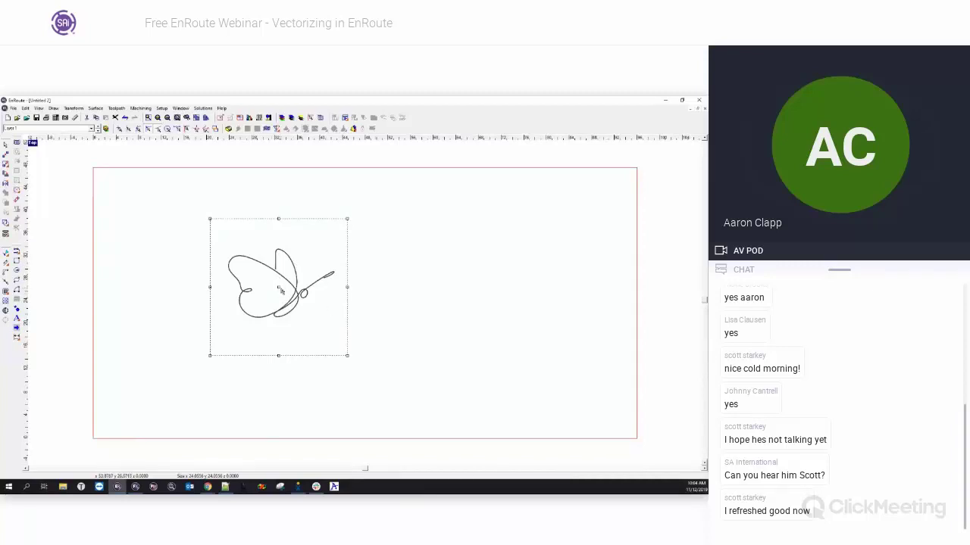
{"action": "left_click_drag", "start_coordinate": [280, 290], "coordinate": [275, 307]}
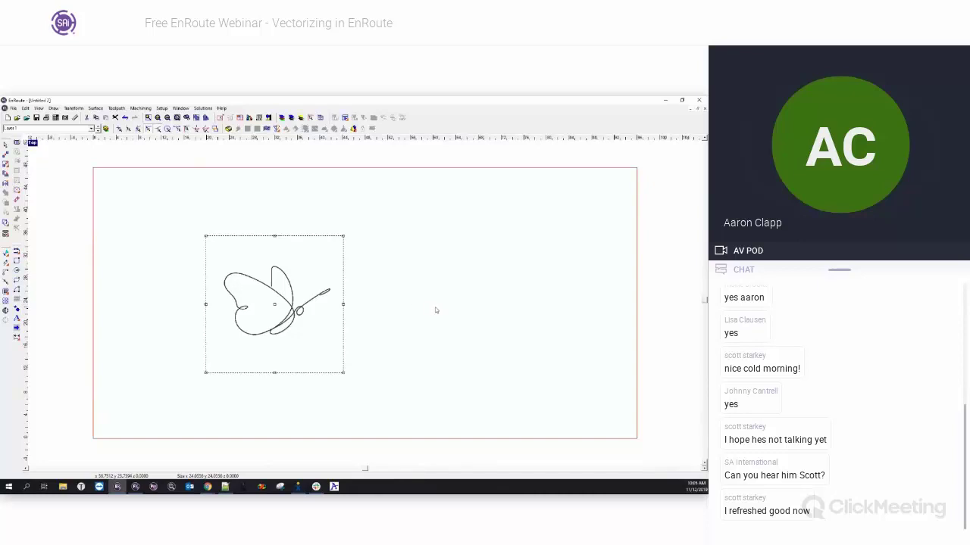
{"action": "left_click", "coordinate": [373, 350]}
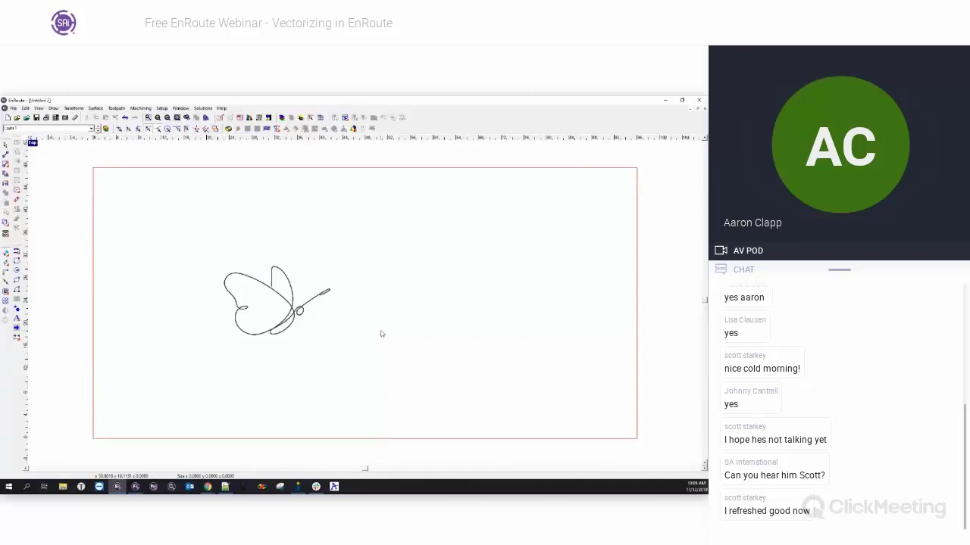
- Examine the butterfly bitmap's lines up close, including the gap below the upright wing line and the crossings near the head
{"action": "scroll", "coordinate": [274, 293], "scroll_direction": "up", "scroll_amount": 2}
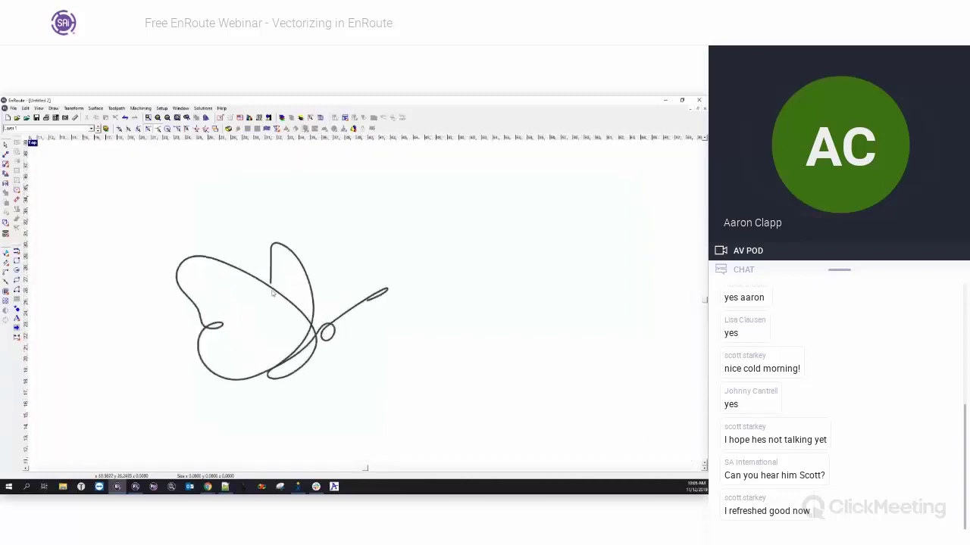
{"action": "scroll", "coordinate": [272, 293], "scroll_direction": "up", "scroll_amount": 5}
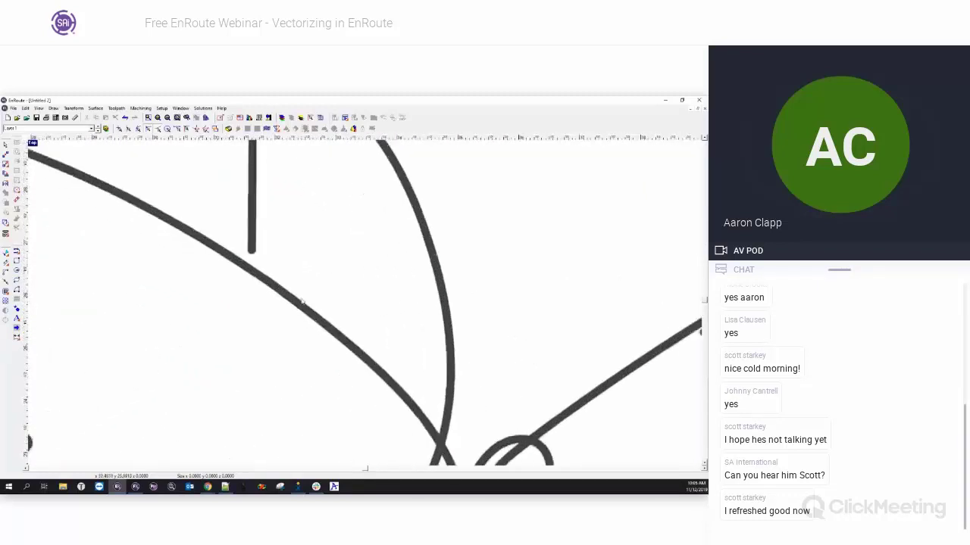
{"action": "scroll", "coordinate": [301, 301], "scroll_direction": "up", "scroll_amount": 2}
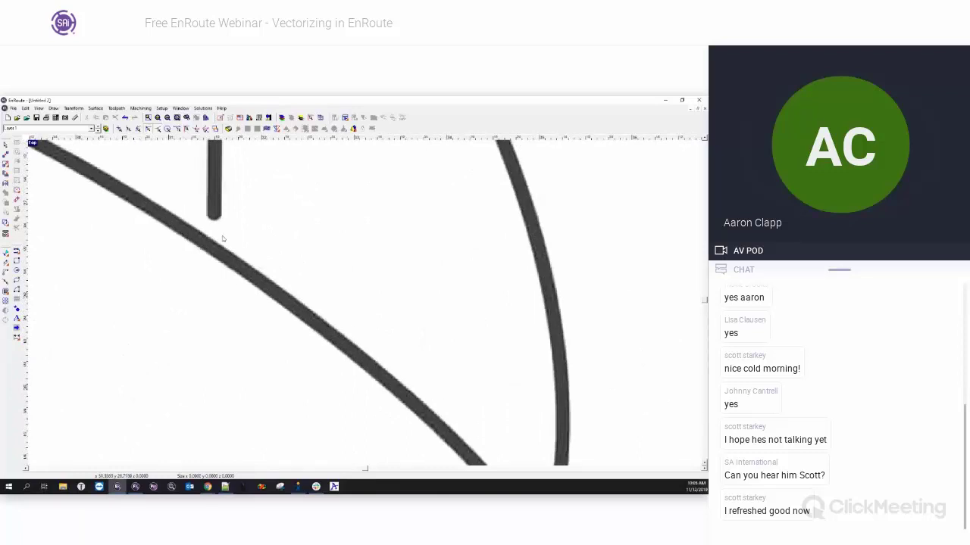
{"action": "left_click", "coordinate": [339, 323]}
{"action": "scroll", "coordinate": [367, 327], "scroll_direction": "down", "scroll_amount": 1}
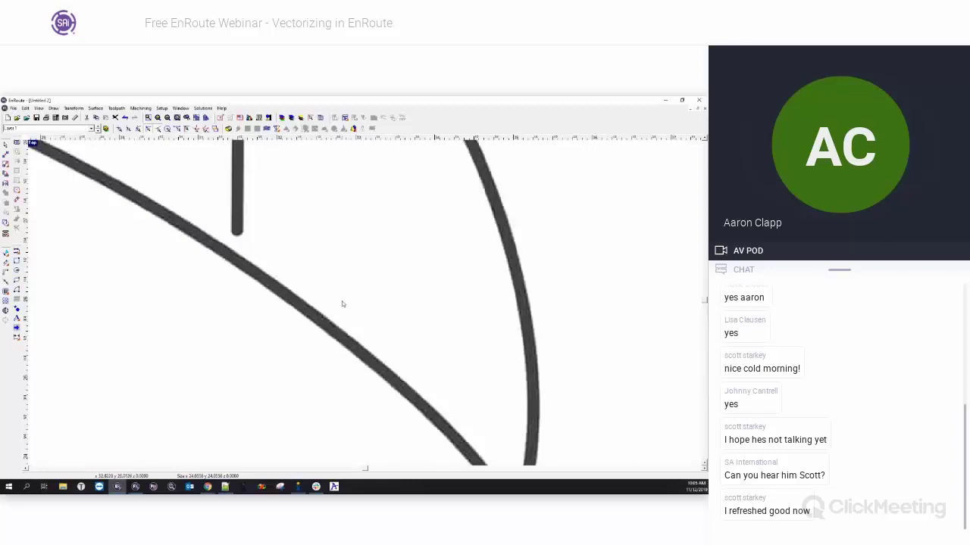
{"action": "scroll", "coordinate": [341, 301], "scroll_direction": "down", "scroll_amount": 1}
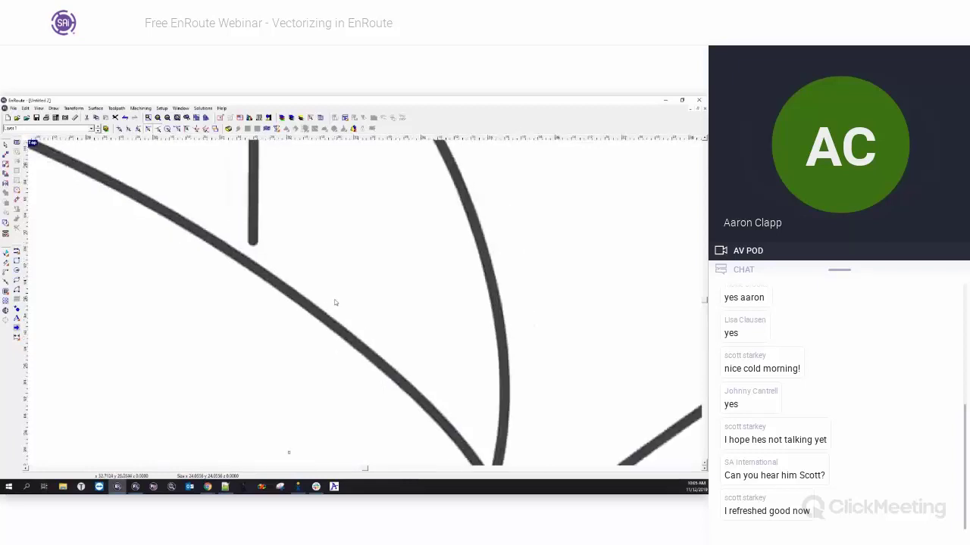
{"action": "scroll", "coordinate": [334, 303], "scroll_direction": "down", "scroll_amount": 1}
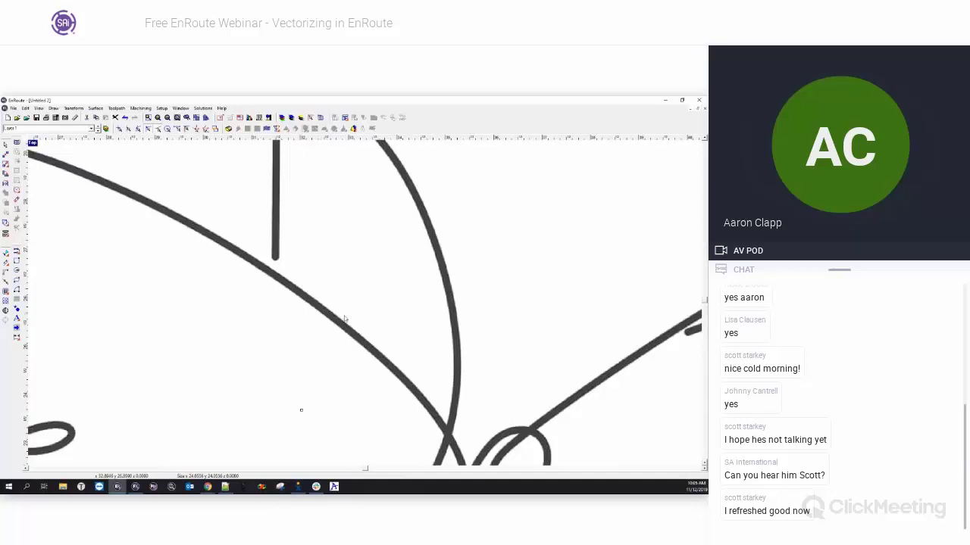
{"action": "scroll", "coordinate": [404, 345], "scroll_direction": "down", "scroll_amount": 3}
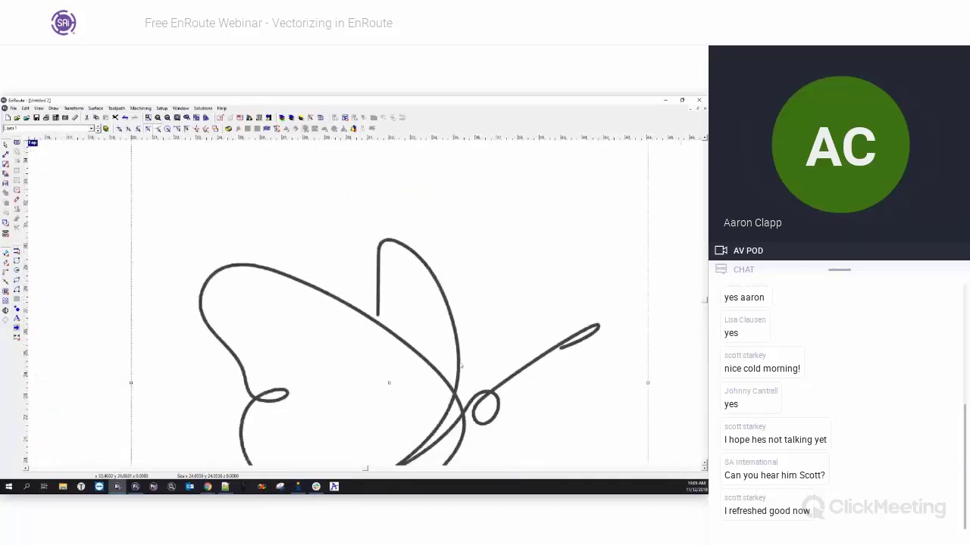
{"action": "scroll", "coordinate": [332, 376], "scroll_direction": "up", "scroll_amount": 4}
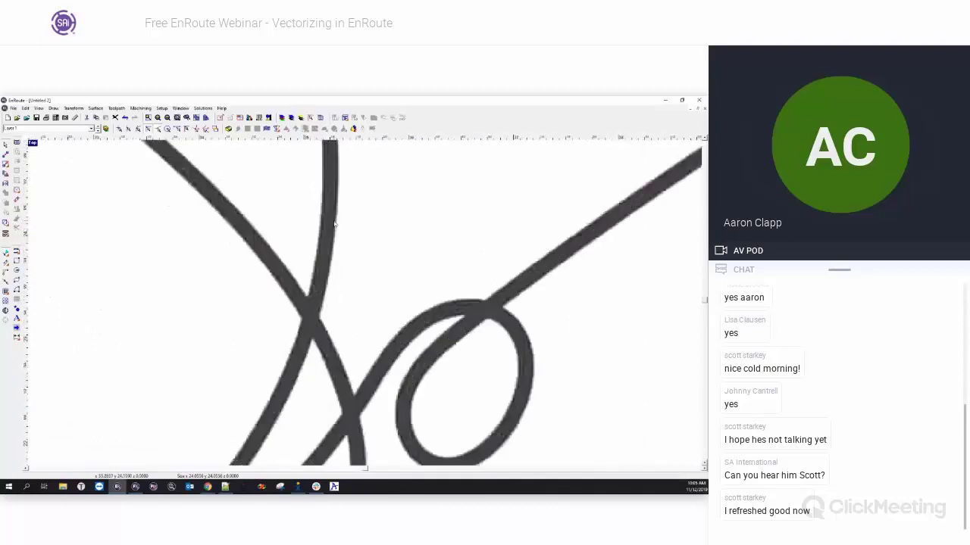
{"action": "scroll", "coordinate": [375, 326], "scroll_direction": "down", "scroll_amount": 4}
{"action": "scroll", "coordinate": [377, 321], "scroll_direction": "down", "scroll_amount": 2}
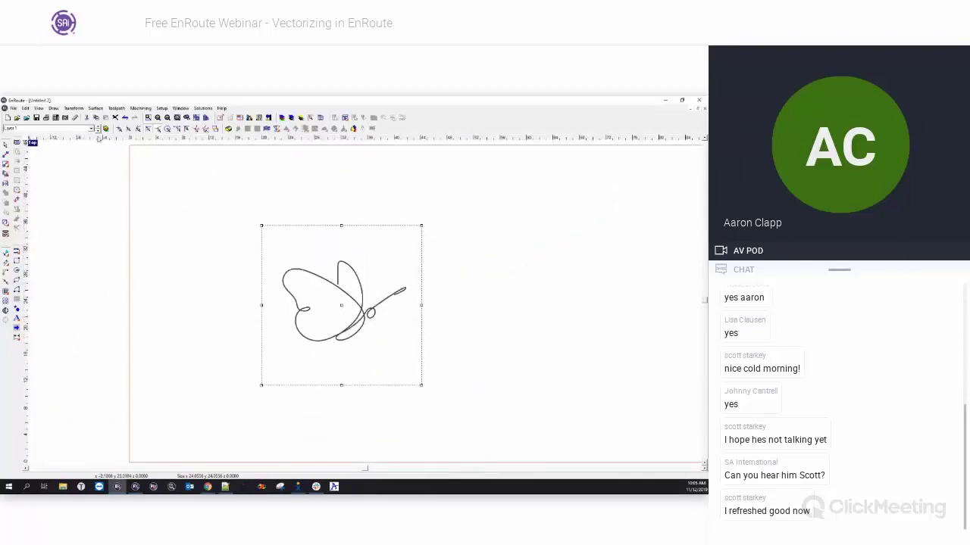
- Open the Vectorize settings for the selected butterfly bitmap, edit the tolerance and turn off automatic cleanup
{"action": "left_click", "coordinate": [70, 109]}
{"action": "key", "text": "Escape"}
{"action": "left_click", "coordinate": [55, 108]}
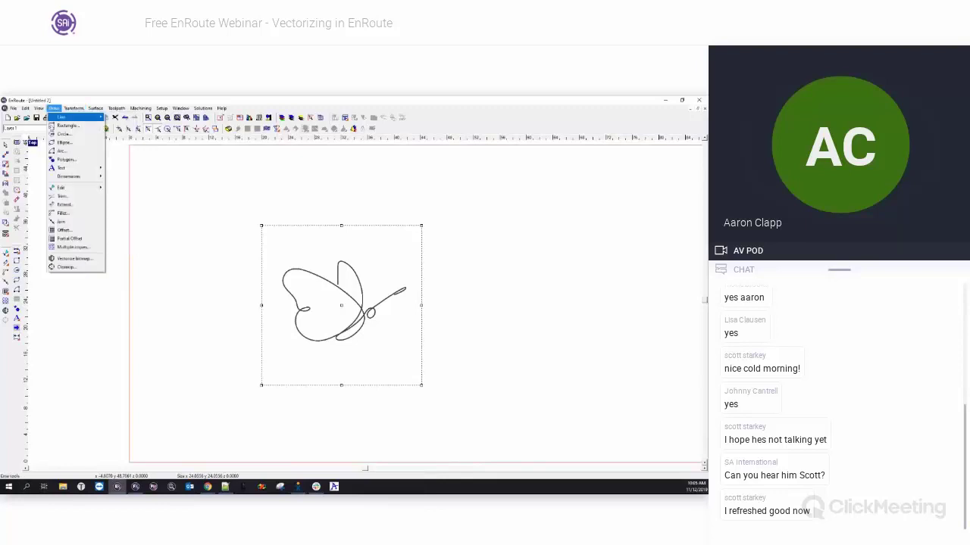
{"action": "left_click", "coordinate": [71, 259]}
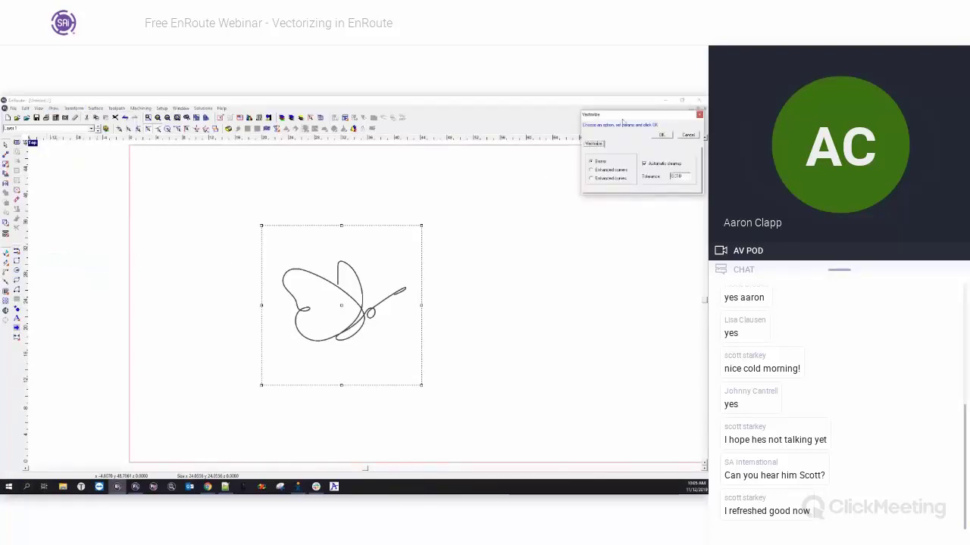
{"action": "left_click_drag", "start_coordinate": [625, 116], "coordinate": [578, 212]}
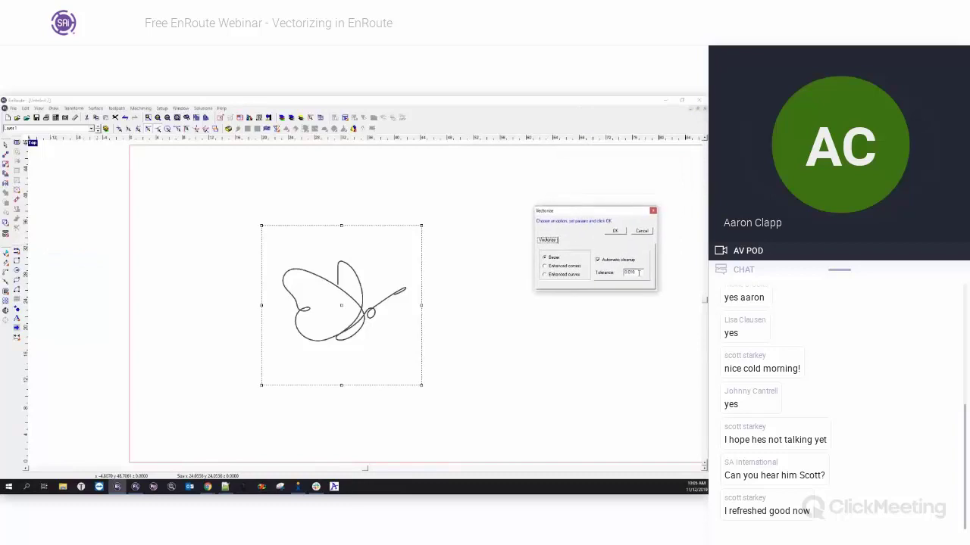
{"action": "left_click_drag", "start_coordinate": [640, 273], "coordinate": [581, 281]}
{"action": "type", "text": "5"}
{"action": "key", "text": "Tab"}
{"action": "left_click", "coordinate": [612, 260]}
- Try the Enhanced corners option, view its parameters, and switch to Enhanced curves
{"action": "left_click", "coordinate": [566, 267]}
{"action": "left_click", "coordinate": [569, 241]}
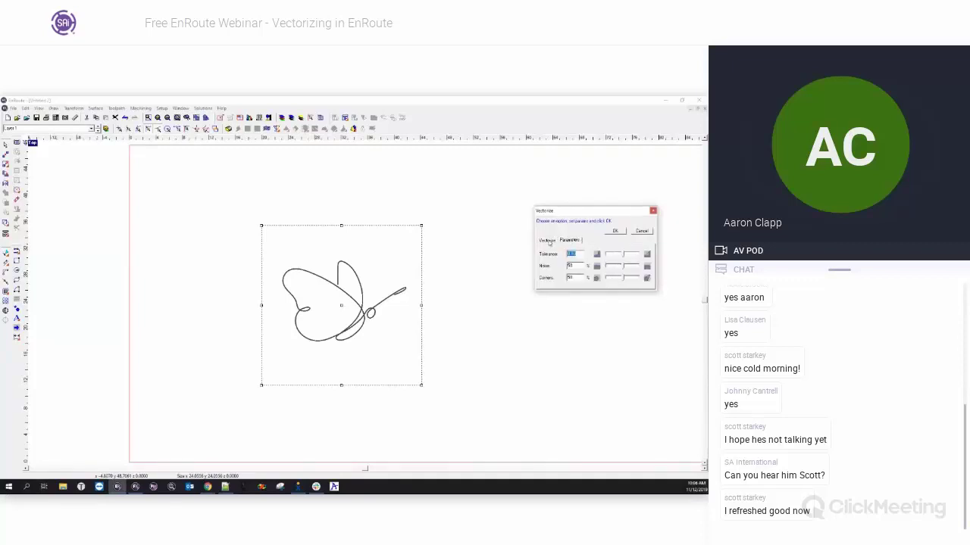
{"action": "left_click", "coordinate": [547, 241]}
{"action": "left_click", "coordinate": [560, 275]}
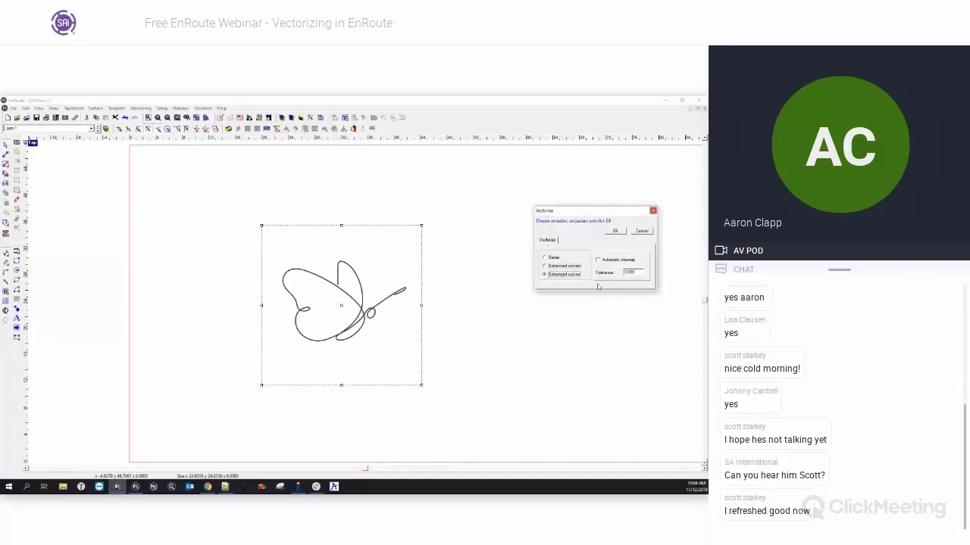
- Vectorize the butterfly with the Bezier option and move the original bitmap up, clear of the traced outline
{"action": "left_click", "coordinate": [560, 258]}
{"action": "left_click", "coordinate": [614, 230]}
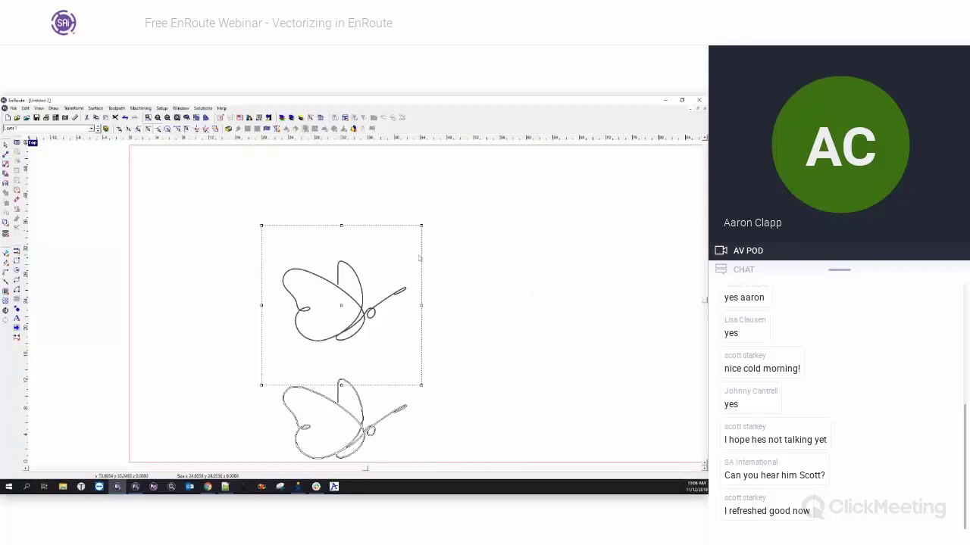
{"action": "left_click_drag", "start_coordinate": [342, 307], "coordinate": [336, 250]}
{"action": "left_click", "coordinate": [397, 365]}
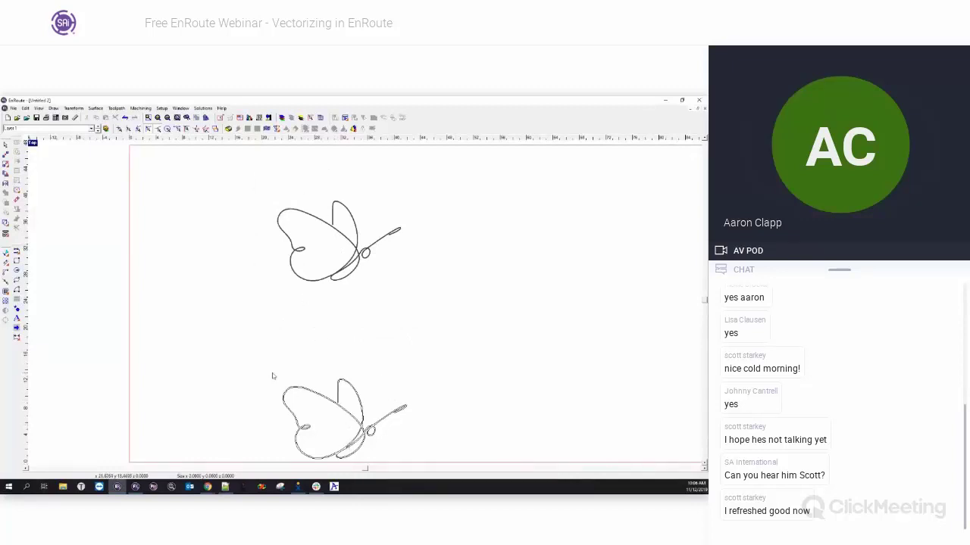
- Examine the vectorized butterfly's contours up close, checking the double outline along its wings
{"action": "scroll", "coordinate": [272, 364], "scroll_direction": "down", "scroll_amount": 1}
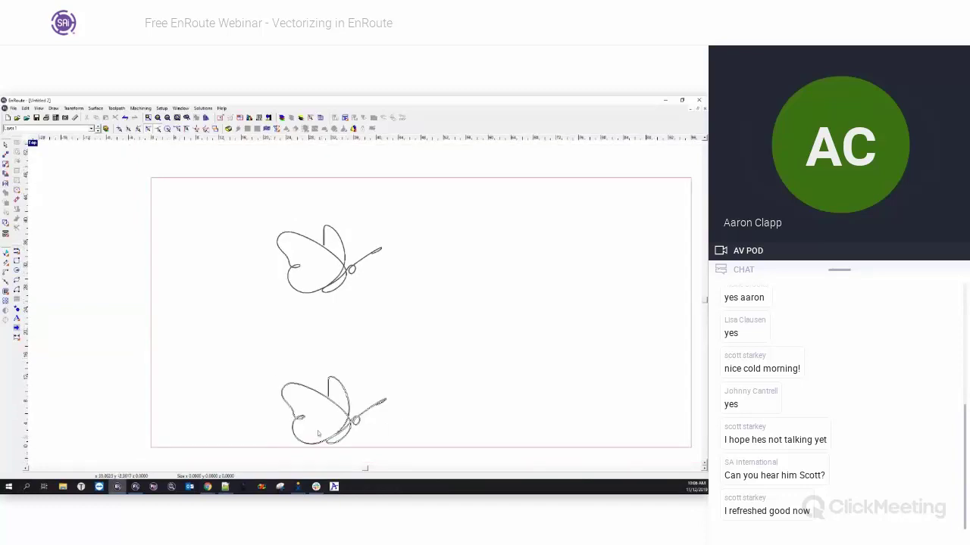
{"action": "left_click_drag", "start_coordinate": [264, 359], "coordinate": [391, 450]}
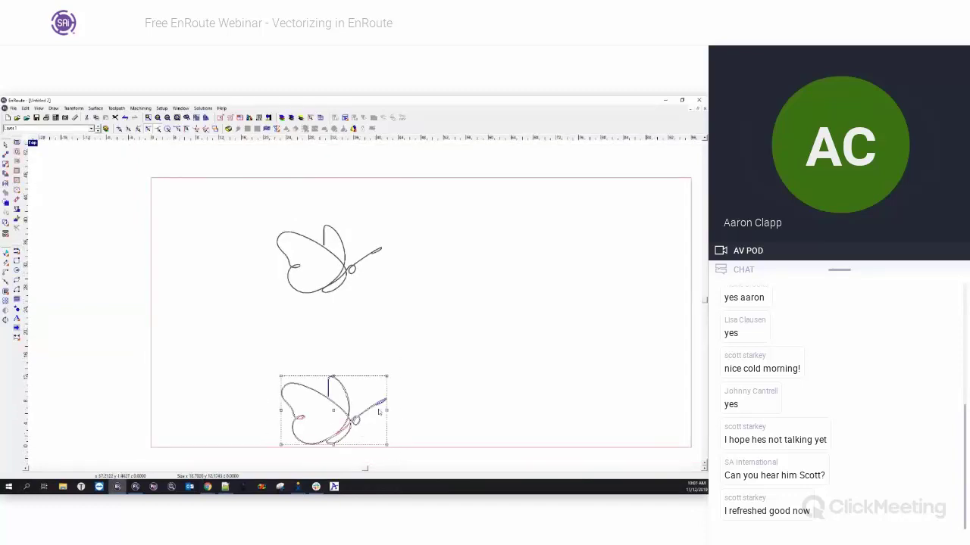
{"action": "left_click", "coordinate": [405, 413]}
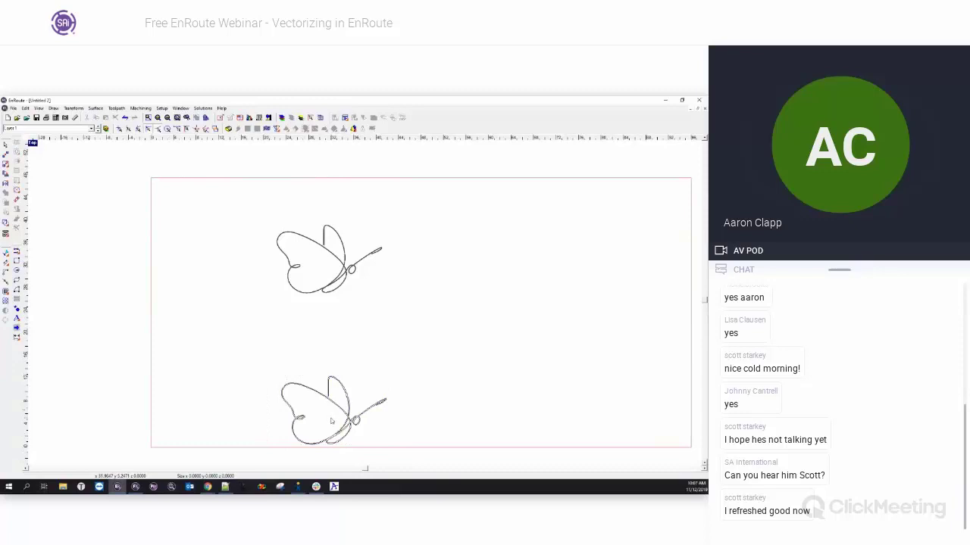
{"action": "scroll", "coordinate": [321, 449], "scroll_direction": "up", "scroll_amount": 2}
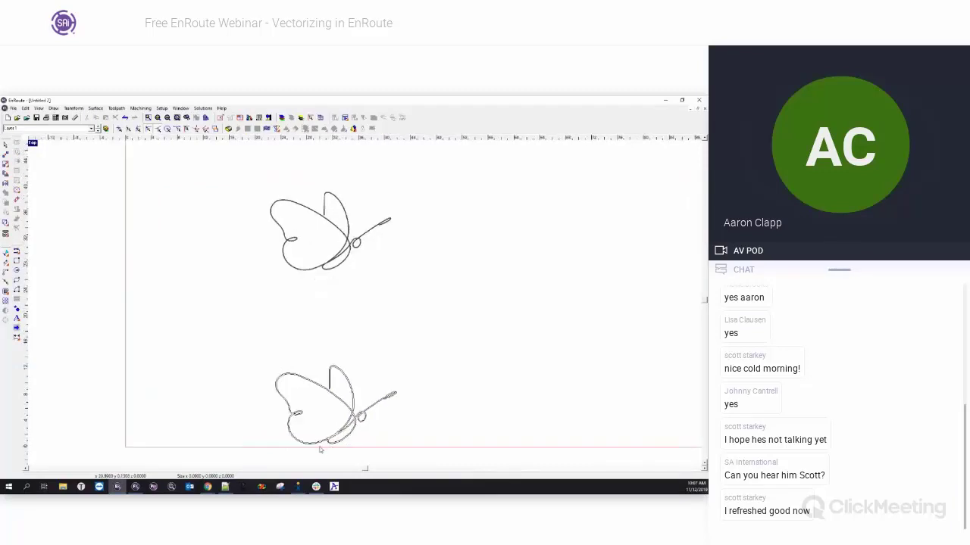
{"action": "scroll", "coordinate": [321, 449], "scroll_direction": "up", "scroll_amount": 2}
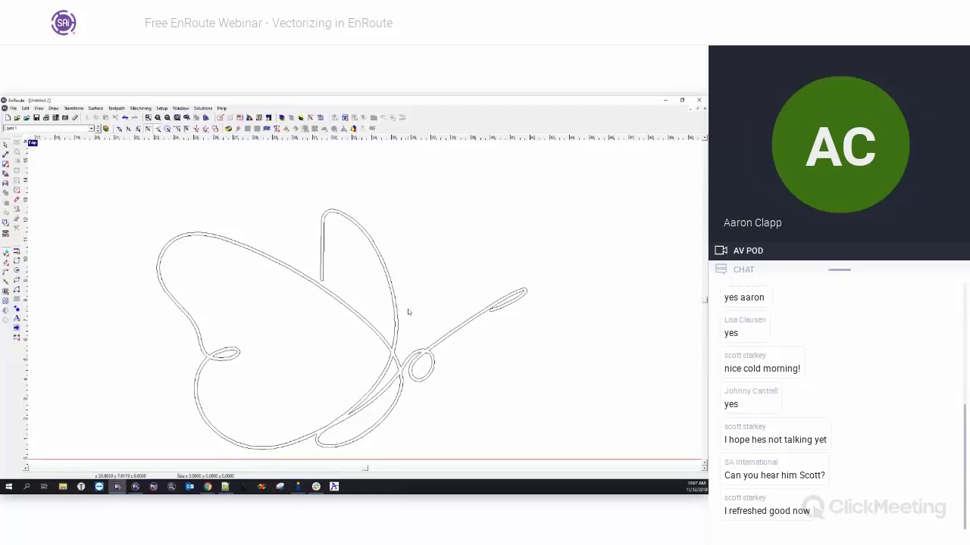
{"action": "scroll", "coordinate": [406, 305], "scroll_direction": "up", "scroll_amount": 2}
{"action": "scroll", "coordinate": [406, 305], "scroll_direction": "up", "scroll_amount": 2}
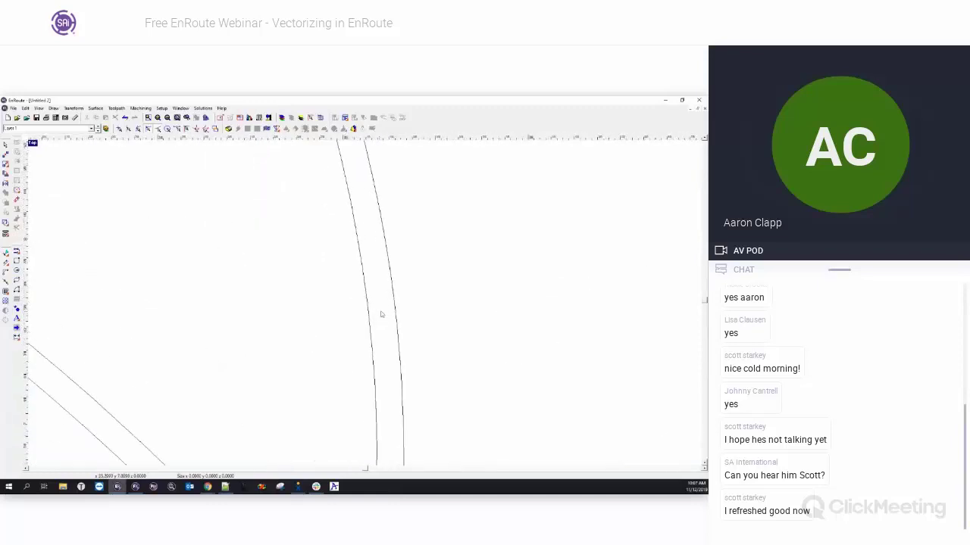
- Select all contours of the traced butterfly and move them up across the plate's left edge, clear of the original bitmap
{"action": "scroll", "coordinate": [383, 318], "scroll_direction": "down", "scroll_amount": 2}
{"action": "scroll", "coordinate": [393, 319], "scroll_direction": "down", "scroll_amount": 5}
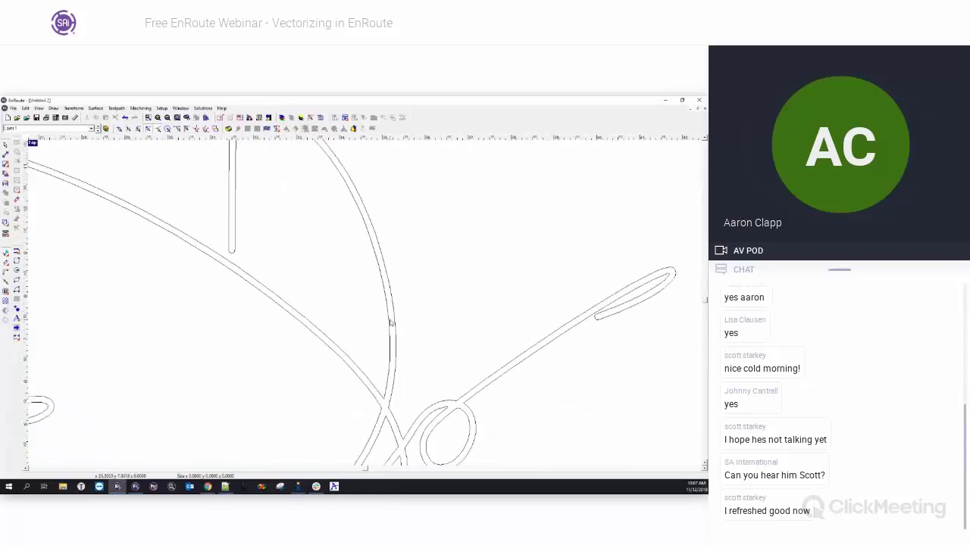
{"action": "scroll", "coordinate": [385, 326], "scroll_direction": "down", "scroll_amount": 1}
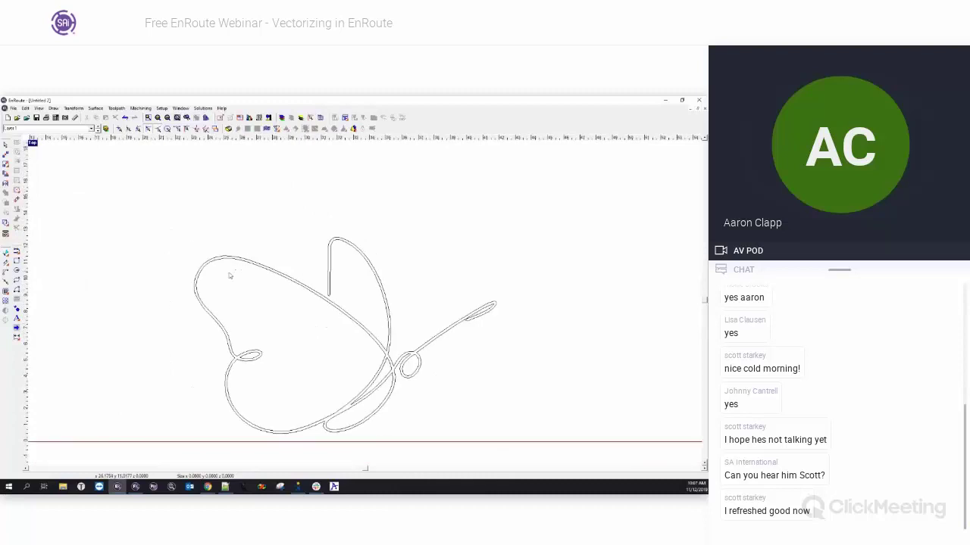
{"action": "scroll", "coordinate": [227, 274], "scroll_direction": "down", "scroll_amount": 1}
{"action": "left_click_drag", "start_coordinate": [168, 212], "coordinate": [460, 417]}
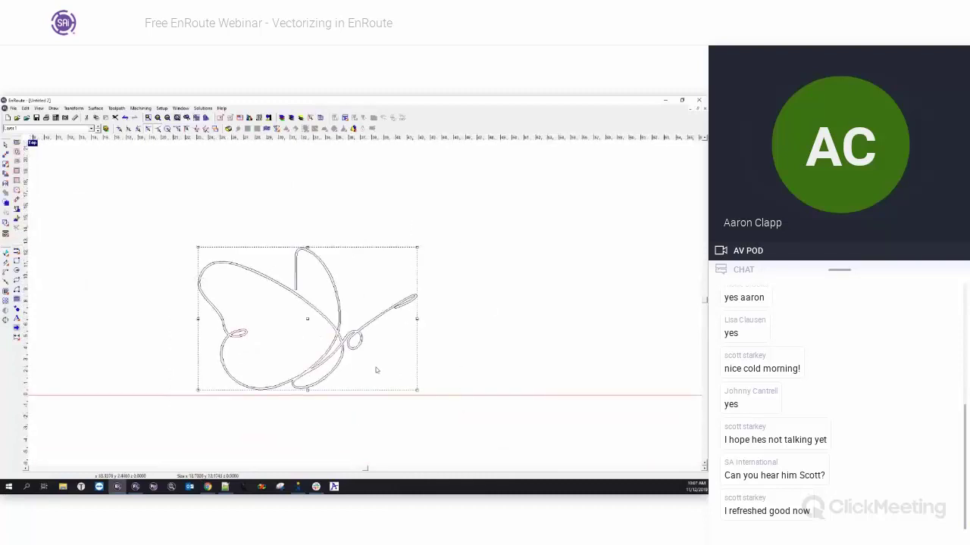
{"action": "scroll", "coordinate": [371, 364], "scroll_direction": "down", "scroll_amount": 2}
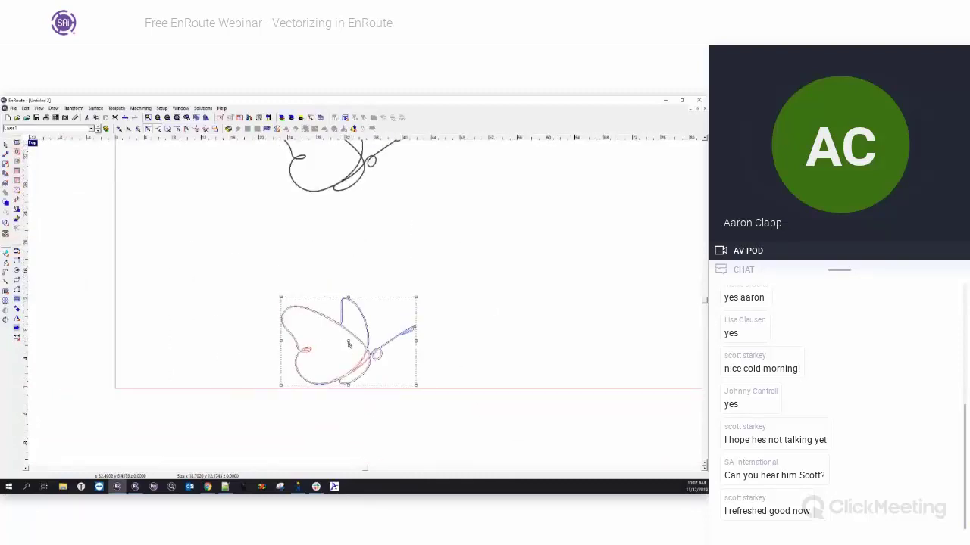
{"action": "left_click_drag", "start_coordinate": [350, 345], "coordinate": [440, 283]}
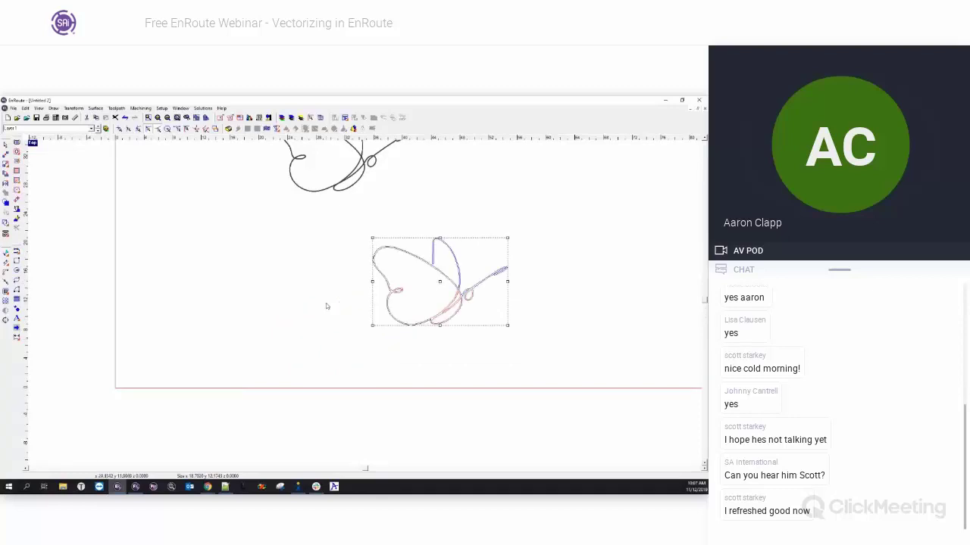
{"action": "left_click", "coordinate": [323, 303]}
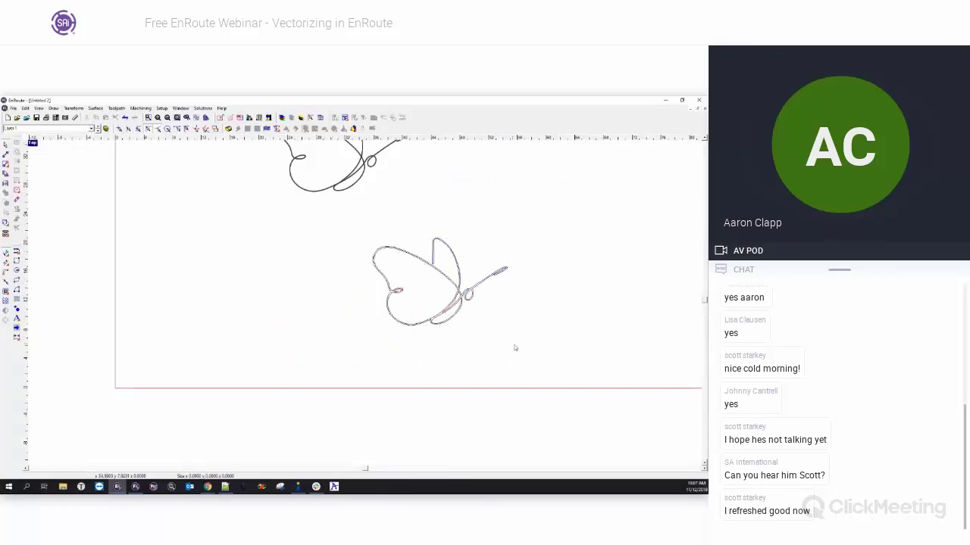
{"action": "left_click_drag", "start_coordinate": [514, 346], "coordinate": [421, 200]}
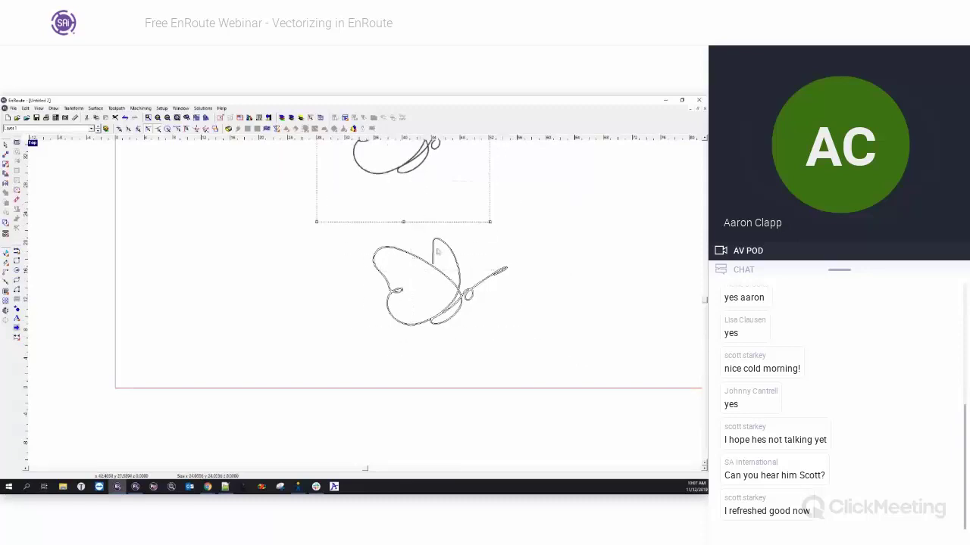
{"action": "left_click_drag", "start_coordinate": [363, 231], "coordinate": [515, 345]}
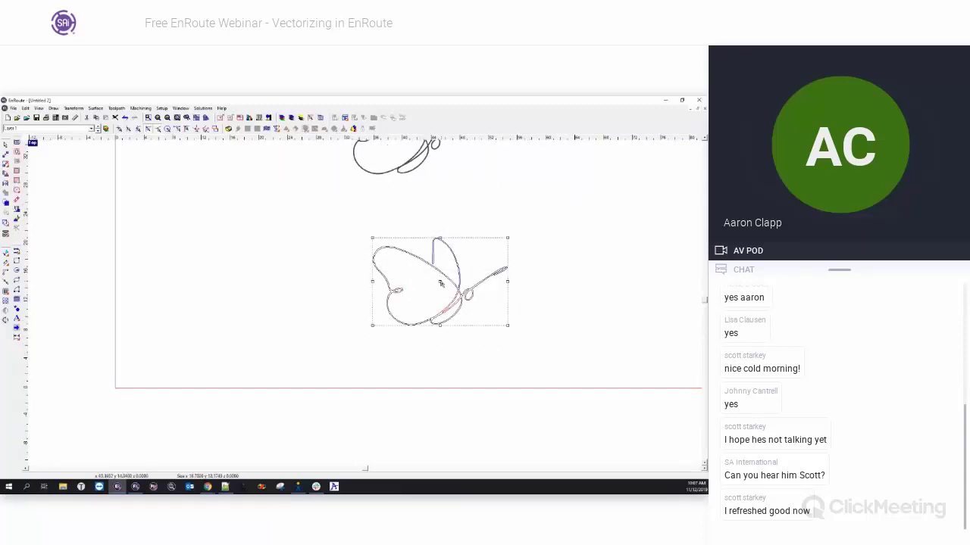
{"action": "left_click_drag", "start_coordinate": [444, 286], "coordinate": [150, 194]}
- Move the original butterfly bitmap down onto the plate's bottom edge, below the traced outline
{"action": "left_click", "coordinate": [382, 175]}
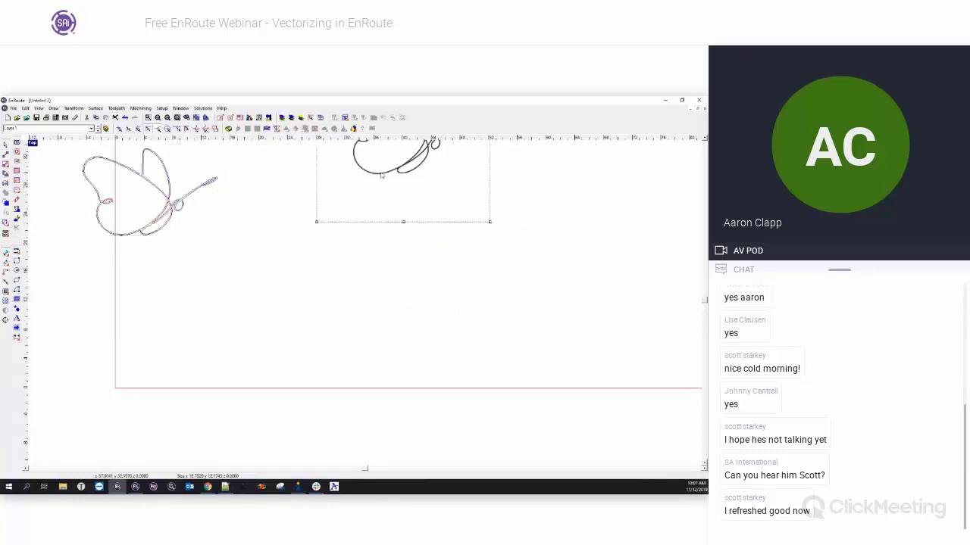
{"action": "scroll", "coordinate": [397, 174], "scroll_direction": "down", "scroll_amount": 1}
{"action": "left_click_drag", "start_coordinate": [396, 160], "coordinate": [331, 300]}
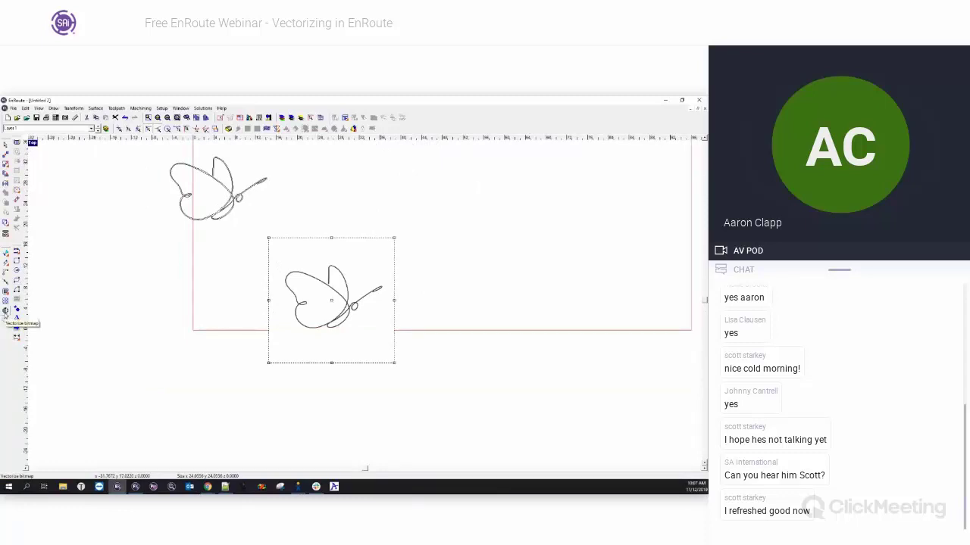
- Open the Vectorize settings for the selected bitmap, choose Enhanced corners and show its parameters
{"action": "left_click", "coordinate": [6, 312]}
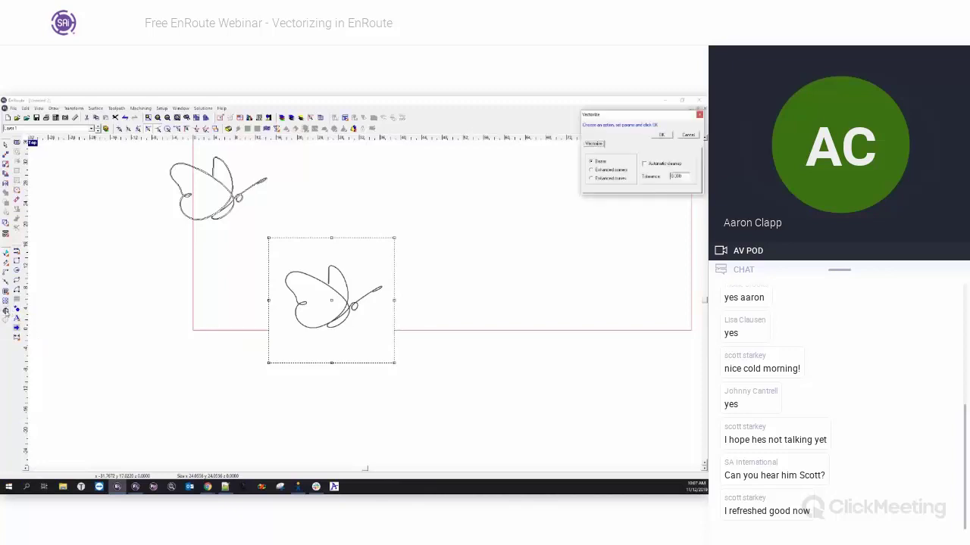
{"action": "left_click", "coordinate": [591, 169]}
{"action": "left_click_drag", "start_coordinate": [629, 117], "coordinate": [523, 220]}
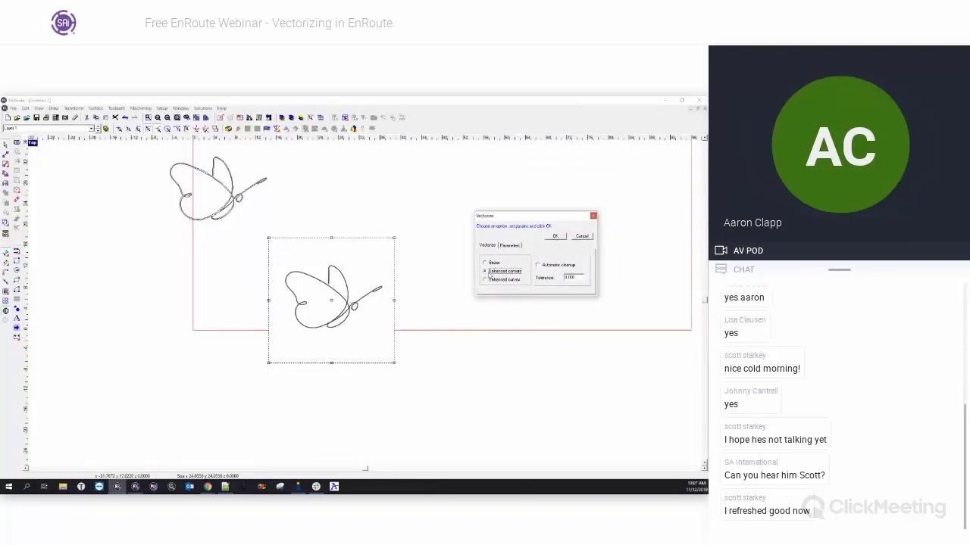
{"action": "left_click", "coordinate": [509, 246]}
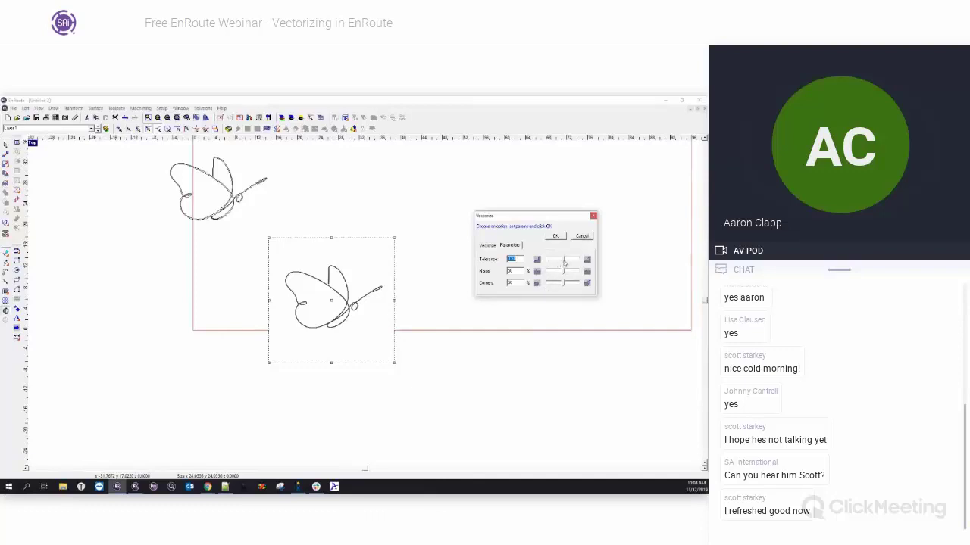
- Try a low tolerance in the Enhanced corners parameters and look closely at the bitmap and the traced outline
{"action": "left_click_drag", "start_coordinate": [564, 263], "coordinate": [536, 262]}
{"action": "left_click_drag", "start_coordinate": [553, 262], "coordinate": [551, 263]}
{"action": "scroll", "coordinate": [472, 328], "scroll_direction": "up", "scroll_amount": 5}
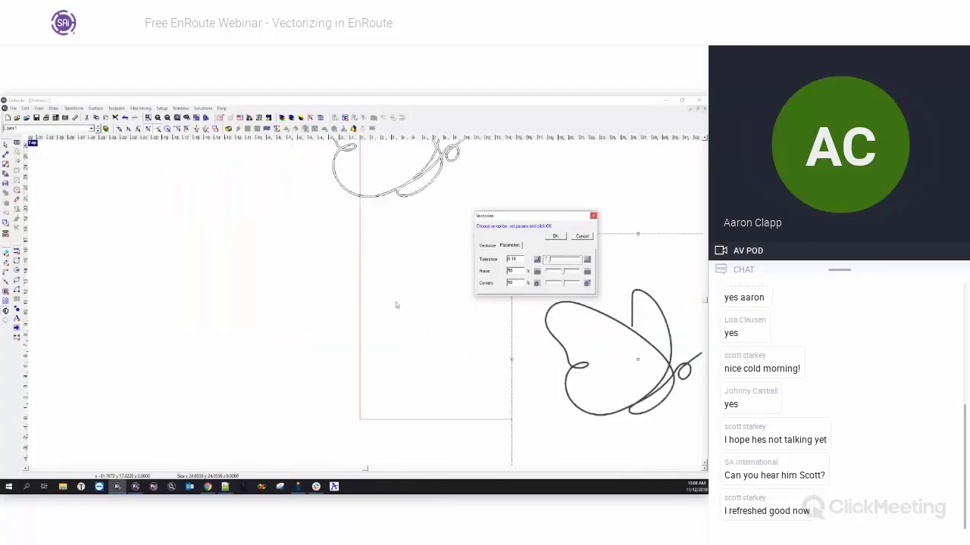
{"action": "scroll", "coordinate": [471, 328], "scroll_direction": "up", "scroll_amount": 2}
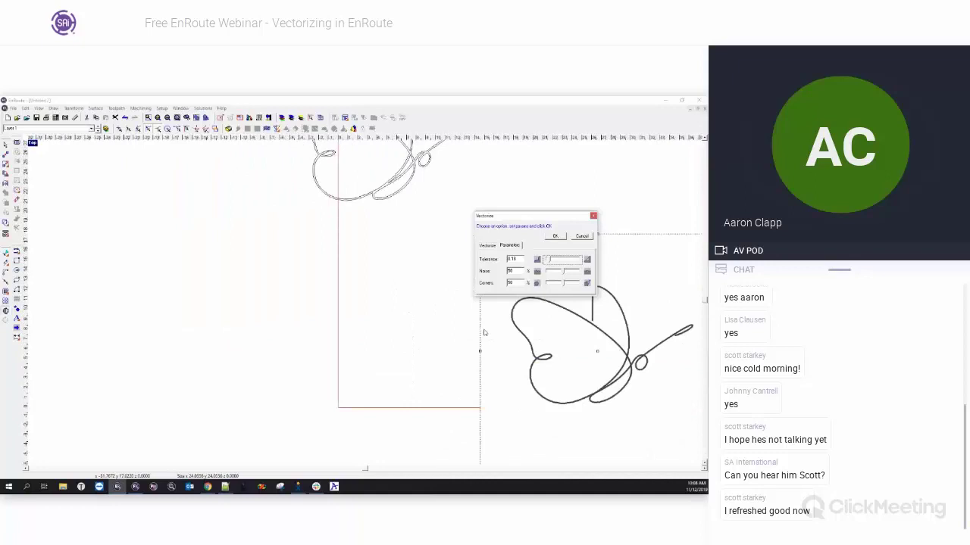
{"action": "scroll", "coordinate": [483, 331], "scroll_direction": "down", "scroll_amount": 3}
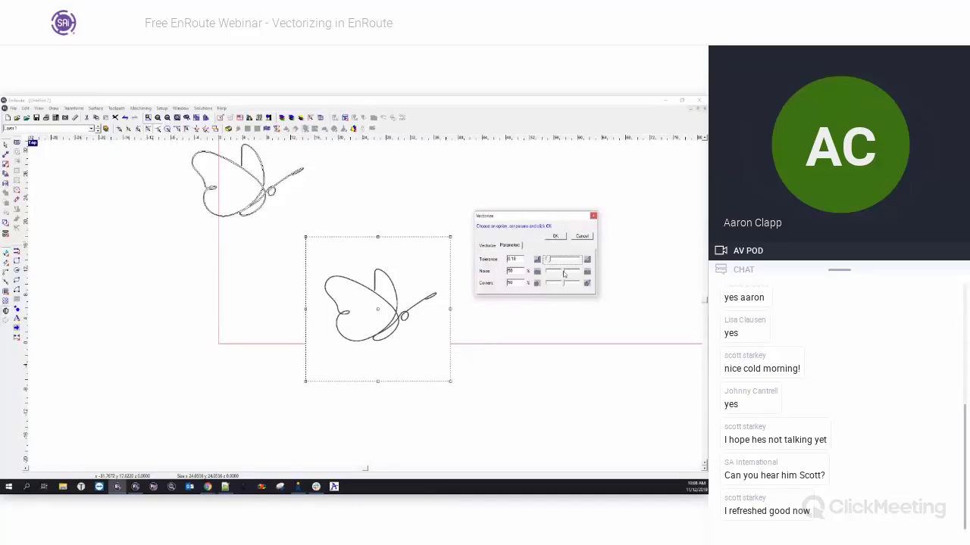
- Raise the noise and corners parameters, return the tolerance to mid-range, and vectorize the bitmap with Enhanced corners
{"action": "left_click_drag", "start_coordinate": [564, 274], "coordinate": [576, 274]}
{"action": "left_click_drag", "start_coordinate": [577, 272], "coordinate": [574, 274]}
{"action": "left_click_drag", "start_coordinate": [548, 260], "coordinate": [581, 273]}
{"action": "mouse_move", "coordinate": [579, 261]}
{"action": "left_mouse_down"}
{"action": "mouse_move", "coordinate": [549, 264]}
{"action": "mouse_move", "coordinate": [564, 274]}
{"action": "left_mouse_up"}
{"action": "left_click_drag", "start_coordinate": [564, 285], "coordinate": [571, 285]}
{"action": "left_click", "coordinate": [556, 238]}
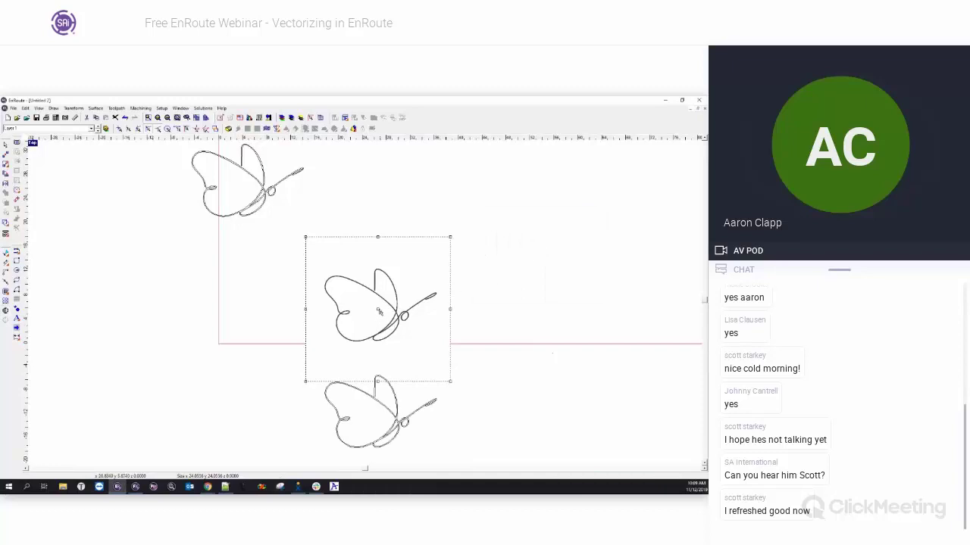
- Move the original bitmap up and to the right, and place the new trace directly below the first traced butterfly
{"action": "left_click_drag", "start_coordinate": [385, 307], "coordinate": [485, 239]}
{"action": "left_click", "coordinate": [392, 424]}
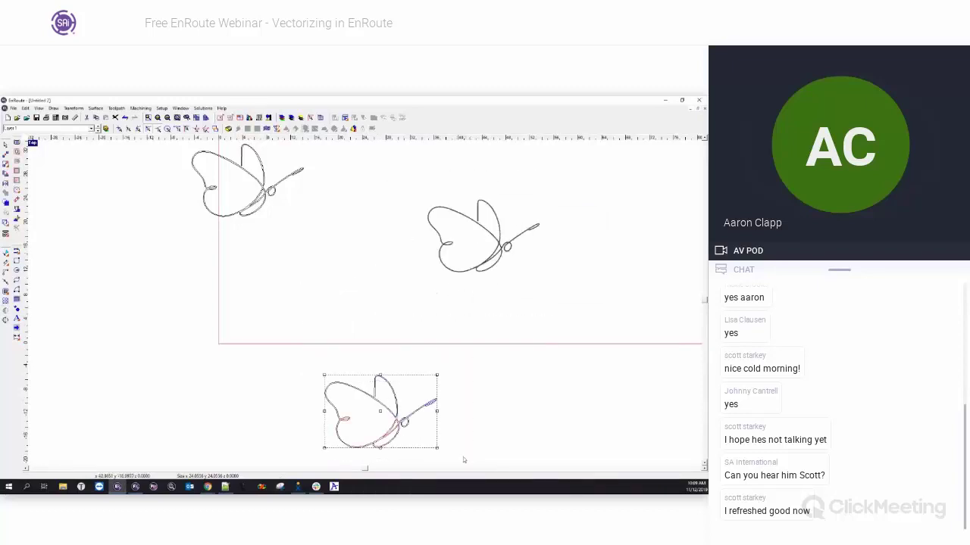
{"action": "left_click_drag", "start_coordinate": [382, 414], "coordinate": [276, 258]}
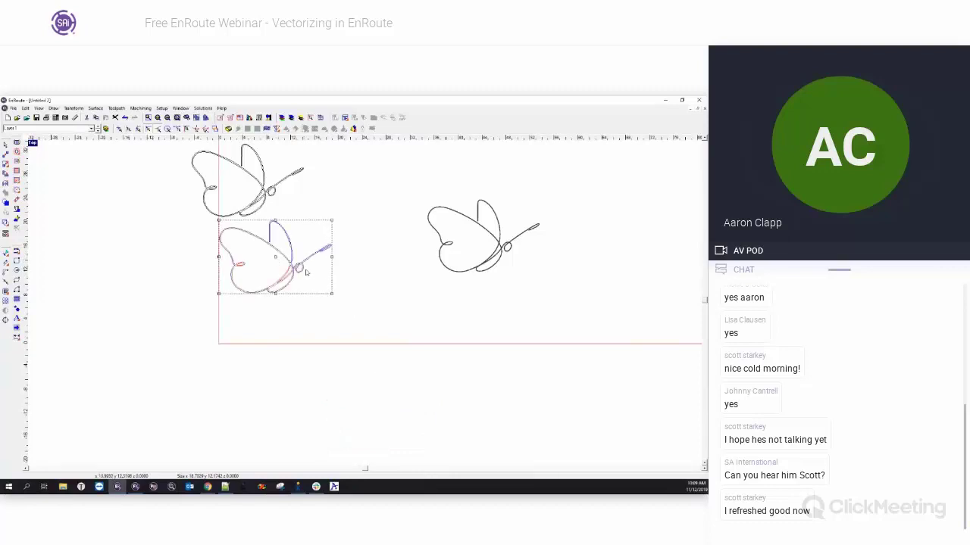
{"action": "left_click", "coordinate": [365, 259]}
- Examine the line crossings beside the small loop in the Enhanced corners trace and compare them with the Bezier trace
{"action": "scroll", "coordinate": [335, 254], "scroll_direction": "up", "scroll_amount": 1}
{"action": "scroll", "coordinate": [284, 278], "scroll_direction": "up", "scroll_amount": 5}
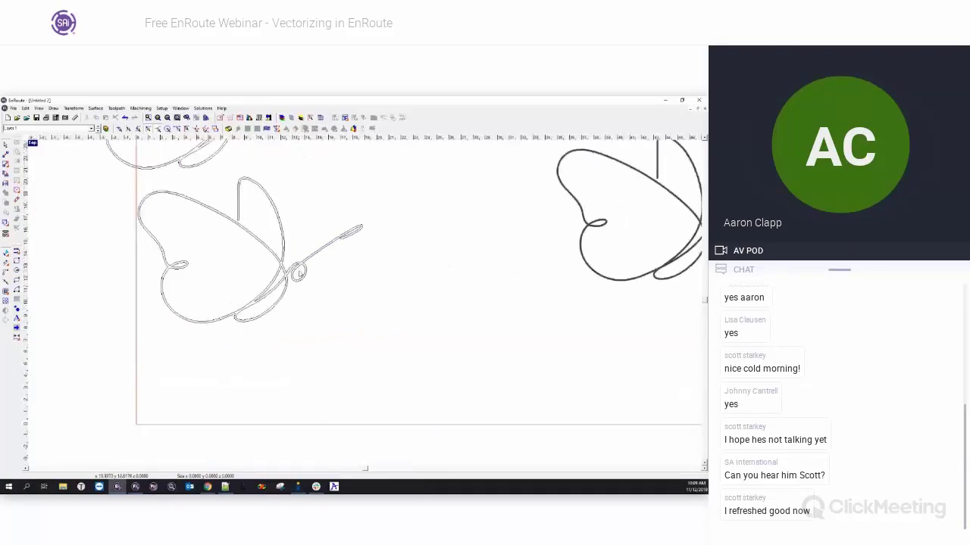
{"action": "scroll", "coordinate": [285, 278], "scroll_direction": "up", "scroll_amount": 1}
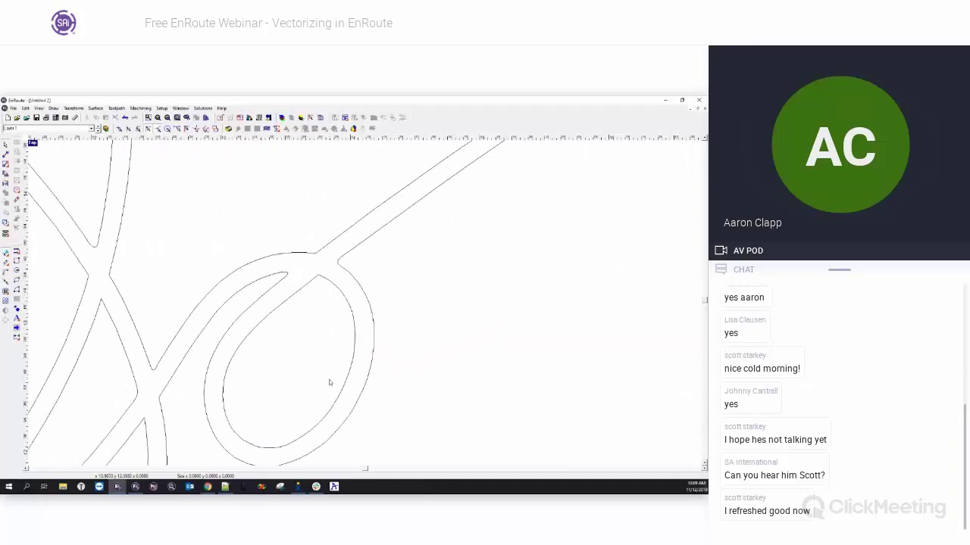
{"action": "scroll", "coordinate": [329, 384], "scroll_direction": "down", "scroll_amount": 5}
{"action": "scroll", "coordinate": [394, 383], "scroll_direction": "down", "scroll_amount": 5}
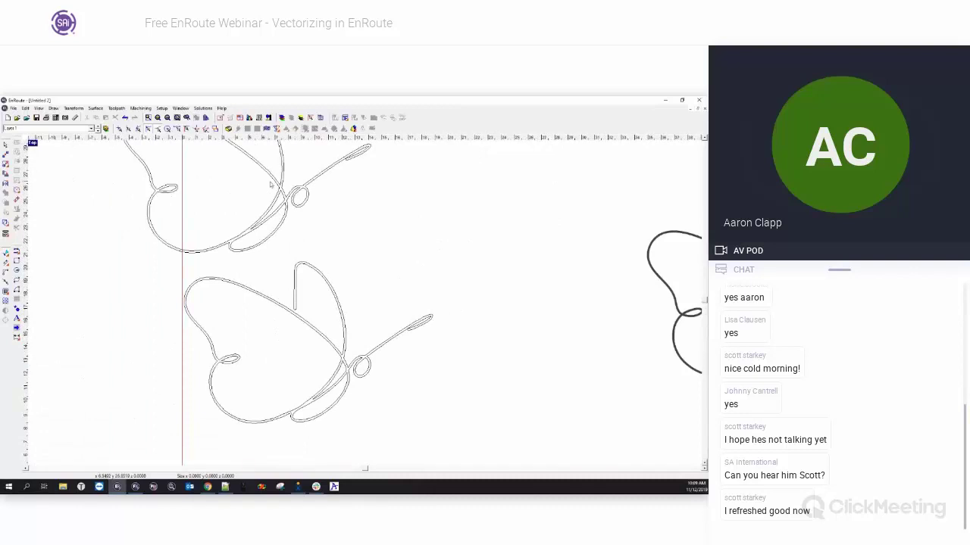
{"action": "scroll", "coordinate": [270, 185], "scroll_direction": "up", "scroll_amount": 5}
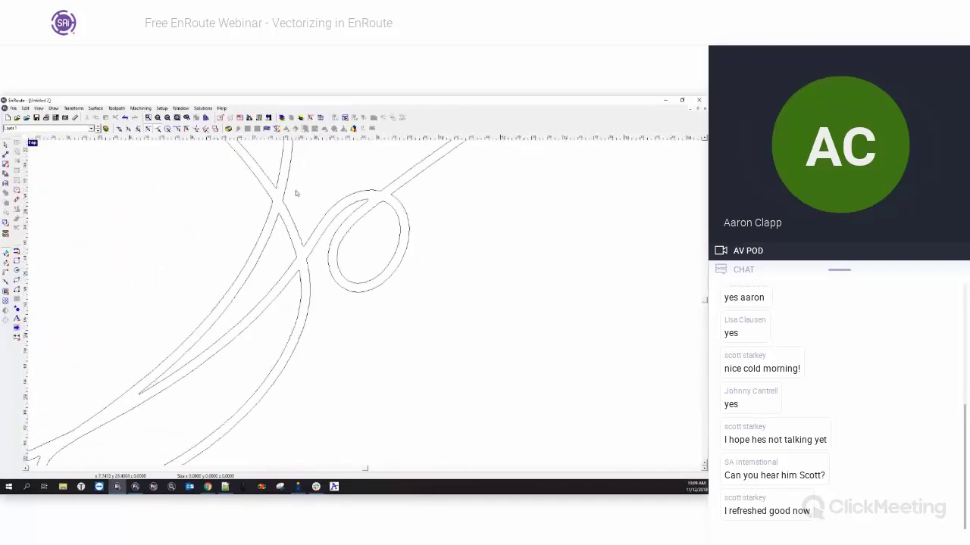
{"action": "scroll", "coordinate": [296, 192], "scroll_direction": "up", "scroll_amount": 2}
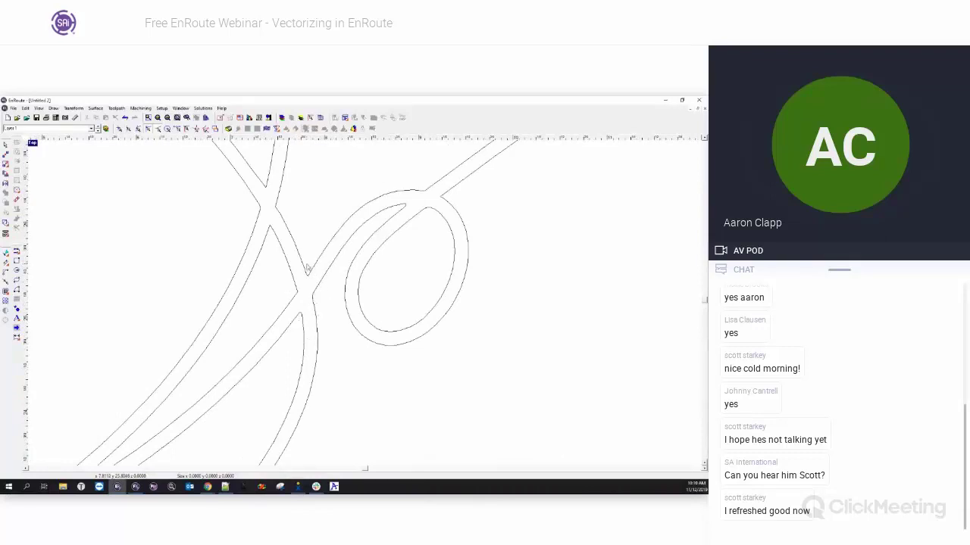
{"action": "scroll", "coordinate": [308, 276], "scroll_direction": "up", "scroll_amount": 4}
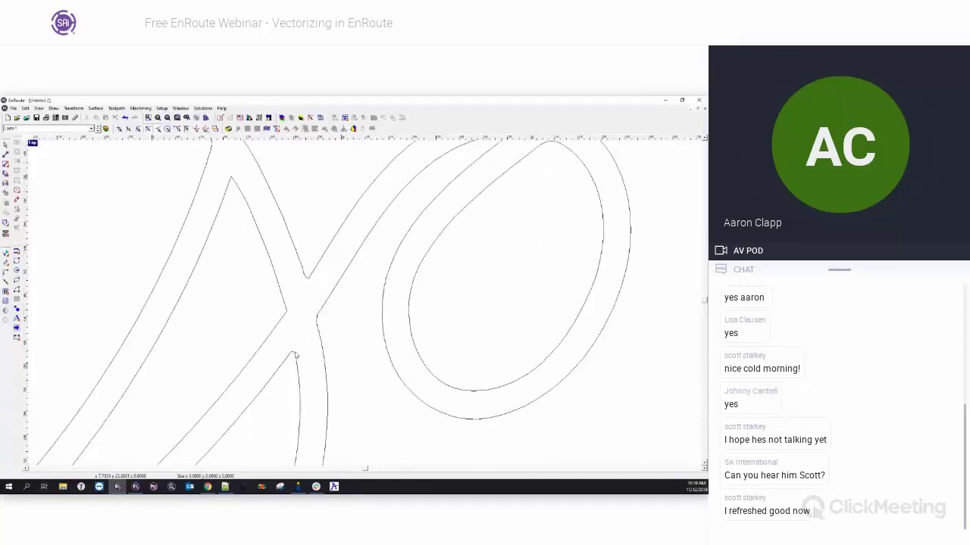
{"action": "scroll", "coordinate": [292, 313], "scroll_direction": "down", "scroll_amount": 8}
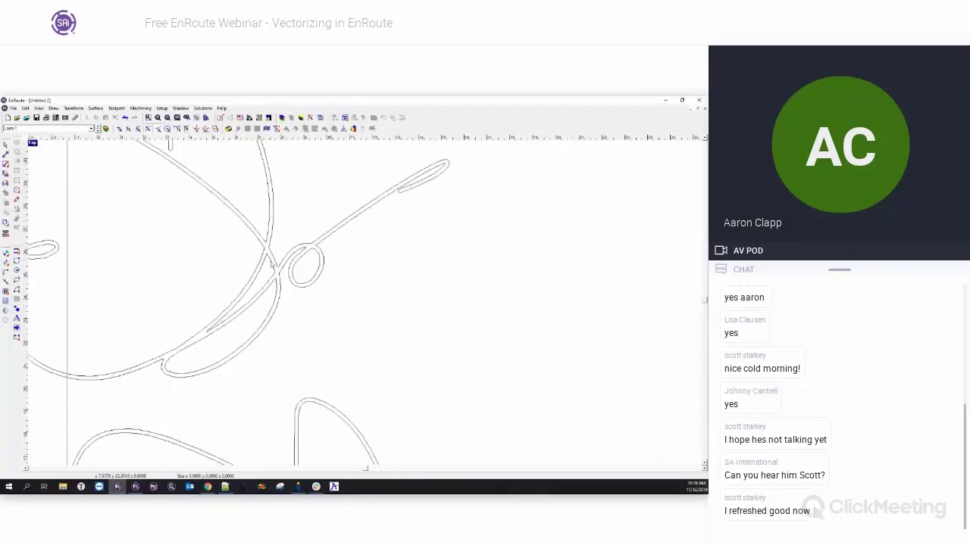
{"action": "scroll", "coordinate": [264, 298], "scroll_direction": "up", "scroll_amount": 6}
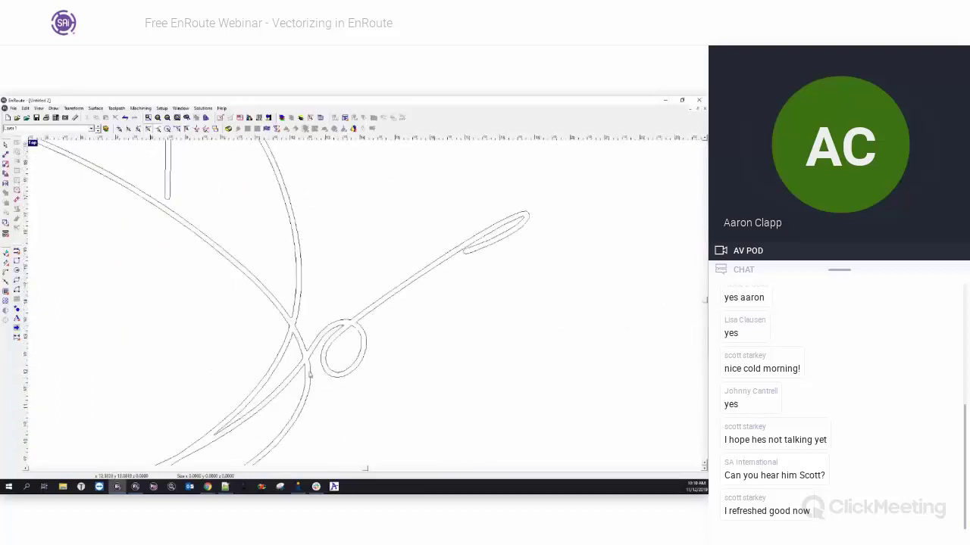
{"action": "scroll", "coordinate": [311, 371], "scroll_direction": "up", "scroll_amount": 5}
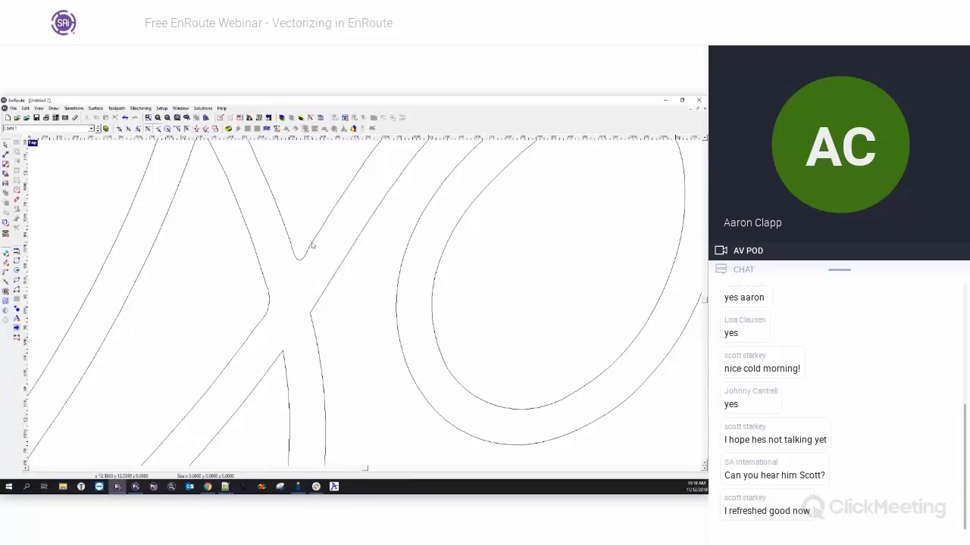
{"action": "scroll", "coordinate": [371, 347], "scroll_direction": "down", "scroll_amount": 4}
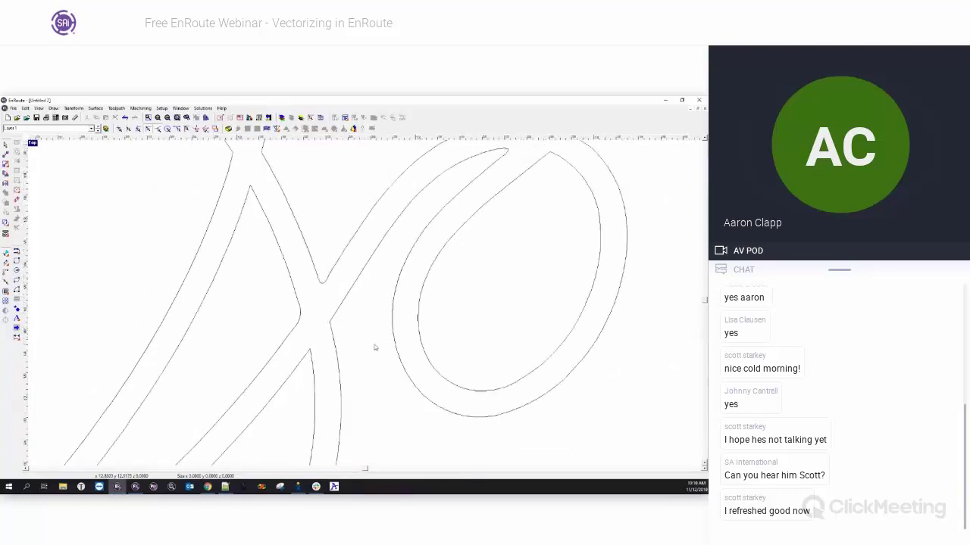
- Inspect the same line crossing in the original bitmap and compare it with the Enhanced corners trace
{"action": "scroll", "coordinate": [365, 347], "scroll_direction": "down", "scroll_amount": 6}
{"action": "scroll", "coordinate": [667, 296], "scroll_direction": "up", "scroll_amount": 5}
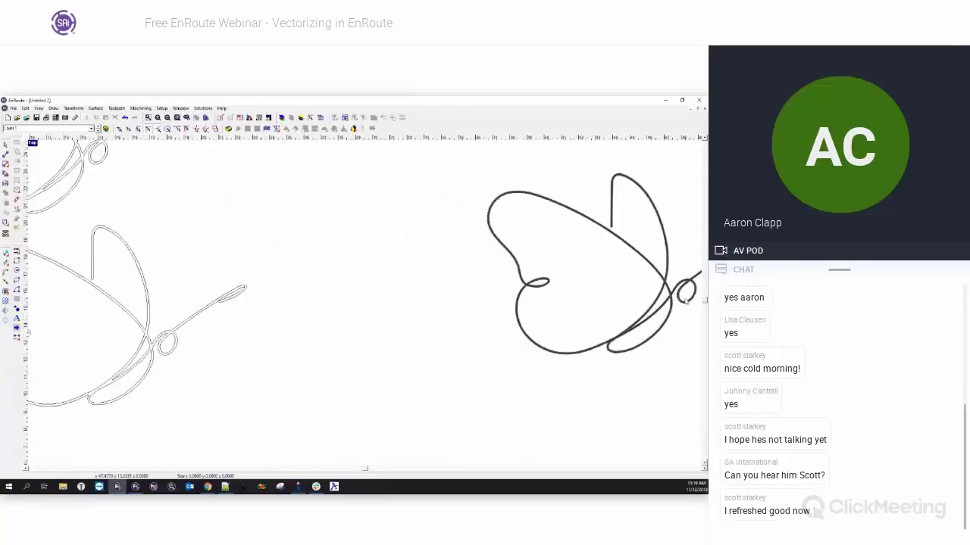
{"action": "scroll", "coordinate": [677, 290], "scroll_direction": "up", "scroll_amount": 5}
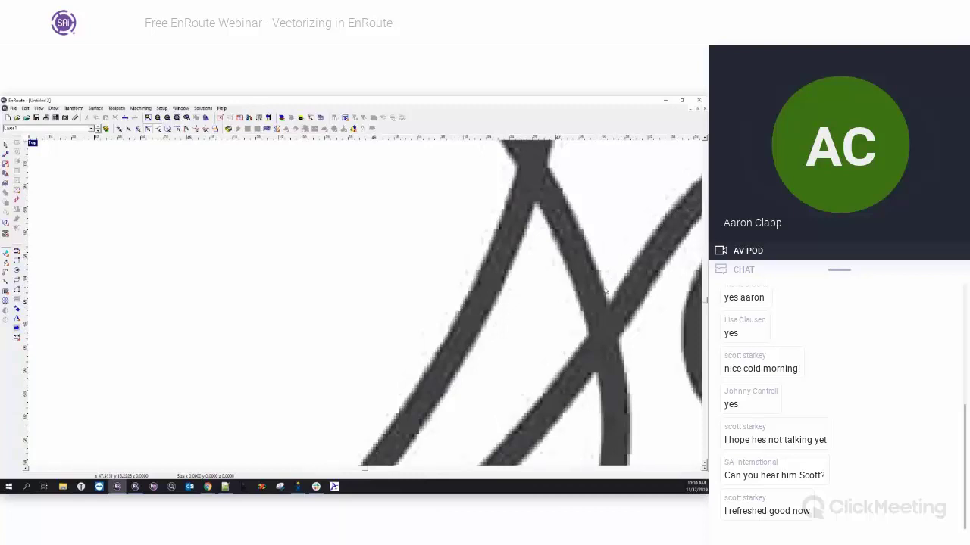
{"action": "scroll", "coordinate": [621, 286], "scroll_direction": "up", "scroll_amount": 1}
{"action": "scroll", "coordinate": [600, 309], "scroll_direction": "down", "scroll_amount": 6}
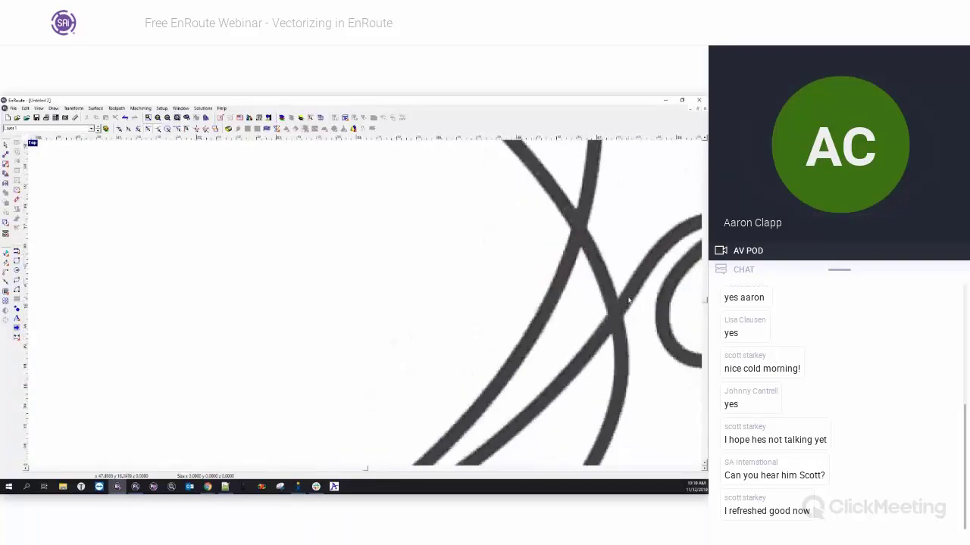
{"action": "scroll", "coordinate": [446, 320], "scroll_direction": "down", "scroll_amount": 4}
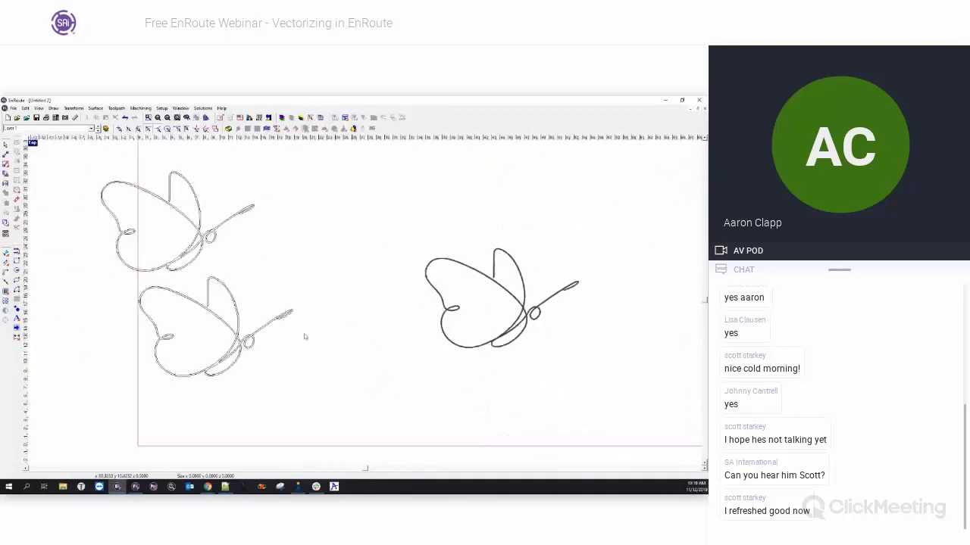
{"action": "scroll", "coordinate": [258, 332], "scroll_direction": "up", "scroll_amount": 8}
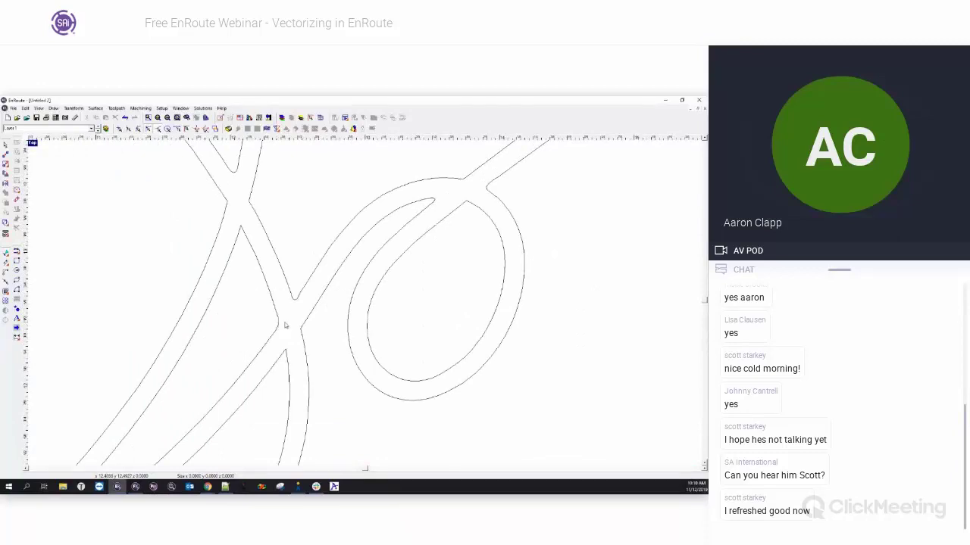
{"action": "scroll", "coordinate": [288, 337], "scroll_direction": "down", "scroll_amount": 4}
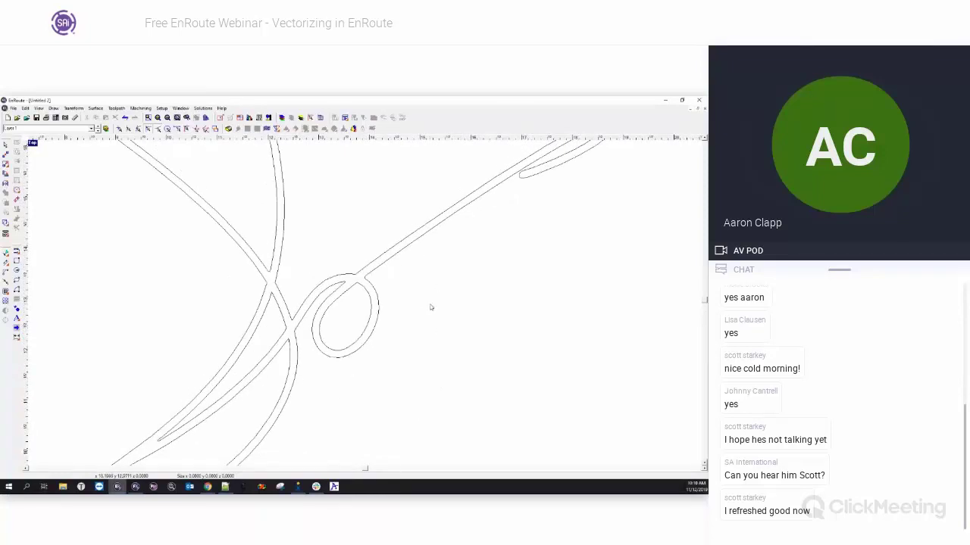
- Move the original butterfly bitmap left, closer to the Enhanced corners trace
{"action": "scroll", "coordinate": [300, 304], "scroll_direction": "down", "scroll_amount": 5}
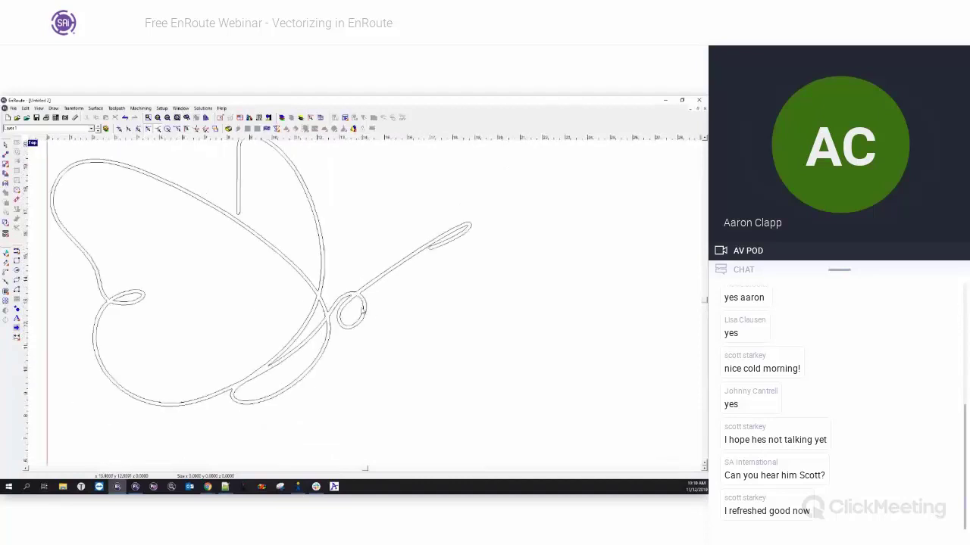
{"action": "scroll", "coordinate": [340, 322], "scroll_direction": "down", "scroll_amount": 3}
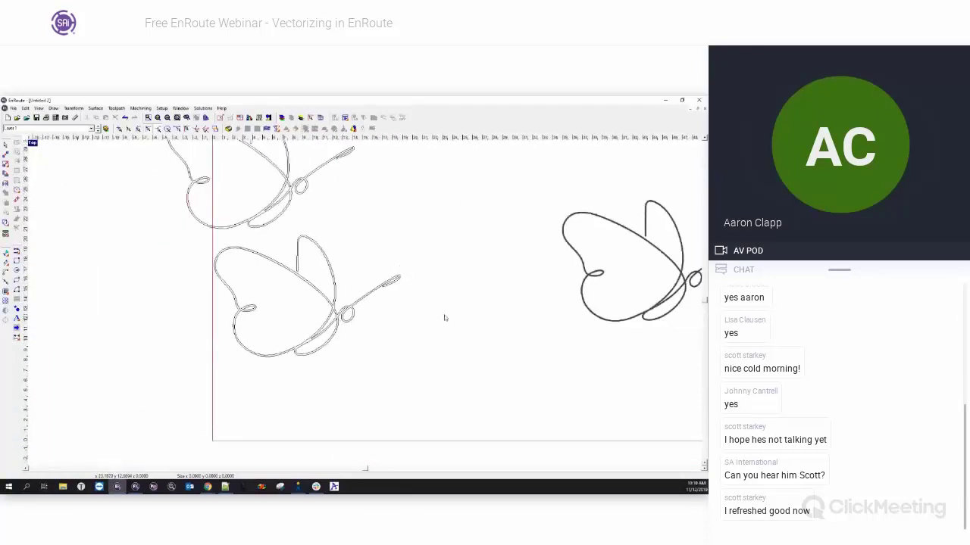
{"action": "left_click", "coordinate": [593, 275]}
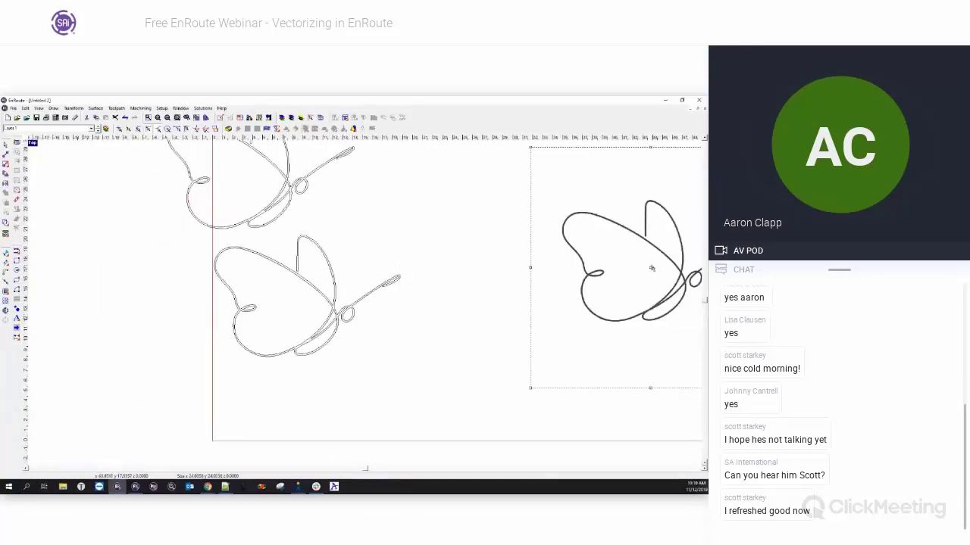
{"action": "left_click_drag", "start_coordinate": [640, 274], "coordinate": [568, 278]}
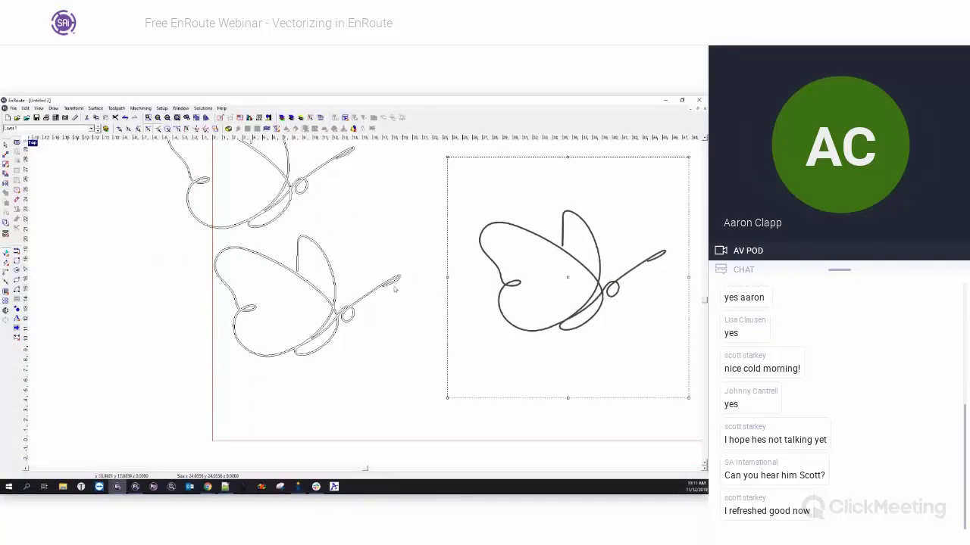
- Examine the free end of the vertical wing line in the Enhanced corners trace and look over both traces beside the bitmap
{"action": "scroll", "coordinate": [298, 267], "scroll_direction": "up", "scroll_amount": 1}
{"action": "scroll", "coordinate": [300, 276], "scroll_direction": "up", "scroll_amount": 1}
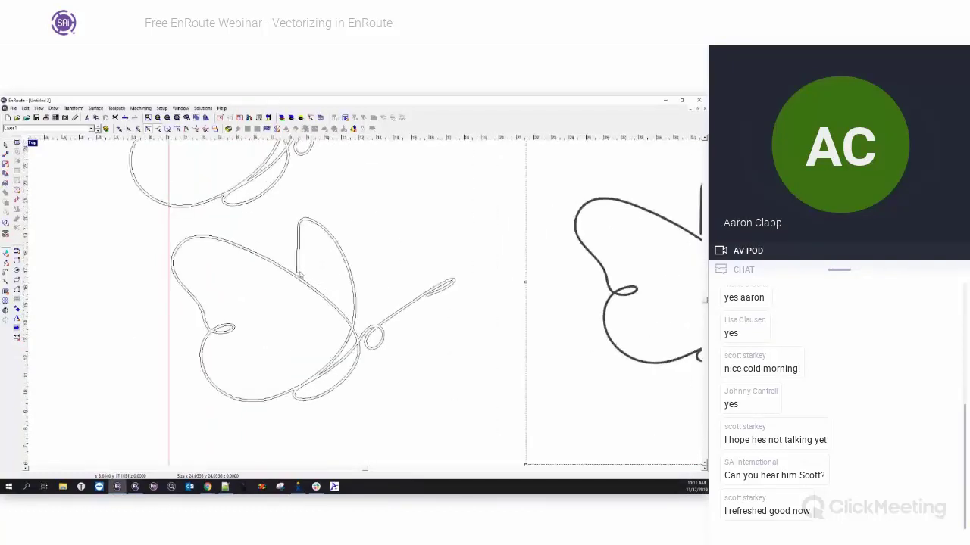
{"action": "scroll", "coordinate": [299, 275], "scroll_direction": "up", "scroll_amount": 2}
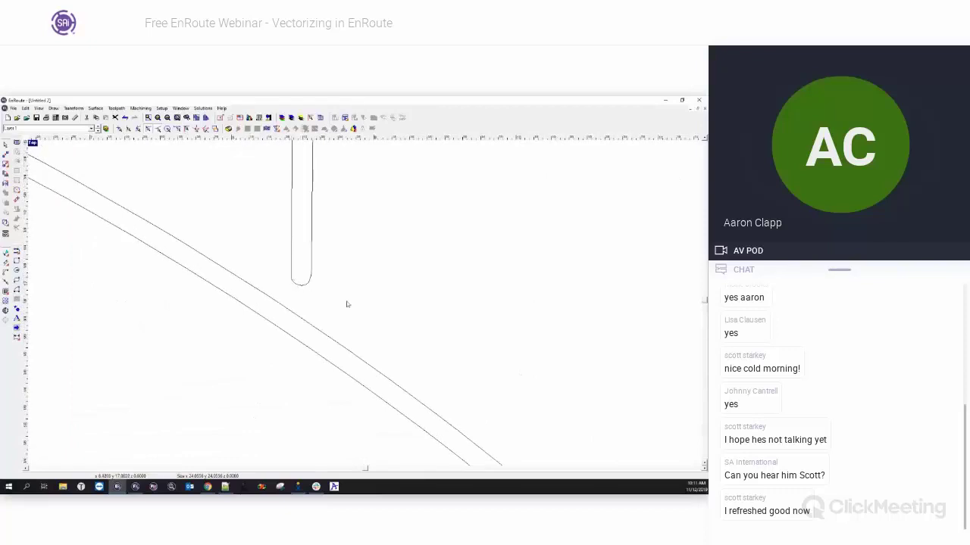
{"action": "scroll", "coordinate": [346, 304], "scroll_direction": "down", "scroll_amount": 8}
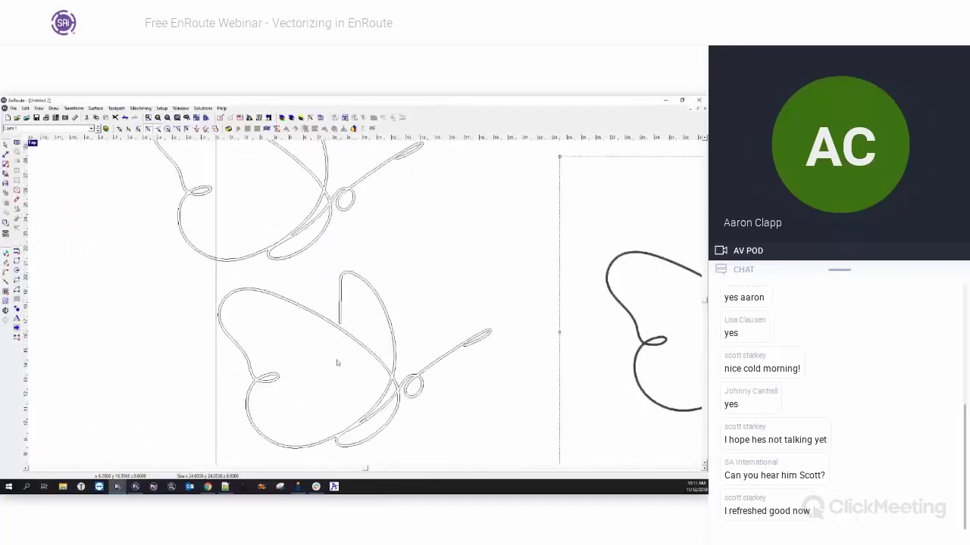
{"action": "scroll", "coordinate": [341, 337], "scroll_direction": "up", "scroll_amount": 8}
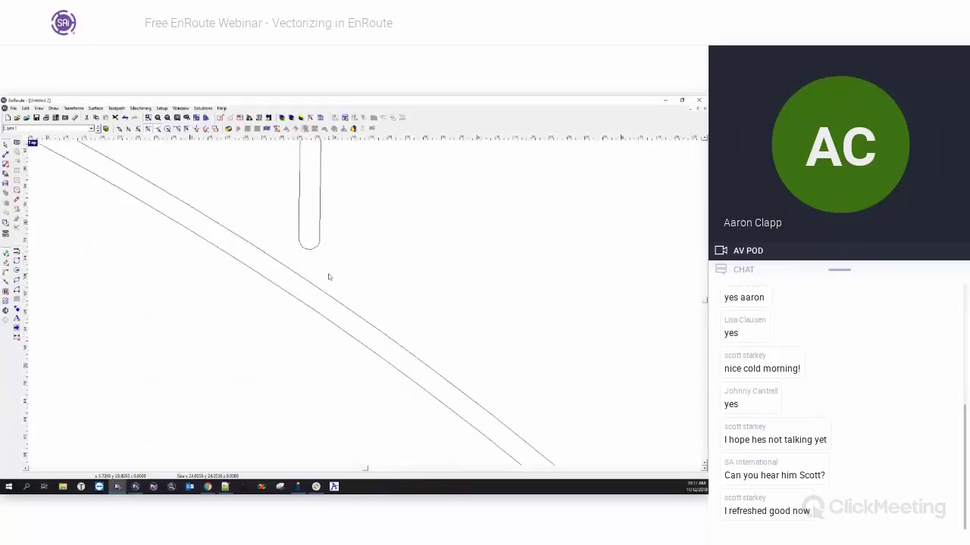
{"action": "scroll", "coordinate": [208, 240], "scroll_direction": "down", "scroll_amount": 10}
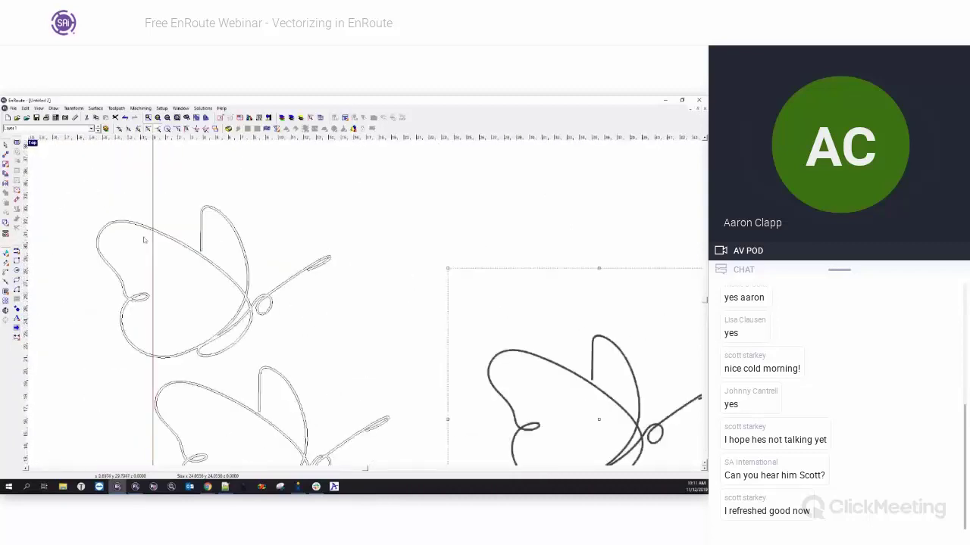
{"action": "scroll", "coordinate": [144, 240], "scroll_direction": "down", "scroll_amount": 1}
{"action": "scroll", "coordinate": [261, 430], "scroll_direction": "up", "scroll_amount": 5}
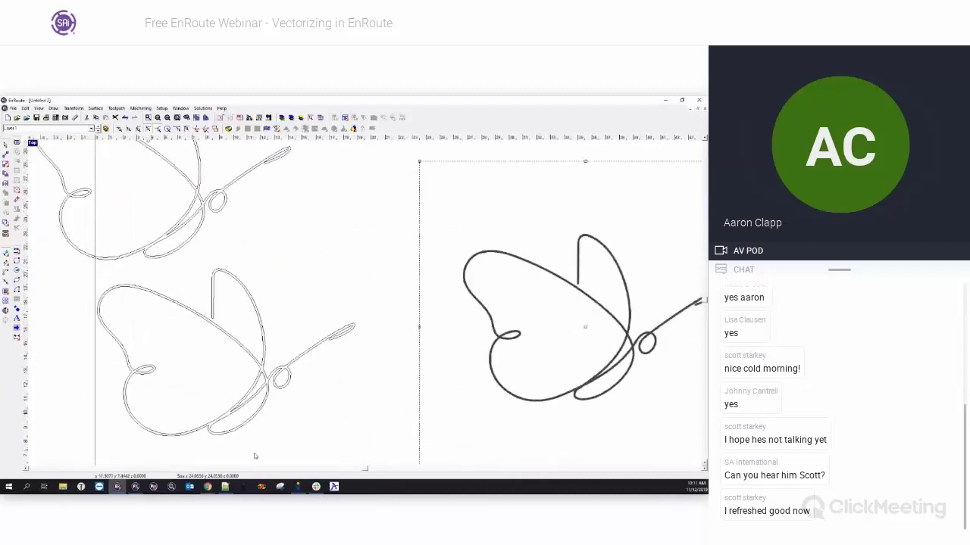
- Examine the narrow wing junctions and the crossings around the small loop in the Enhanced corners trace
{"action": "scroll", "coordinate": [212, 402], "scroll_direction": "up", "scroll_amount": 4}
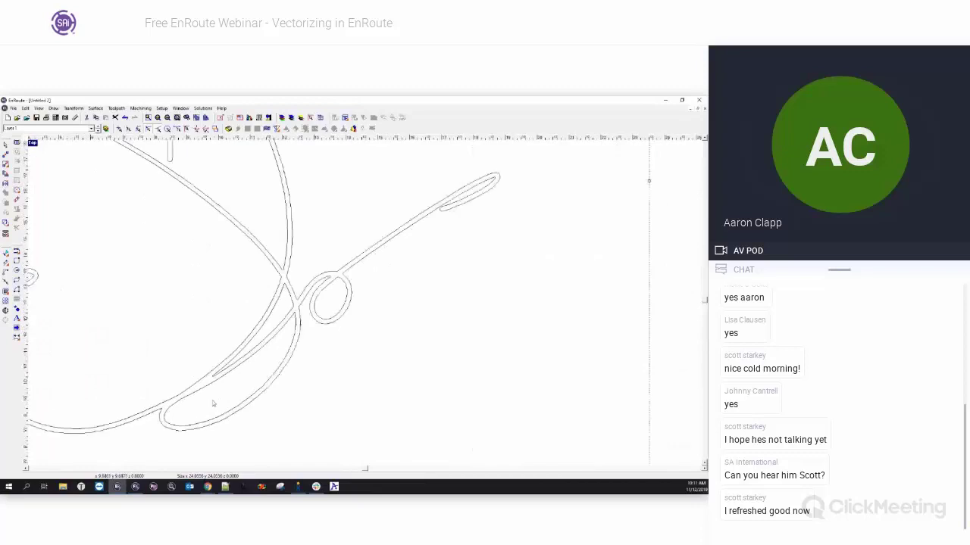
{"action": "scroll", "coordinate": [212, 376], "scroll_direction": "down", "scroll_amount": 3}
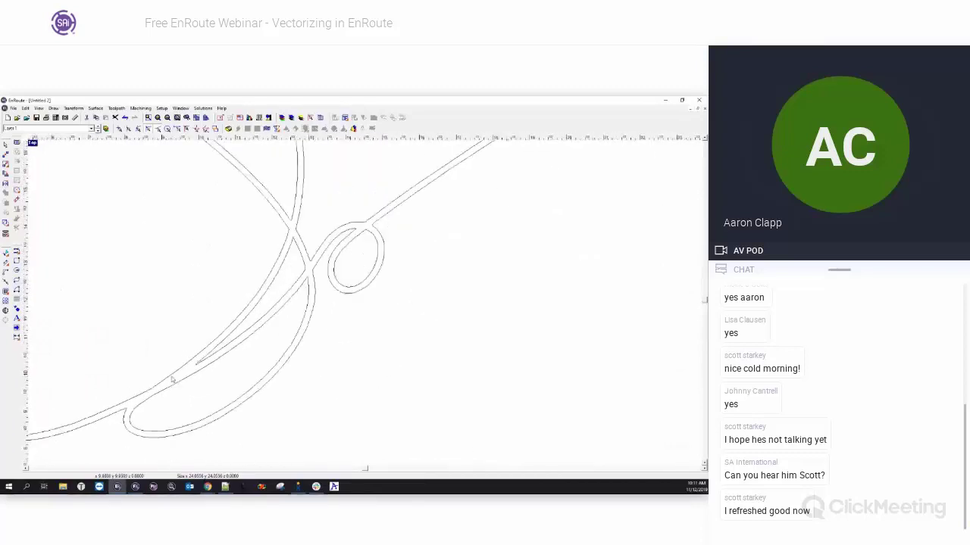
{"action": "scroll", "coordinate": [282, 258], "scroll_direction": "up", "scroll_amount": 3}
{"action": "scroll", "coordinate": [282, 258], "scroll_direction": "up", "scroll_amount": 4}
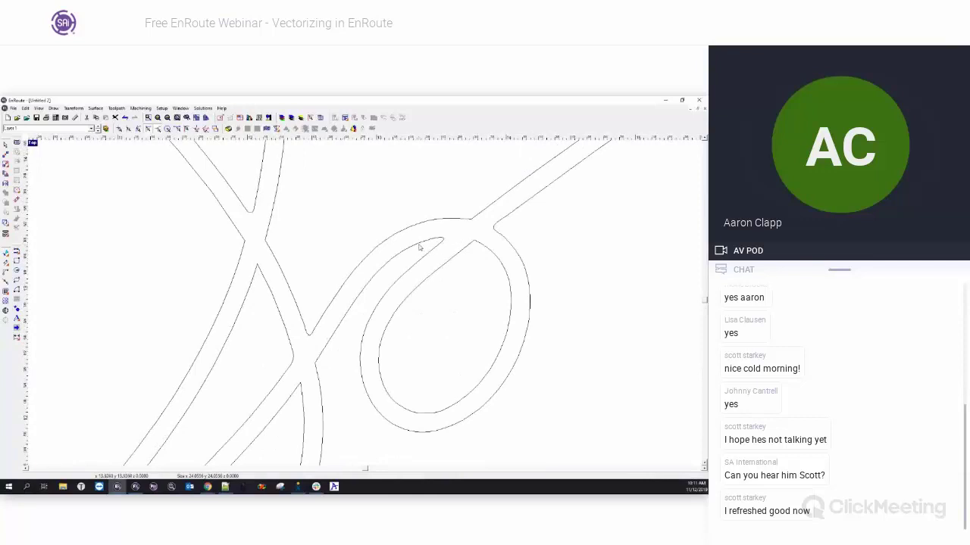
{"action": "scroll", "coordinate": [494, 242], "scroll_direction": "down", "scroll_amount": 5}
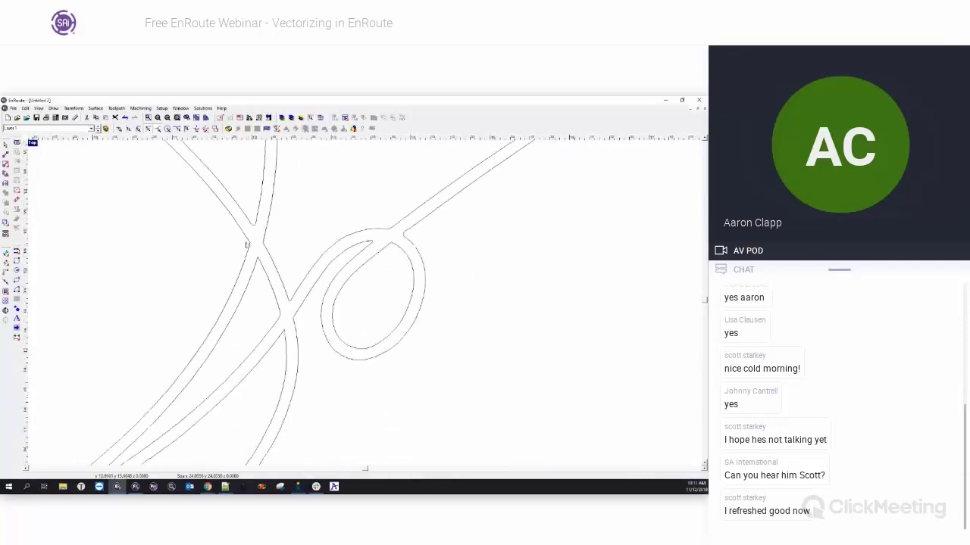
- Delete both butterfly traces together with the original butterfly bitmap
{"action": "scroll", "coordinate": [188, 239], "scroll_direction": "down", "scroll_amount": 4}
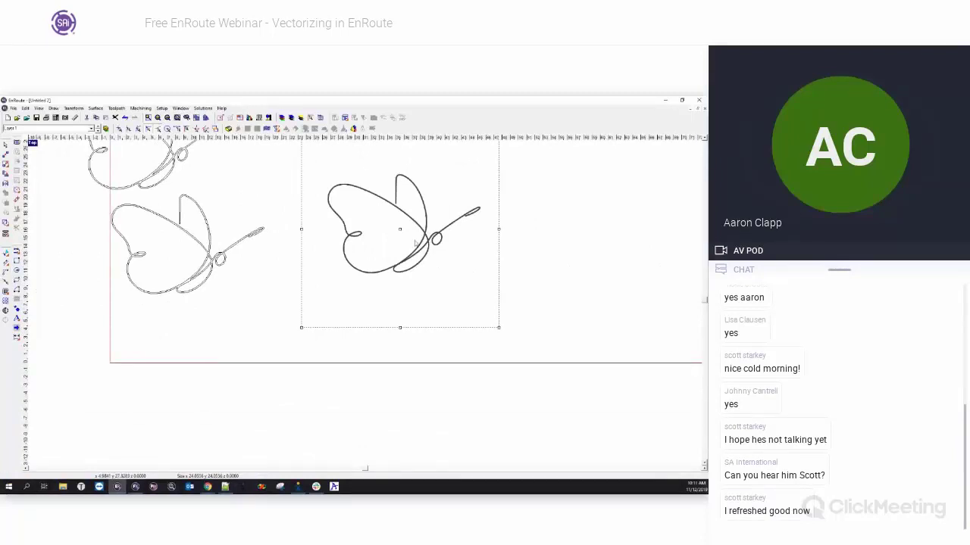
{"action": "scroll", "coordinate": [415, 243], "scroll_direction": "down", "scroll_amount": 2}
{"action": "left_click_drag", "start_coordinate": [209, 158], "coordinate": [459, 311]}
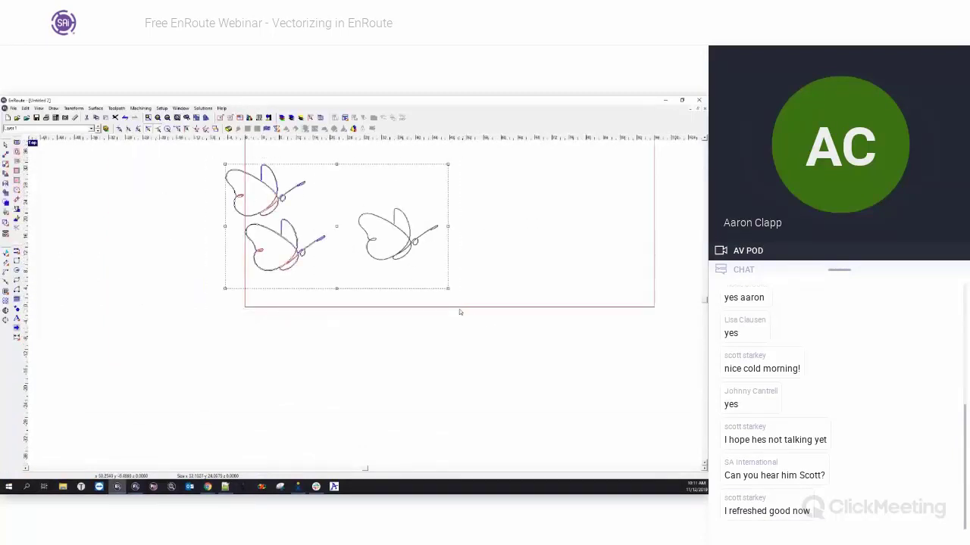
{"action": "key", "text": "Delete"}
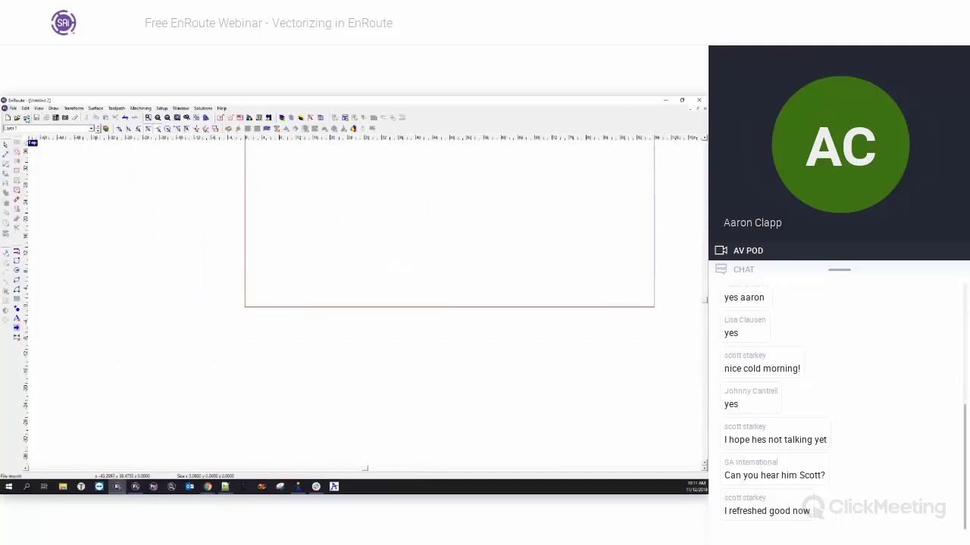
- Import the Door example.bmp bitmap from the Desktop and place it near the plate's lower-left corner
{"action": "key", "text": "ctrl+i"}
{"action": "scroll", "coordinate": [338, 268], "scroll_direction": "down", "scroll_amount": 10}
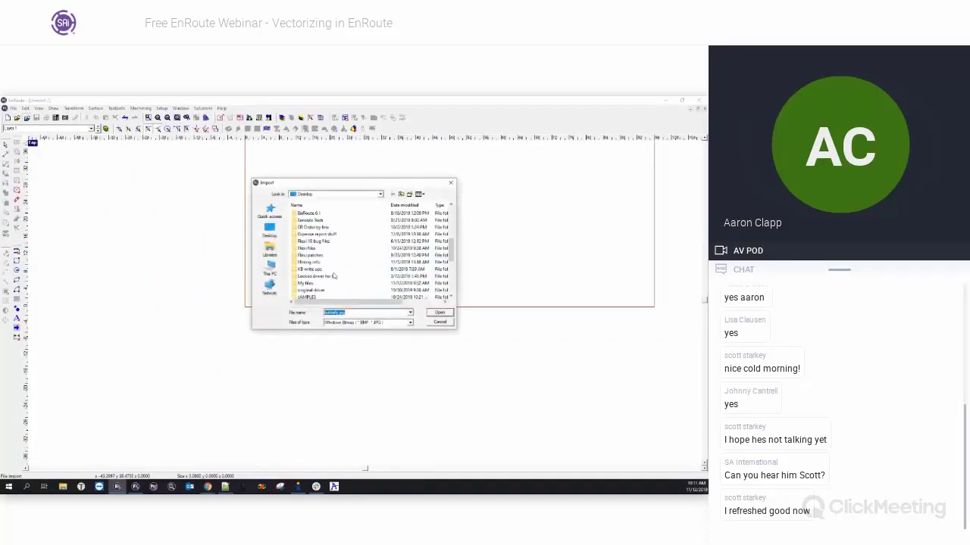
{"action": "scroll", "coordinate": [334, 274], "scroll_direction": "down", "scroll_amount": 2}
{"action": "left_click", "coordinate": [333, 249]}
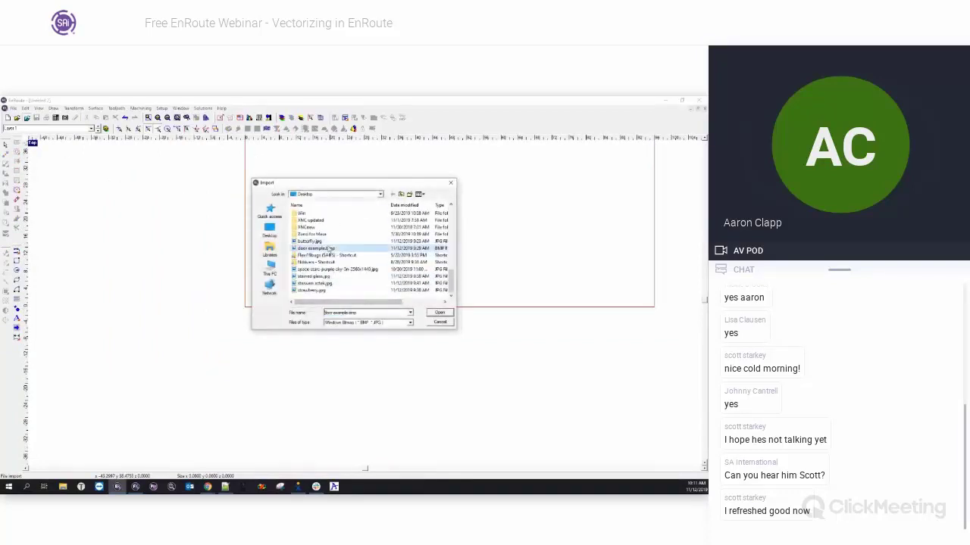
{"action": "left_click", "coordinate": [436, 315]}
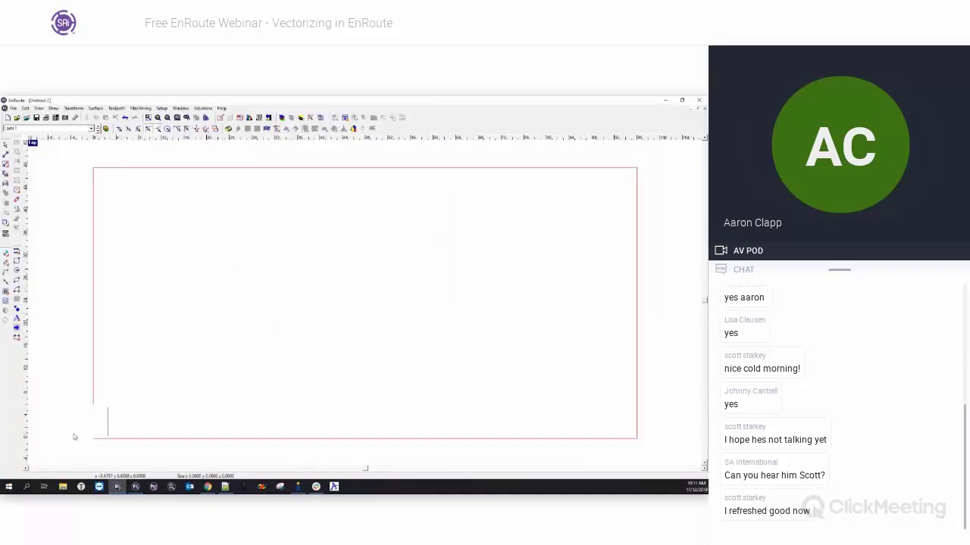
{"action": "scroll", "coordinate": [80, 435], "scroll_direction": "up", "scroll_amount": 5}
{"action": "scroll", "coordinate": [105, 438], "scroll_direction": "up", "scroll_amount": 3}
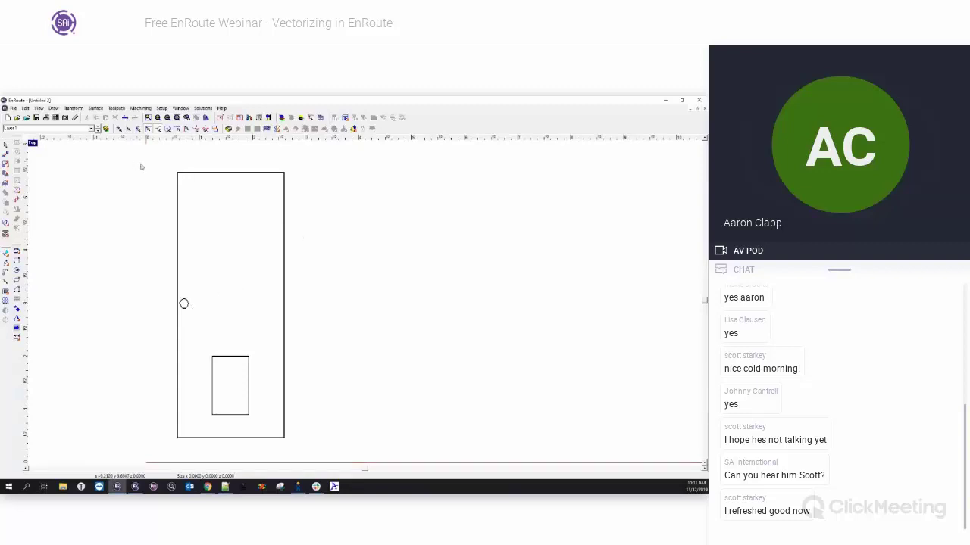
- Vectorize the door bitmap with the Bezier option and move the original bitmap to the right, away from the trace
{"action": "mouse_move", "coordinate": [161, 163]}
{"action": "left_mouse_down"}
{"action": "mouse_move", "coordinate": [175, 198]}
{"action": "mouse_move", "coordinate": [199, 189]}
{"action": "mouse_move", "coordinate": [196, 165]}
{"action": "left_mouse_up"}
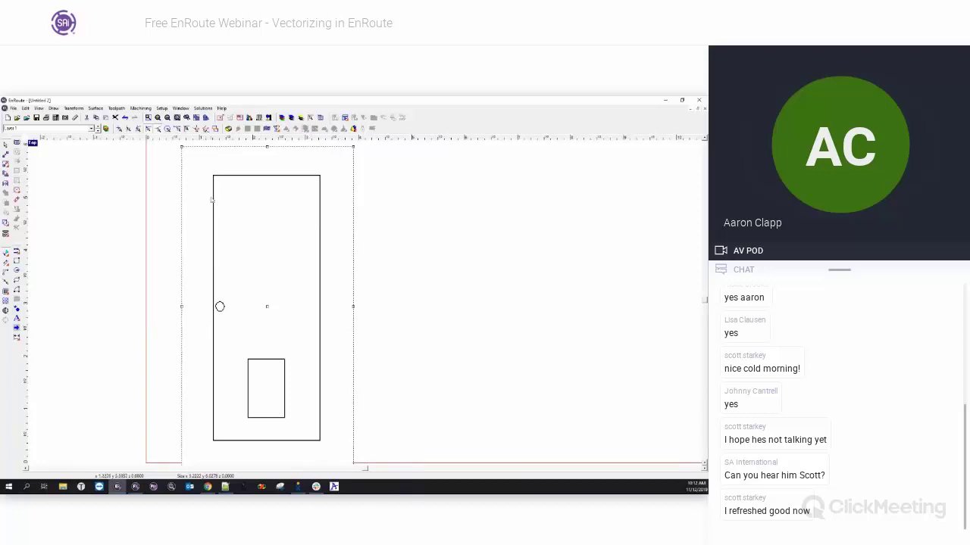
{"action": "scroll", "coordinate": [212, 200], "scroll_direction": "down", "scroll_amount": 1}
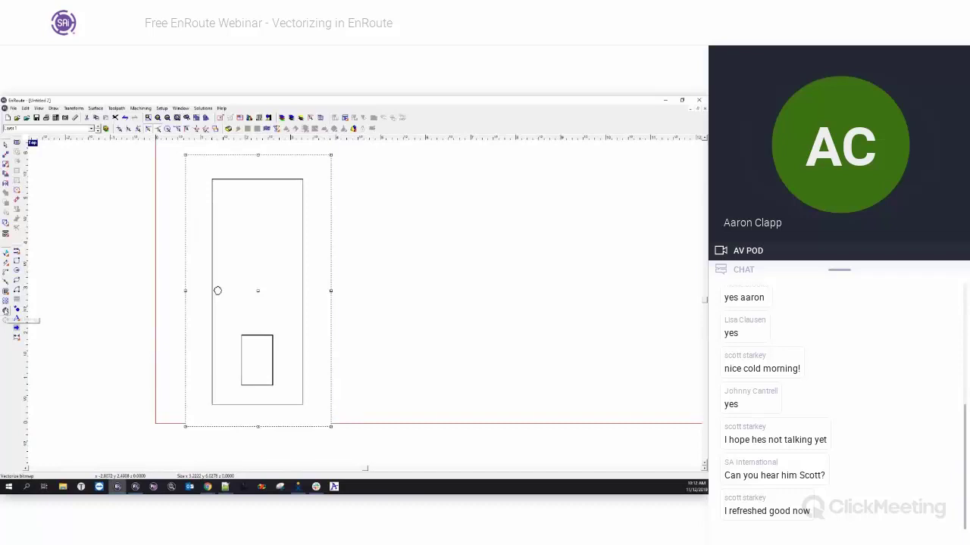
{"action": "left_click", "coordinate": [6, 310]}
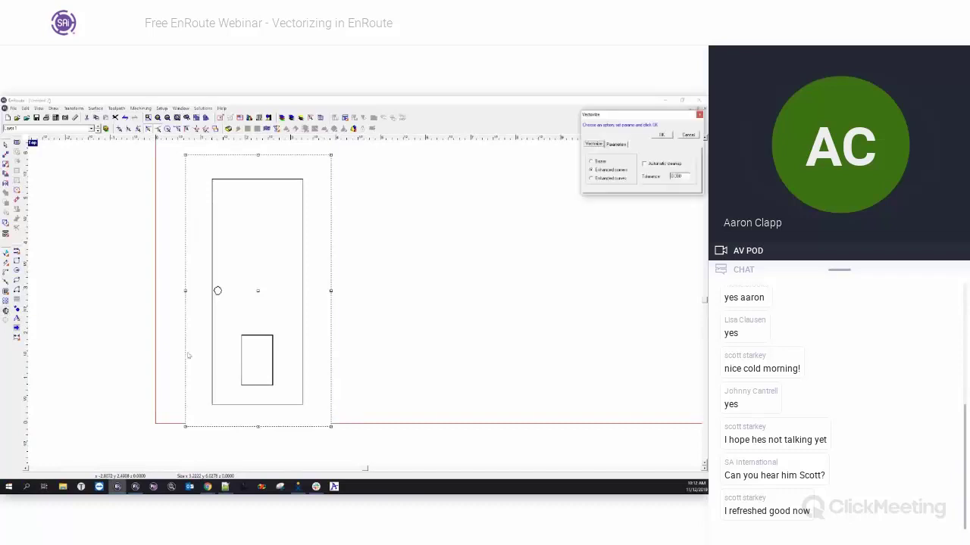
{"action": "left_click", "coordinate": [592, 164]}
{"action": "left_click", "coordinate": [661, 135]}
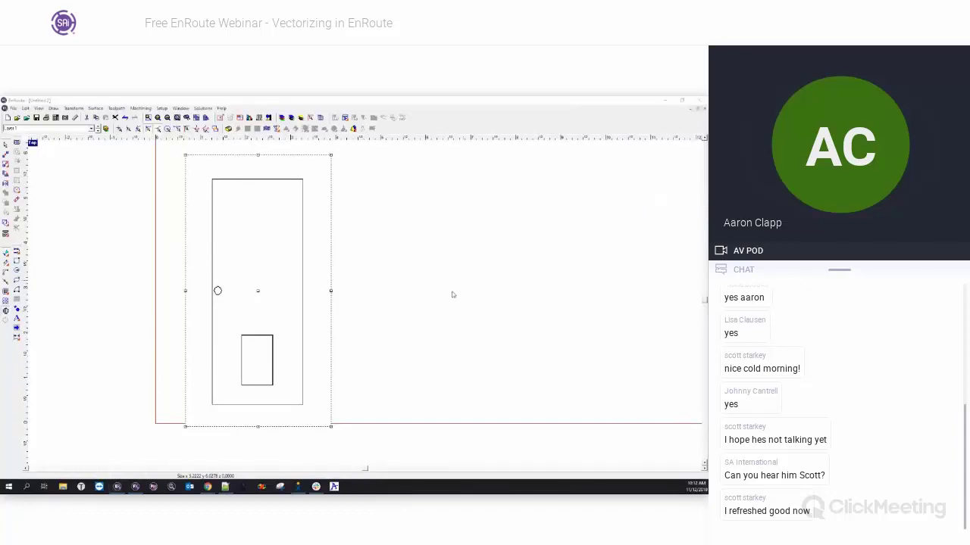
{"action": "left_click_drag", "start_coordinate": [259, 291], "coordinate": [522, 286]}
- Examine the lower corners of the door and of its small inner rectangle in the Bezier trace
{"action": "scroll", "coordinate": [267, 306], "scroll_direction": "down", "scroll_amount": 3}
{"action": "scroll", "coordinate": [250, 349], "scroll_direction": "up", "scroll_amount": 5}
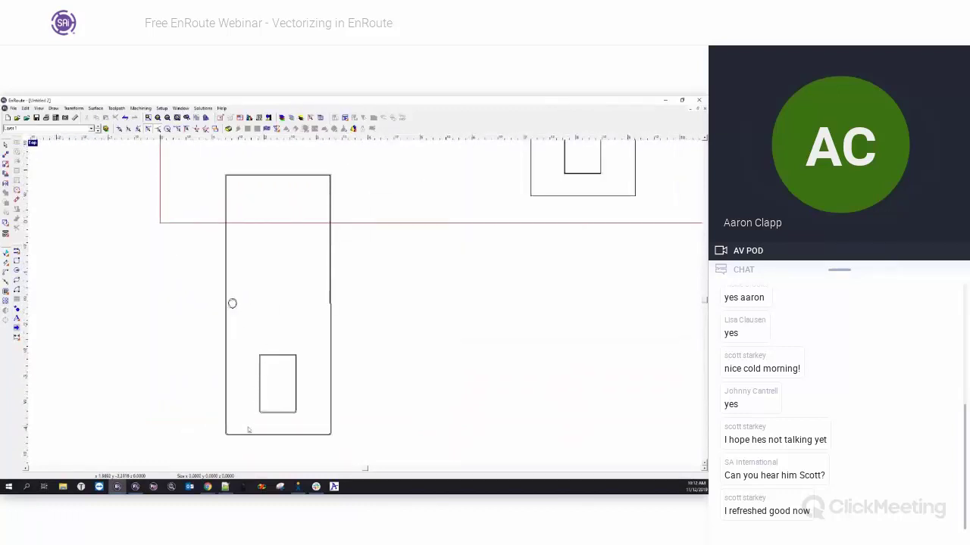
{"action": "scroll", "coordinate": [340, 439], "scroll_direction": "up", "scroll_amount": 5}
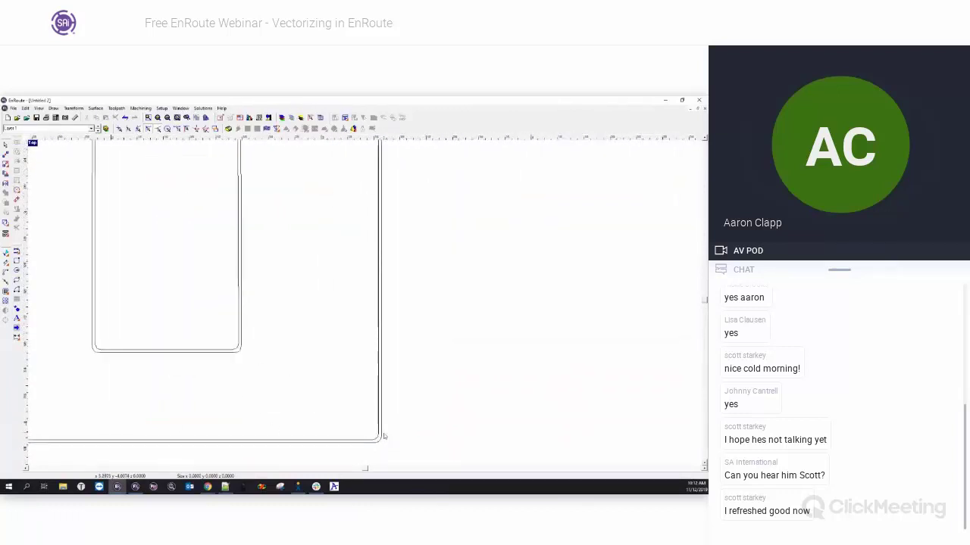
{"action": "scroll", "coordinate": [383, 436], "scroll_direction": "up", "scroll_amount": 3}
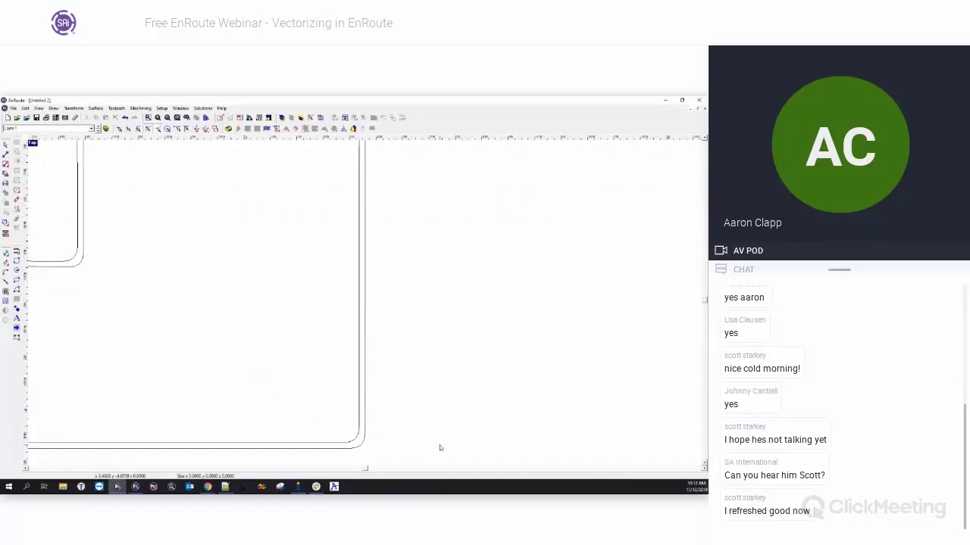
{"action": "scroll", "coordinate": [425, 445], "scroll_direction": "down", "scroll_amount": 3}
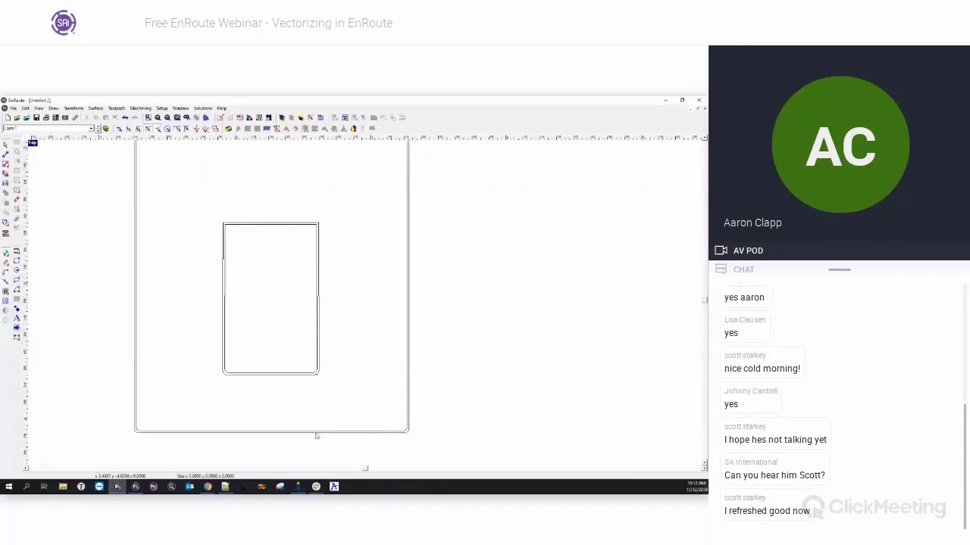
{"action": "scroll", "coordinate": [131, 434], "scroll_direction": "up", "scroll_amount": 2}
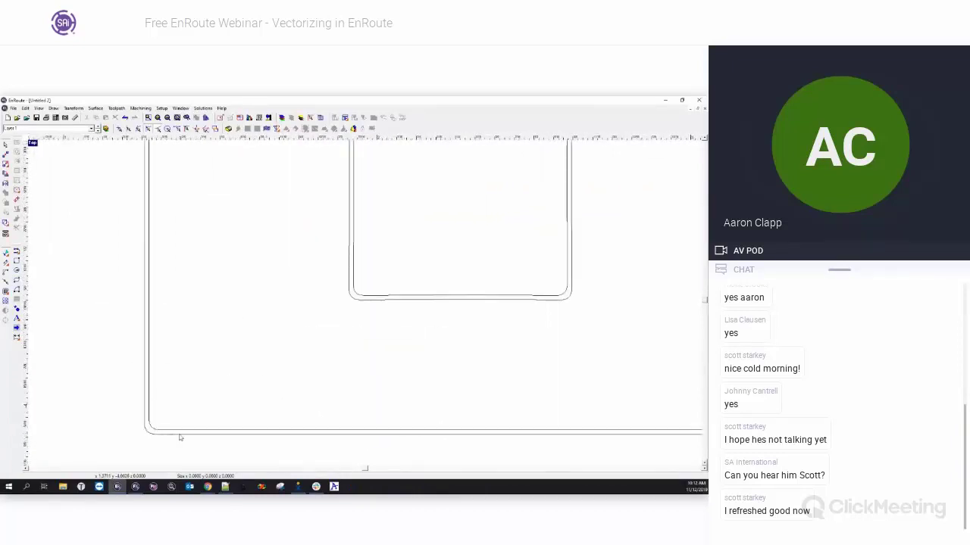
{"action": "scroll", "coordinate": [160, 424], "scroll_direction": "down", "scroll_amount": 1}
{"action": "scroll", "coordinate": [161, 425], "scroll_direction": "down", "scroll_amount": 2}
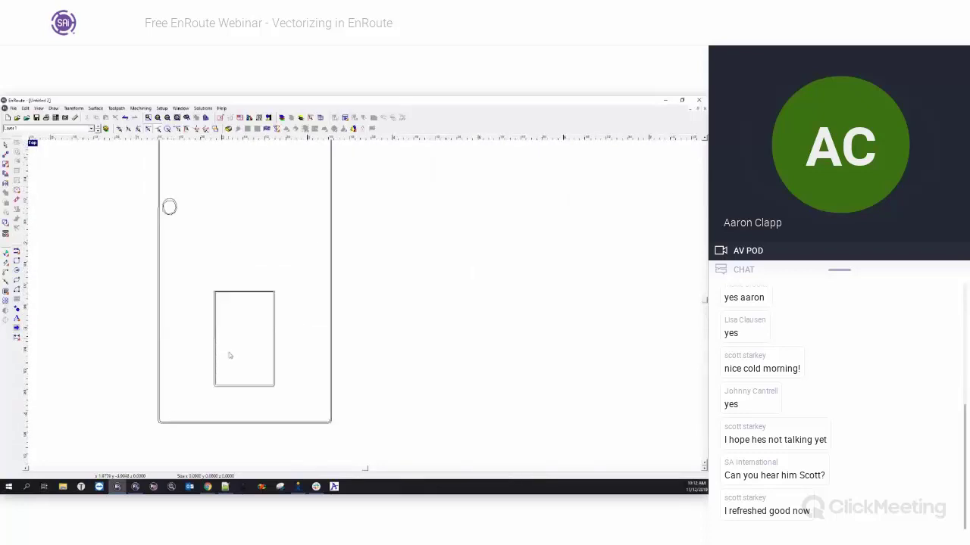
- Delete the Bezier trace of the door, keeping the original bitmap
{"action": "scroll", "coordinate": [248, 379], "scroll_direction": "down", "scroll_amount": 1}
{"action": "scroll", "coordinate": [247, 379], "scroll_direction": "down", "scroll_amount": 1}
{"action": "left_click_drag", "start_coordinate": [190, 183], "coordinate": [321, 418]}
{"action": "key", "text": "Delete"}
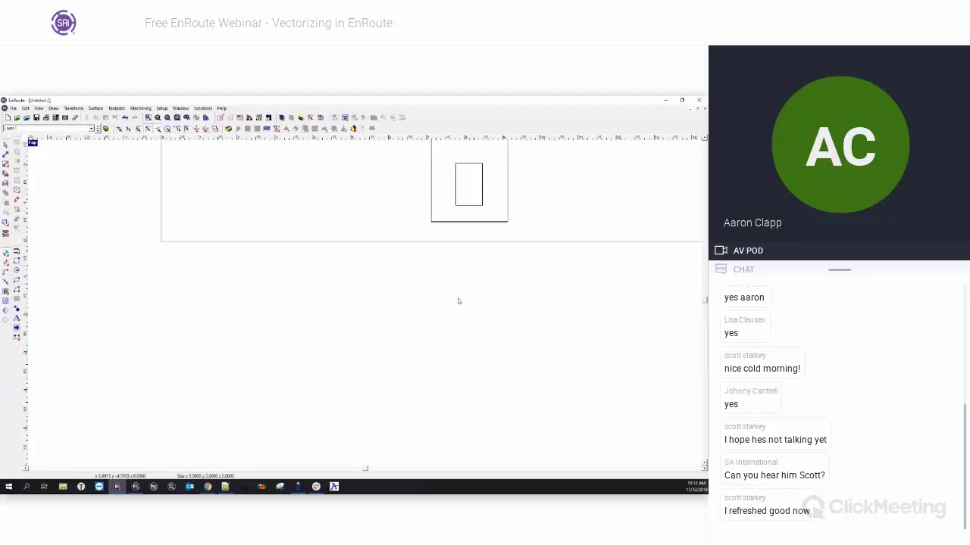
- Move the door bitmap back to the plate's lower-left corner and vectorize it with the Enhanced curves option
{"action": "scroll", "coordinate": [458, 300], "scroll_direction": "down", "scroll_amount": 2}
{"action": "left_click_drag", "start_coordinate": [439, 160], "coordinate": [295, 161]}
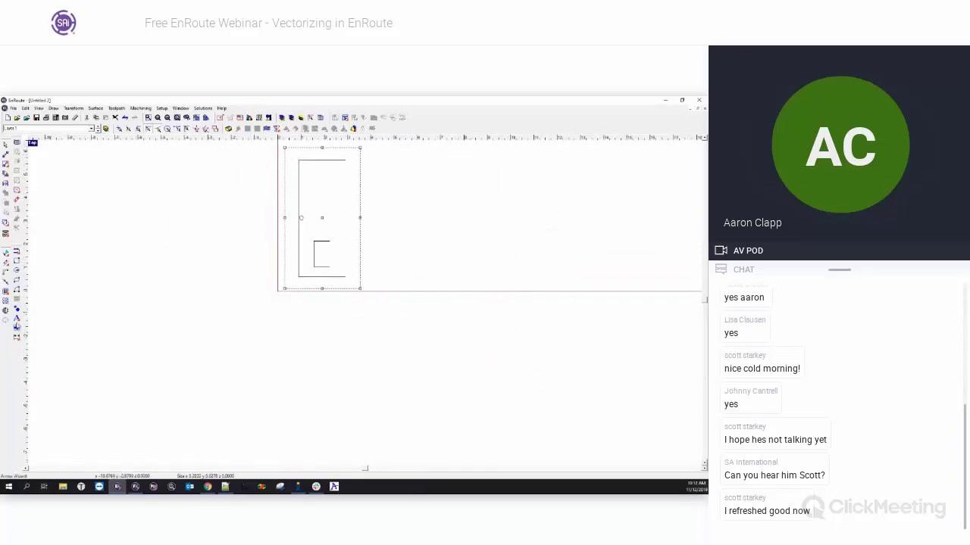
{"action": "left_click", "coordinate": [6, 311]}
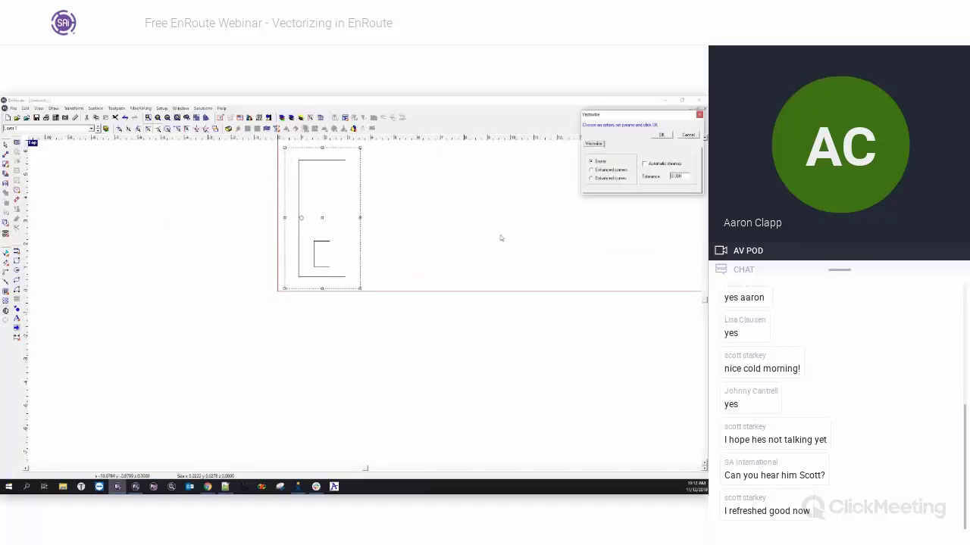
{"action": "left_click", "coordinate": [592, 179]}
{"action": "left_click", "coordinate": [661, 136]}
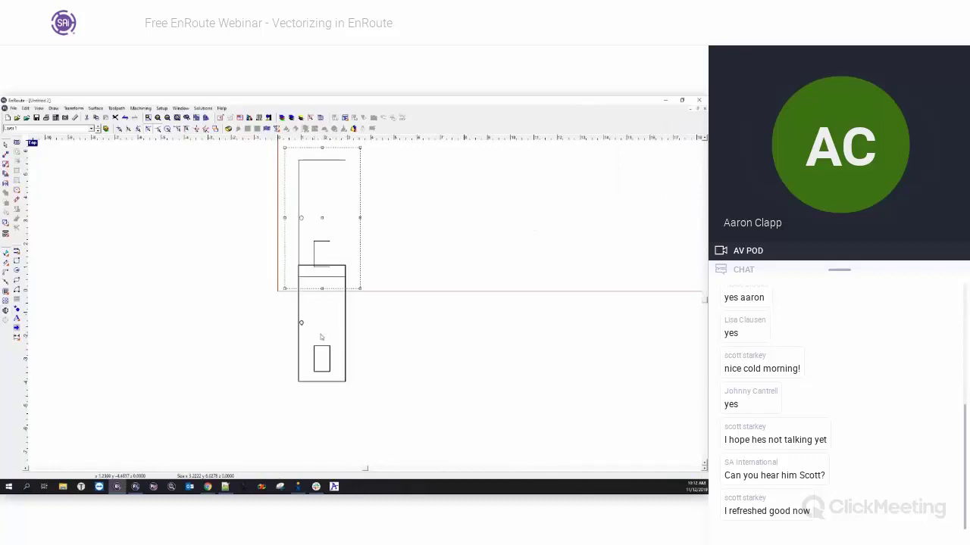
- Move the door bitmap to the right, away from the Enhanced curves trace, and examine the trace's upper corners
{"action": "left_click_drag", "start_coordinate": [325, 219], "coordinate": [400, 223]}
{"action": "scroll", "coordinate": [345, 263], "scroll_direction": "up", "scroll_amount": 8}
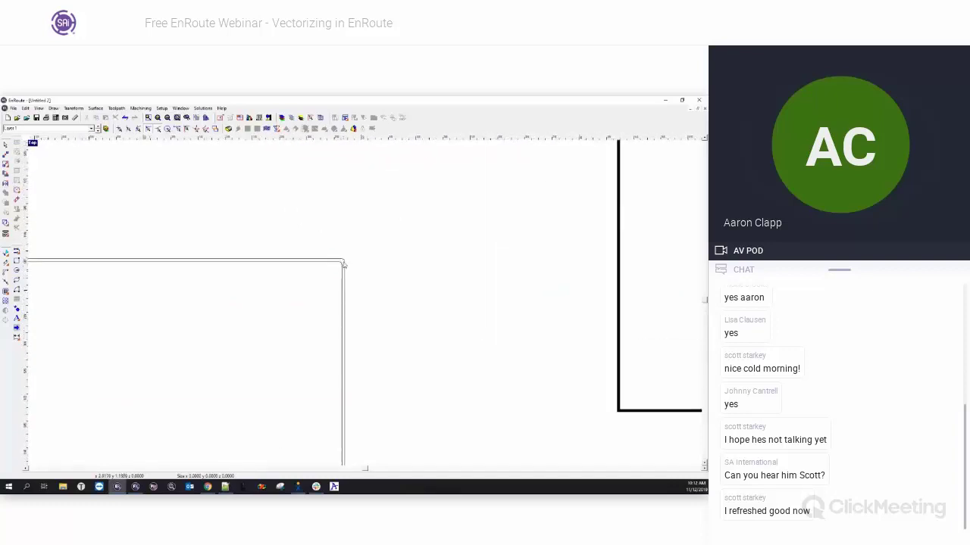
{"action": "scroll", "coordinate": [345, 263], "scroll_direction": "down", "scroll_amount": 5}
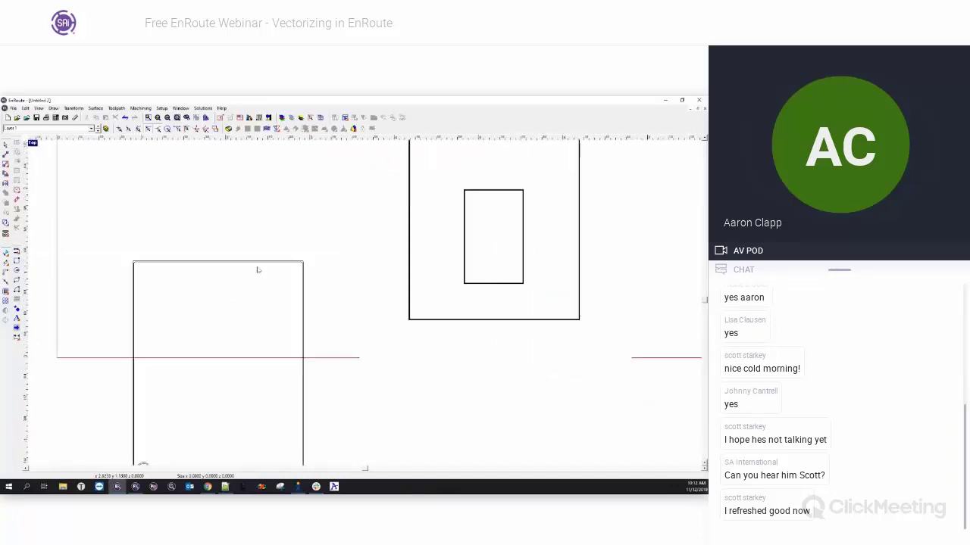
{"action": "scroll", "coordinate": [152, 270], "scroll_direction": "up", "scroll_amount": 2}
{"action": "scroll", "coordinate": [133, 279], "scroll_direction": "down", "scroll_amount": 3}
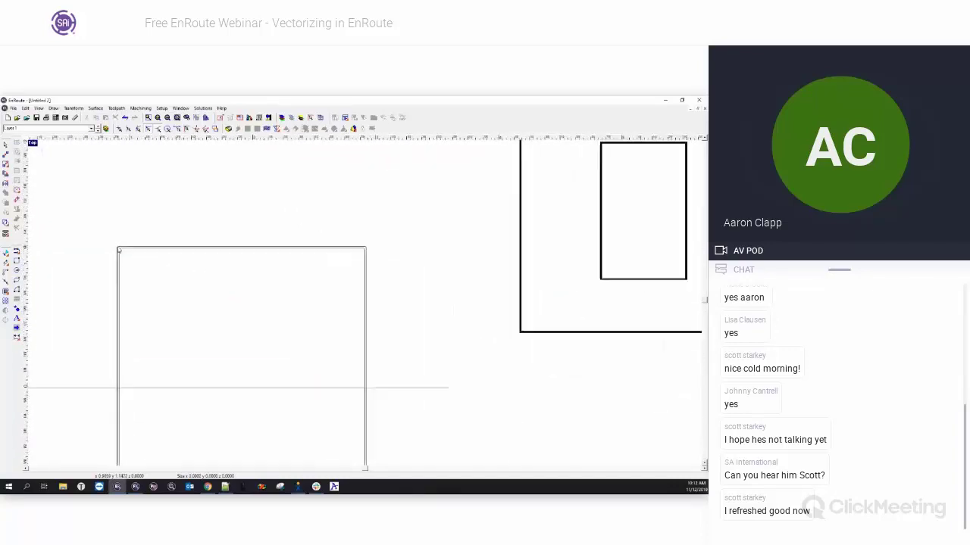
- Delete the Enhanced curves trace of the door, keeping the original bitmap
{"action": "scroll", "coordinate": [130, 287], "scroll_direction": "down", "scroll_amount": 1}
{"action": "left_click_drag", "start_coordinate": [102, 241], "coordinate": [219, 462]}
{"action": "key", "text": "Delete"}
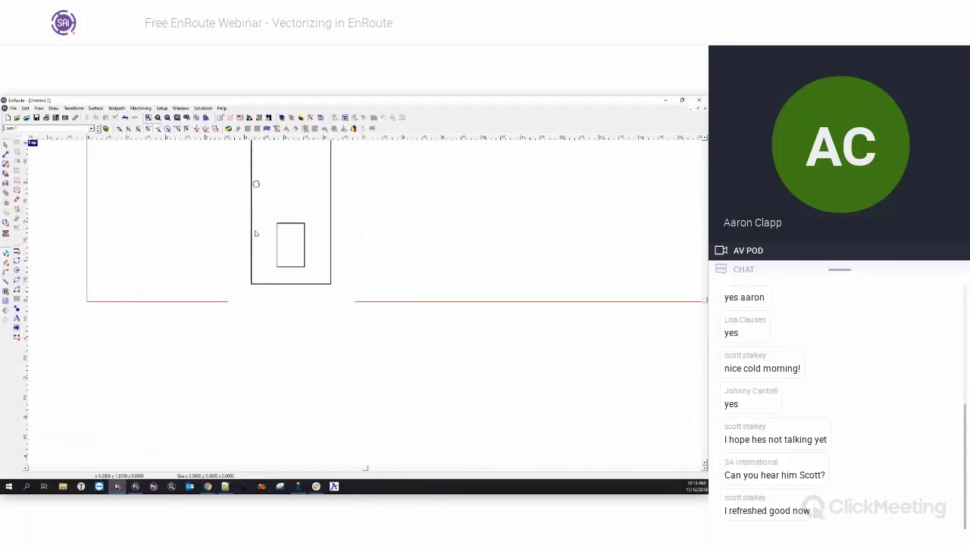
- Vectorize the door bitmap with the Enhanced corners option, adjusting its tolerance, noise and corners parameters
{"action": "left_click", "coordinate": [252, 250]}
{"action": "left_click", "coordinate": [7, 310]}
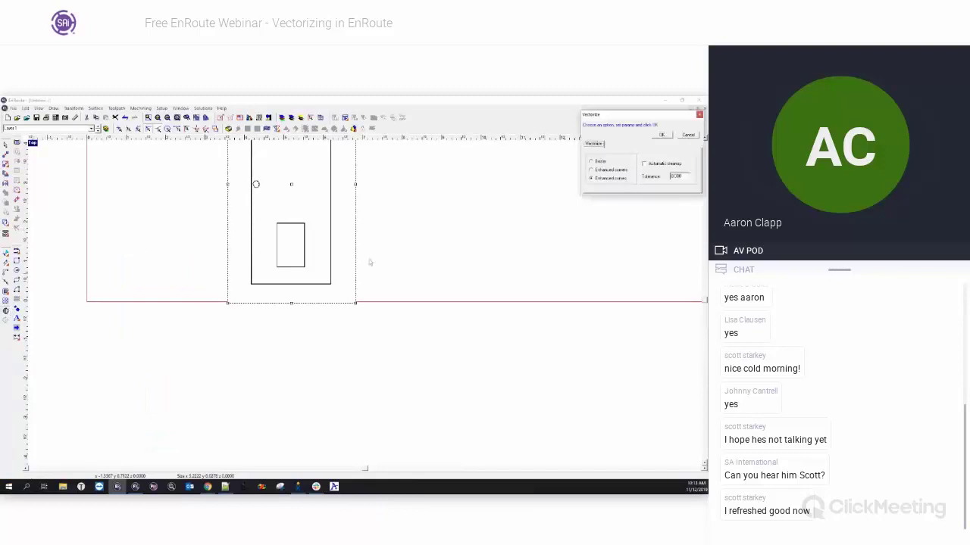
{"action": "left_click", "coordinate": [591, 170]}
{"action": "left_click", "coordinate": [615, 144]}
{"action": "left_click_drag", "start_coordinate": [643, 118], "coordinate": [490, 171]}
{"action": "left_click_drag", "start_coordinate": [503, 215], "coordinate": [528, 236]}
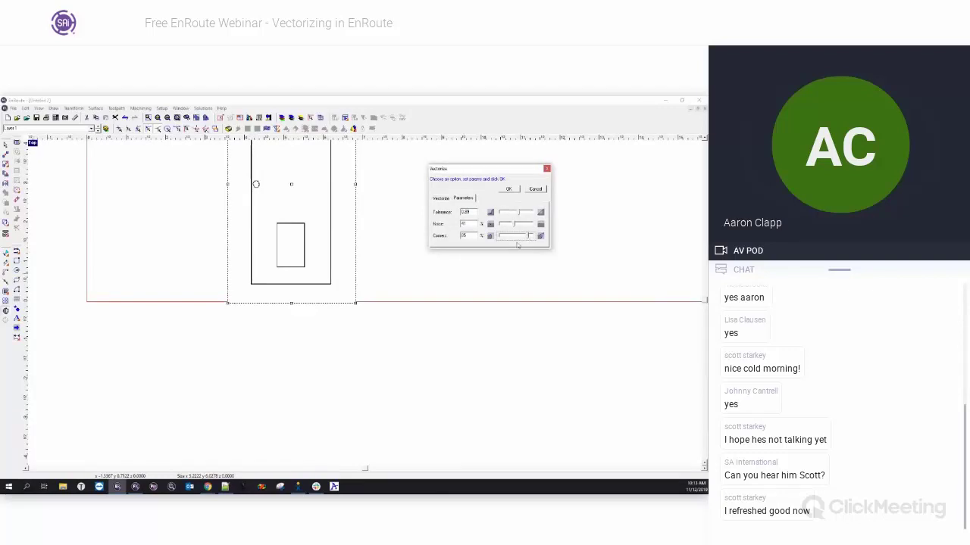
{"action": "left_click_drag", "start_coordinate": [515, 227], "coordinate": [513, 226]}
{"action": "left_click_drag", "start_coordinate": [520, 215], "coordinate": [521, 214]}
{"action": "left_click", "coordinate": [509, 189]}
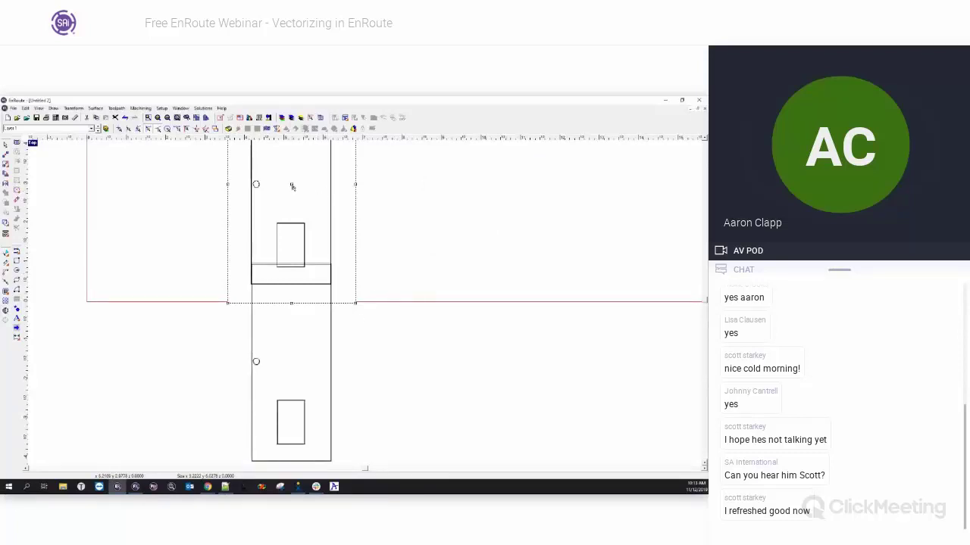
- Move the door bitmap to the right of the Enhanced corners trace and examine the upper corners of the traced door outline
{"action": "left_click_drag", "start_coordinate": [292, 189], "coordinate": [432, 191]}
{"action": "left_click", "coordinate": [331, 269]}
{"action": "scroll", "coordinate": [331, 266], "scroll_direction": "up", "scroll_amount": 5}
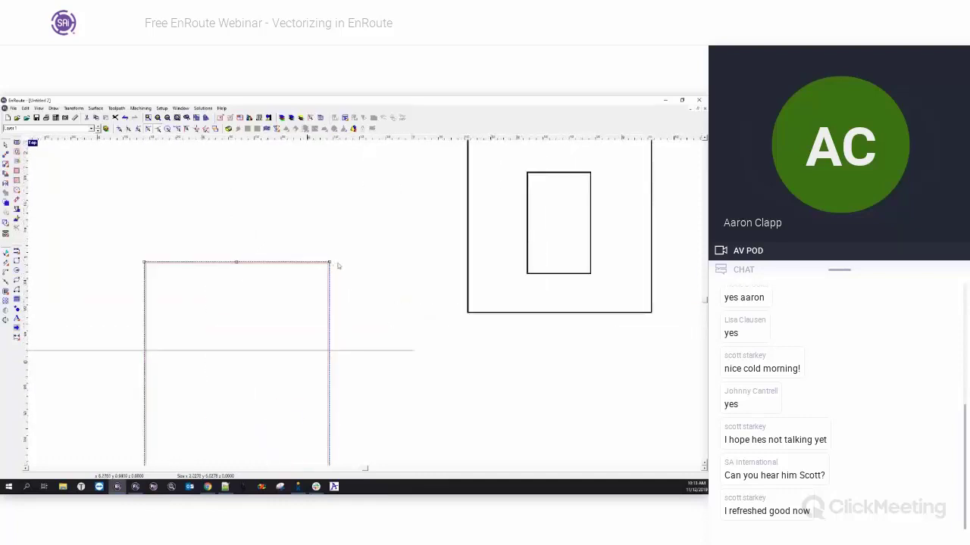
{"action": "scroll", "coordinate": [365, 258], "scroll_direction": "down", "scroll_amount": 6}
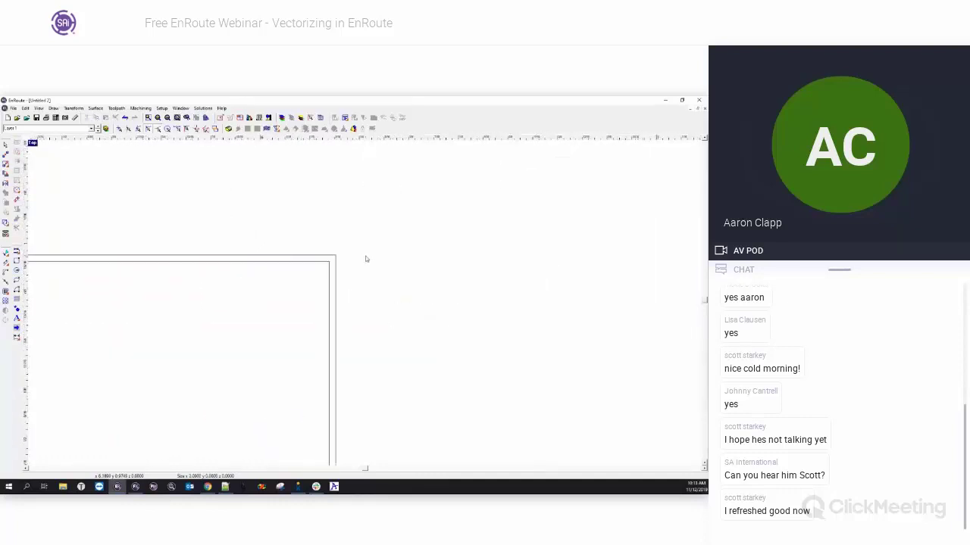
{"action": "scroll", "coordinate": [114, 268], "scroll_direction": "up", "scroll_amount": 4}
{"action": "scroll", "coordinate": [113, 227], "scroll_direction": "down", "scroll_amount": 5}
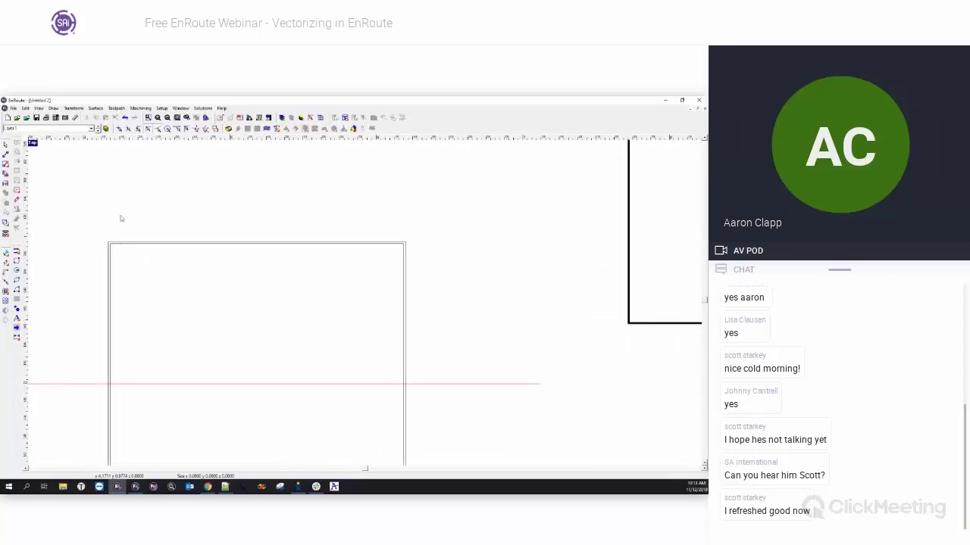
- Examine the lower corners of the small inner rectangle and the round doorknob in the Enhanced corners trace
{"action": "scroll", "coordinate": [130, 407], "scroll_direction": "up", "scroll_amount": 6}
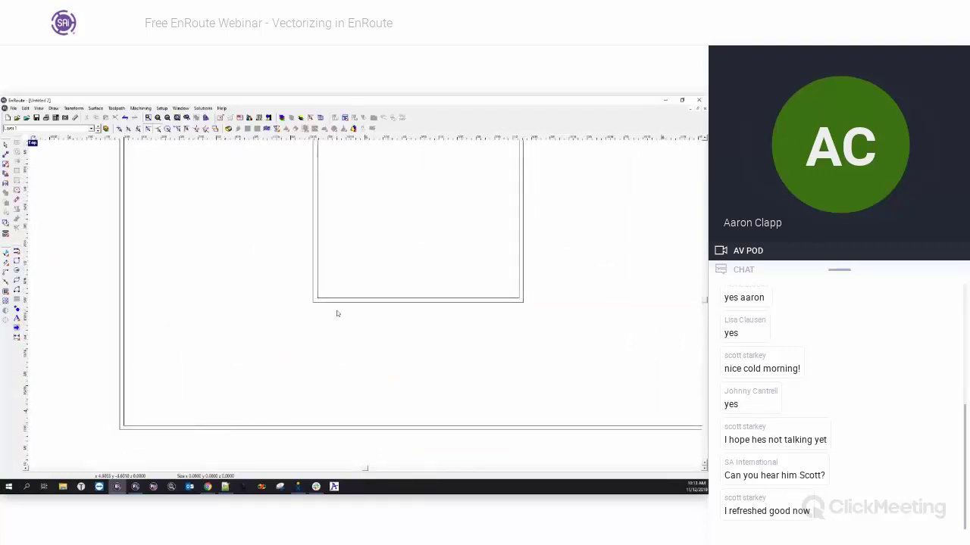
{"action": "scroll", "coordinate": [338, 313], "scroll_direction": "down", "scroll_amount": 4}
{"action": "scroll", "coordinate": [452, 355], "scroll_direction": "down", "scroll_amount": 2}
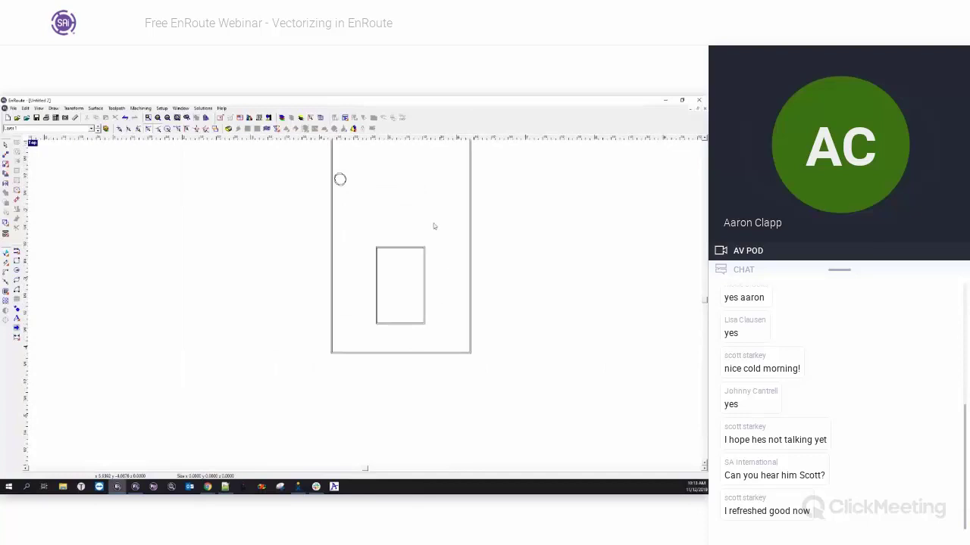
{"action": "scroll", "coordinate": [345, 163], "scroll_direction": "up", "scroll_amount": 6}
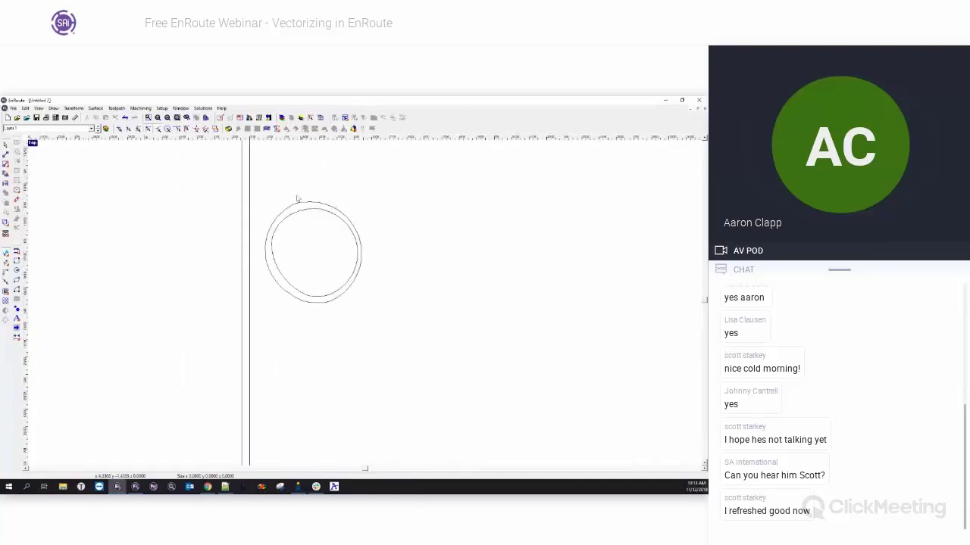
{"action": "scroll", "coordinate": [153, 247], "scroll_direction": "down", "scroll_amount": 6}
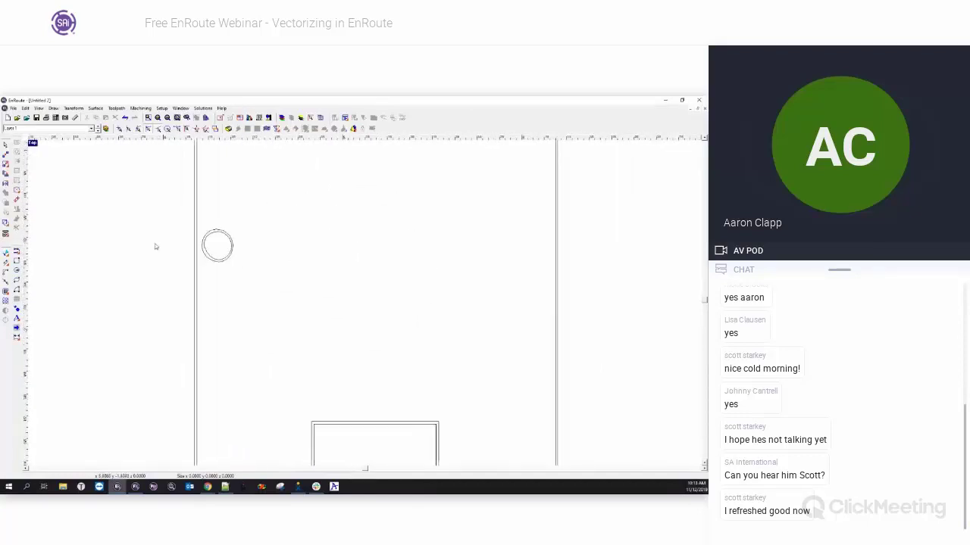
{"action": "scroll", "coordinate": [138, 234], "scroll_direction": "down", "scroll_amount": 1}
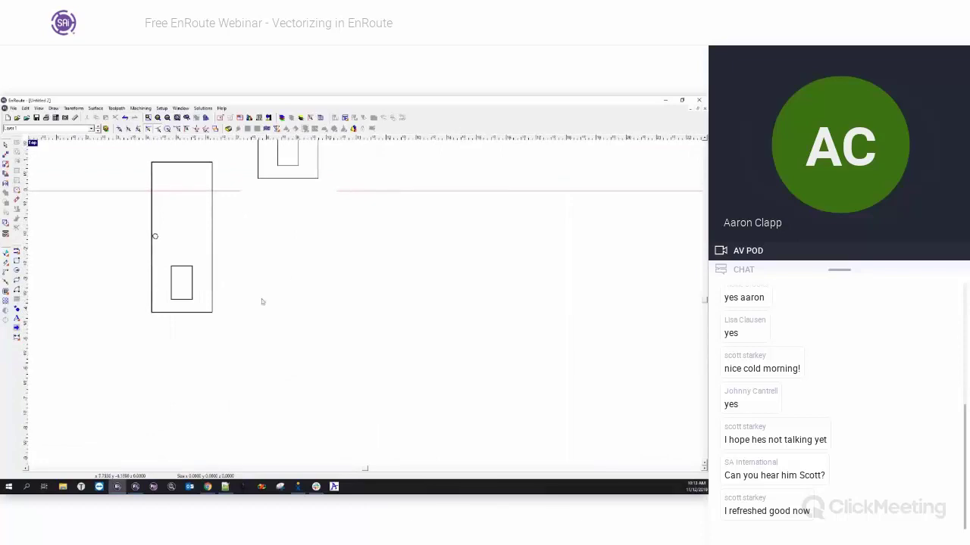
- Move the door bitmap down beside its trace and compare the pixelated doorknob with the traced one
{"action": "scroll", "coordinate": [262, 301], "scroll_direction": "down", "scroll_amount": 1}
{"action": "left_click_drag", "start_coordinate": [265, 158], "coordinate": [277, 250]}
{"action": "scroll", "coordinate": [259, 249], "scroll_direction": "up", "scroll_amount": 1}
{"action": "scroll", "coordinate": [259, 249], "scroll_direction": "up", "scroll_amount": 3}
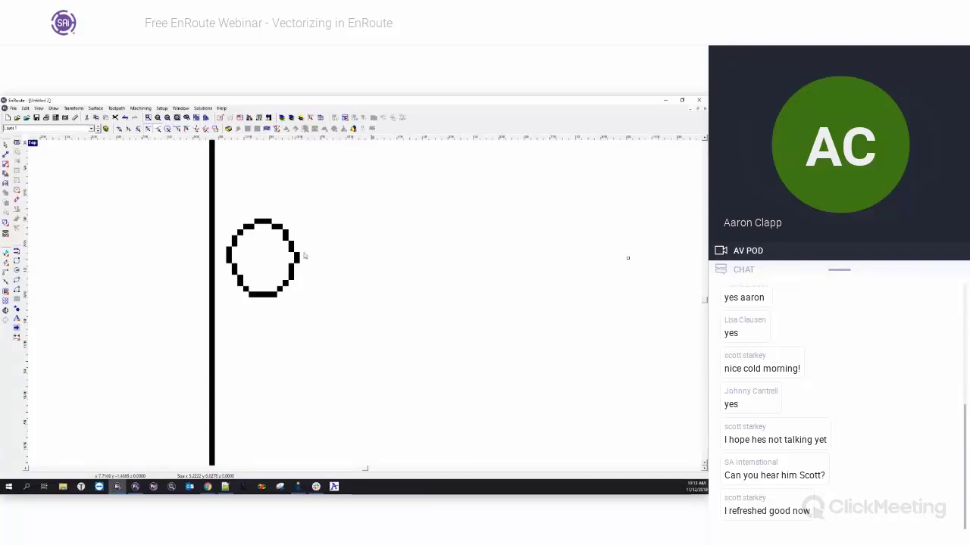
{"action": "scroll", "coordinate": [278, 258], "scroll_direction": "down", "scroll_amount": 5}
{"action": "scroll", "coordinate": [266, 249], "scroll_direction": "up", "scroll_amount": 3}
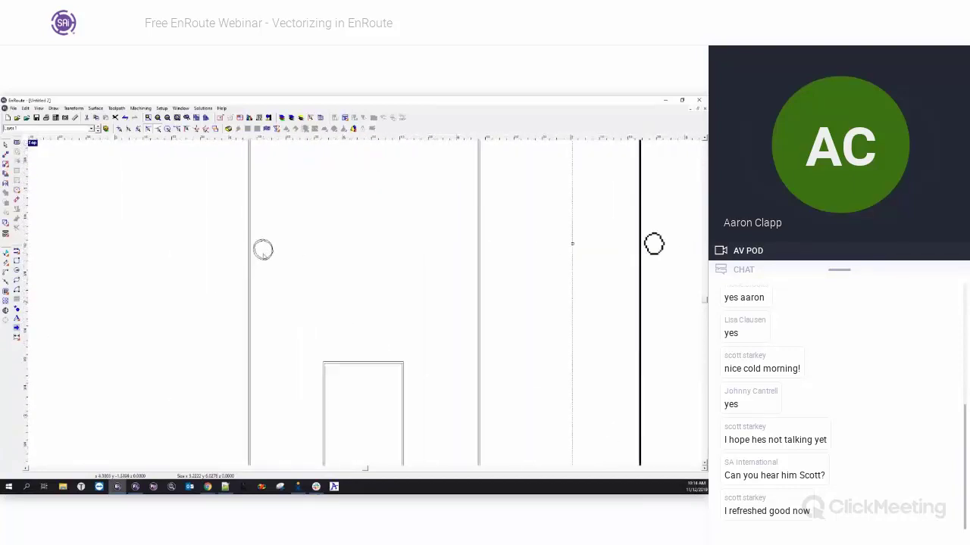
{"action": "scroll", "coordinate": [263, 237], "scroll_direction": "up", "scroll_amount": 3}
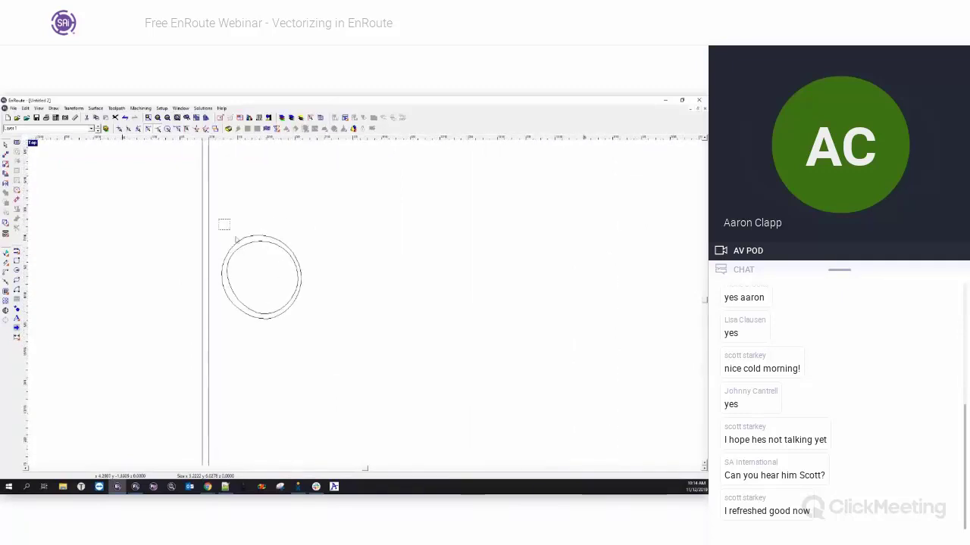
- Select the two doorknob contours in the trace, try deleting them, and undo the deletion
{"action": "left_click_drag", "start_coordinate": [235, 240], "coordinate": [321, 338]}
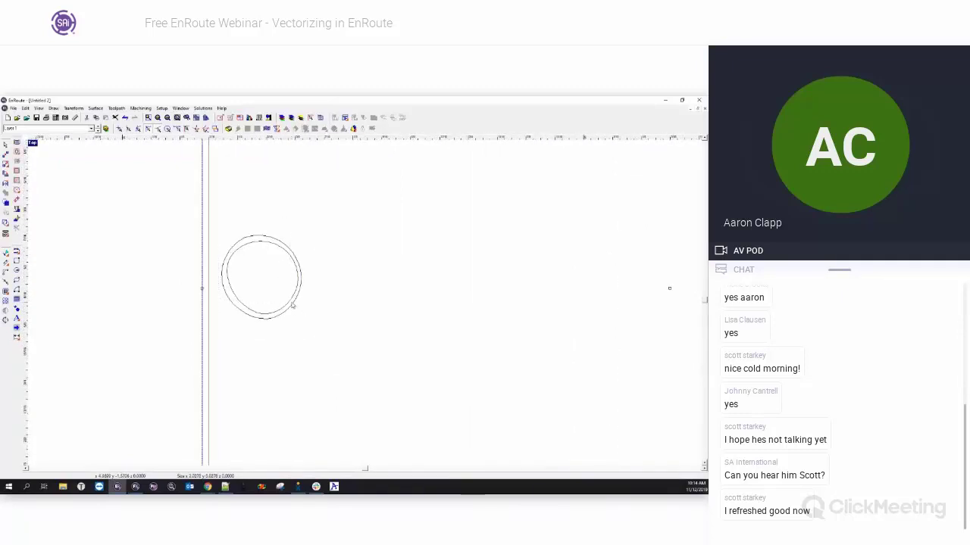
{"action": "left_click", "coordinate": [158, 268]}
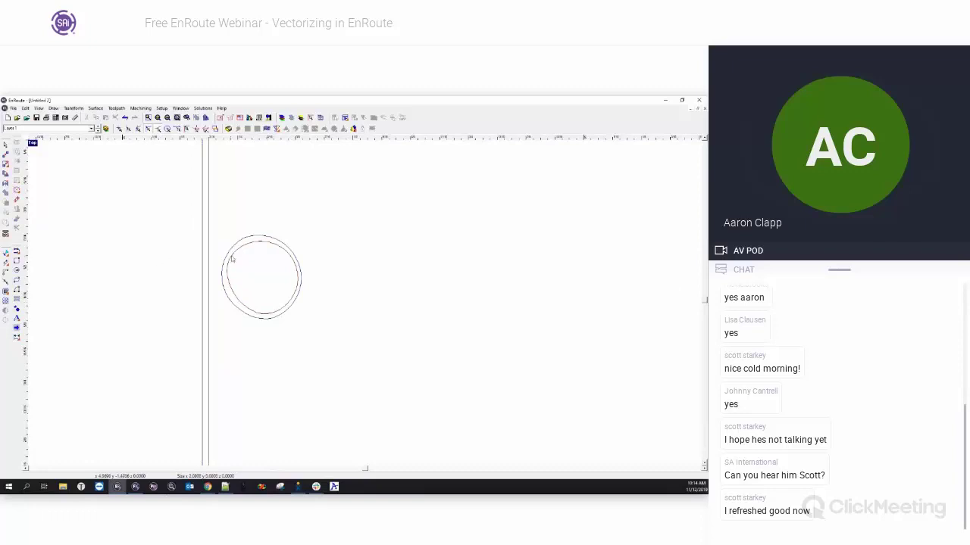
{"action": "left_click_drag", "start_coordinate": [330, 351], "coordinate": [328, 351]}
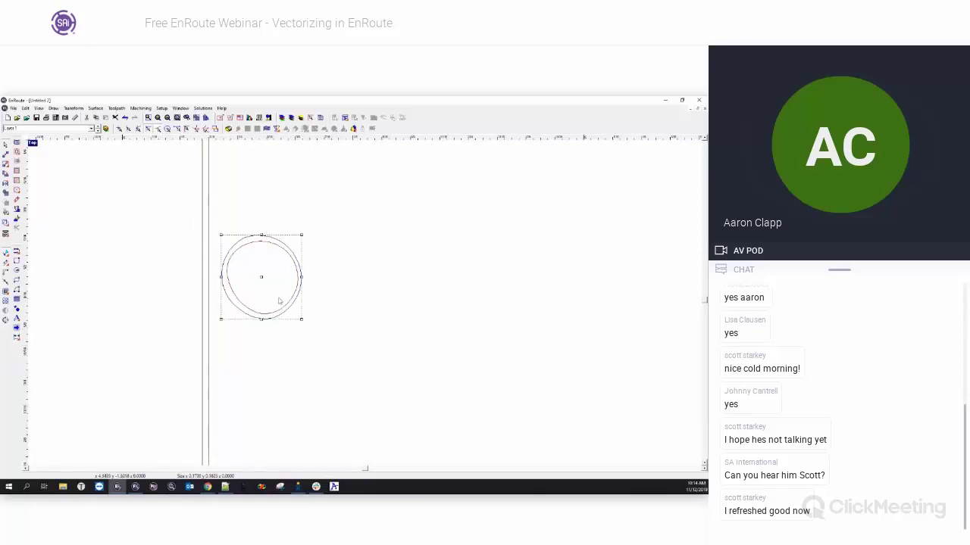
{"action": "scroll", "coordinate": [220, 282], "scroll_direction": "down", "scroll_amount": 2}
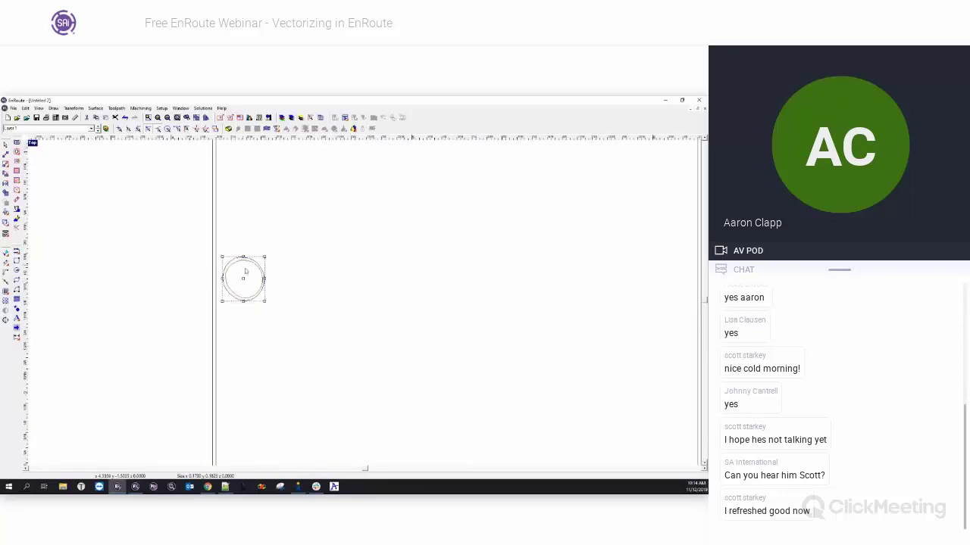
{"action": "scroll", "coordinate": [106, 282], "scroll_direction": "down", "scroll_amount": 2}
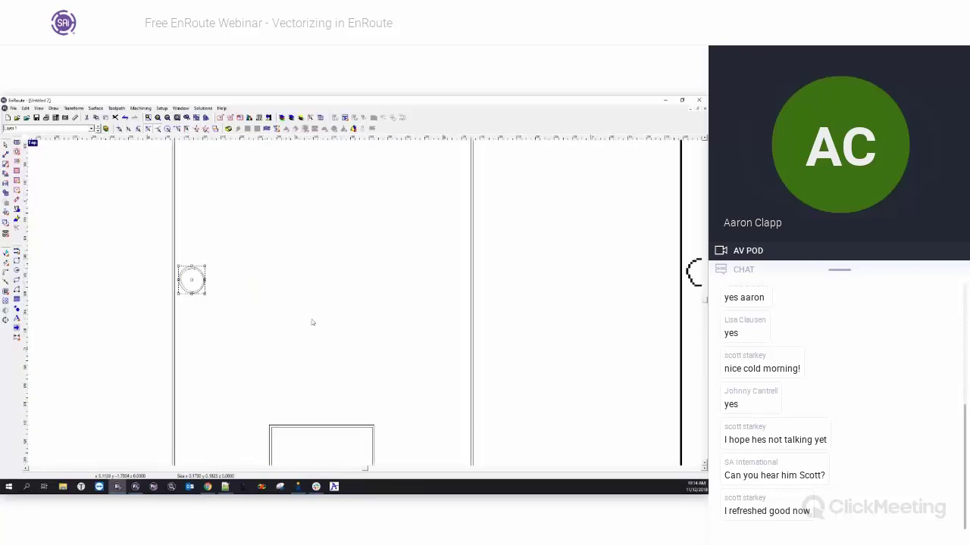
{"action": "scroll", "coordinate": [313, 321], "scroll_direction": "down", "scroll_amount": 1}
{"action": "key", "text": "Delete"}
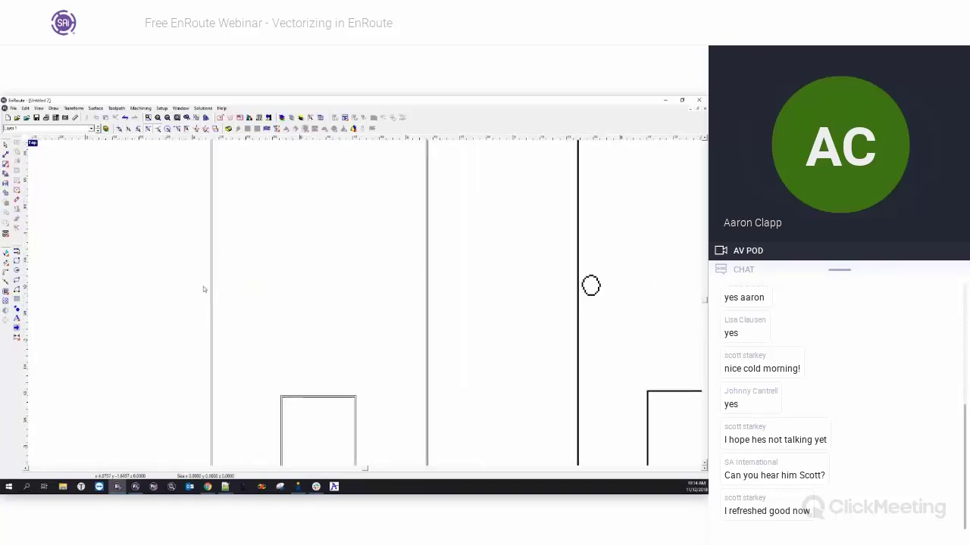
{"action": "key", "text": "ctrl+z"}
- Measure the gap between the door's inner and outer contours near the upper-left corner of the trace
{"action": "scroll", "coordinate": [165, 289], "scroll_direction": "down", "scroll_amount": 2}
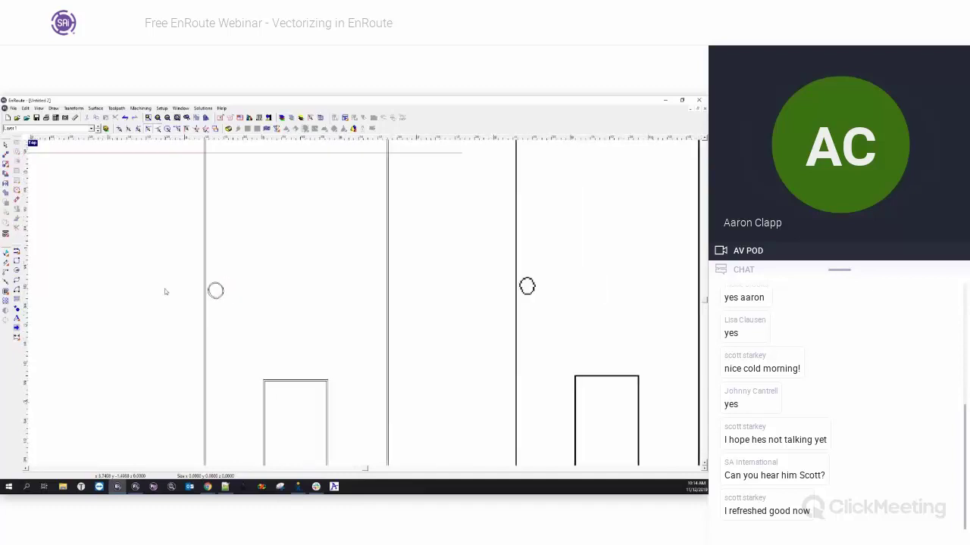
{"action": "scroll", "coordinate": [319, 341], "scroll_direction": "up", "scroll_amount": 1}
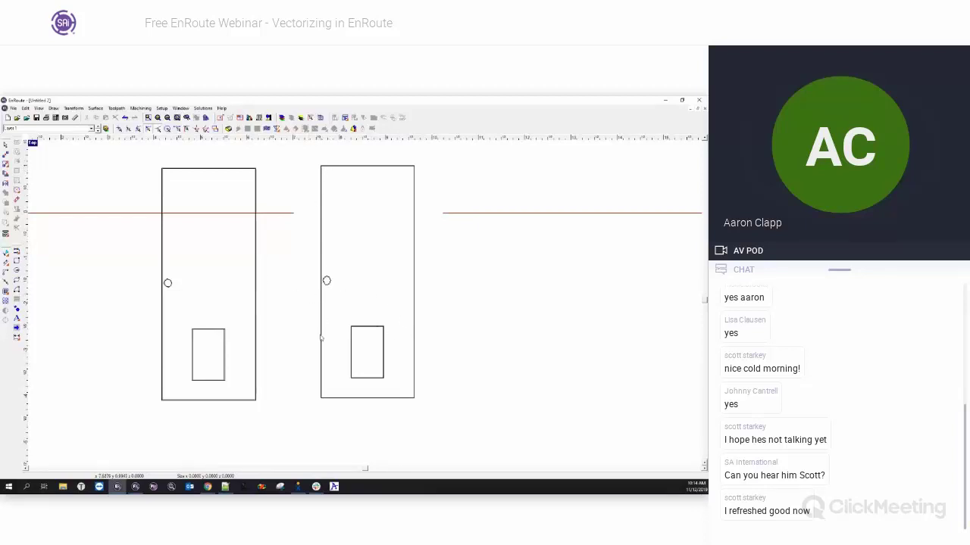
{"action": "scroll", "coordinate": [161, 171], "scroll_direction": "up", "scroll_amount": 5}
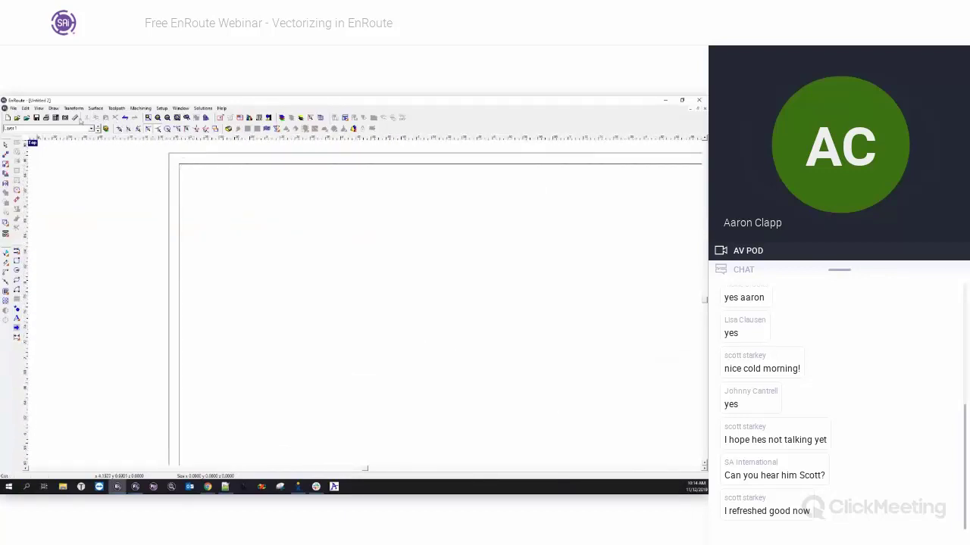
{"action": "left_click", "coordinate": [75, 118]}
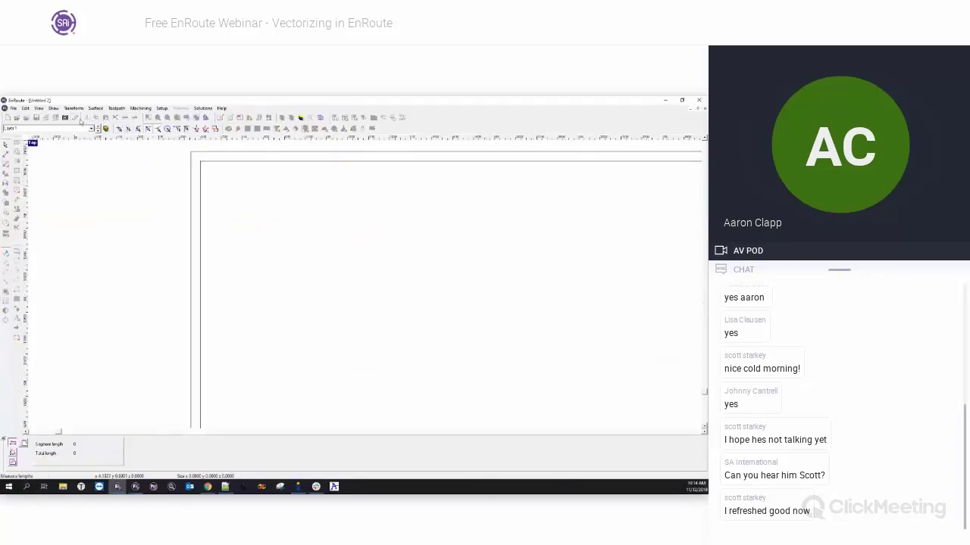
{"action": "left_click", "coordinate": [221, 154]}
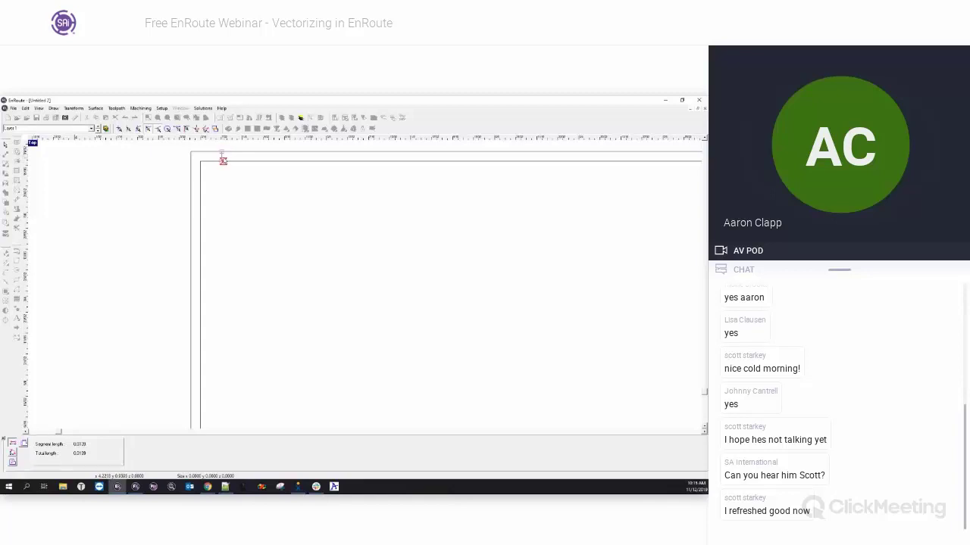
{"action": "key", "text": "Escape"}
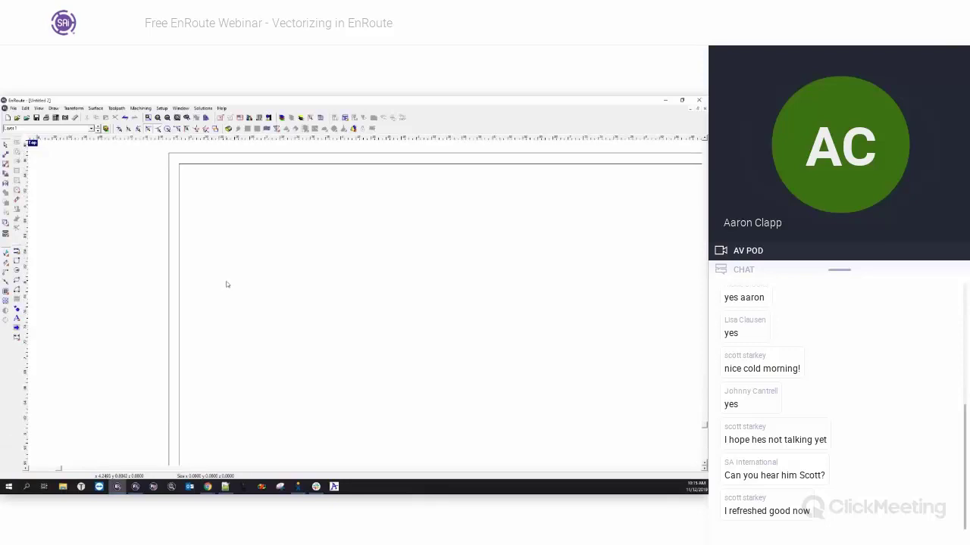
- Offset the door trace's inner contour outward once by 0.00695 with square corners, and delete the original inner and outer contours
{"action": "scroll", "coordinate": [203, 263], "scroll_direction": "down", "scroll_amount": 3}
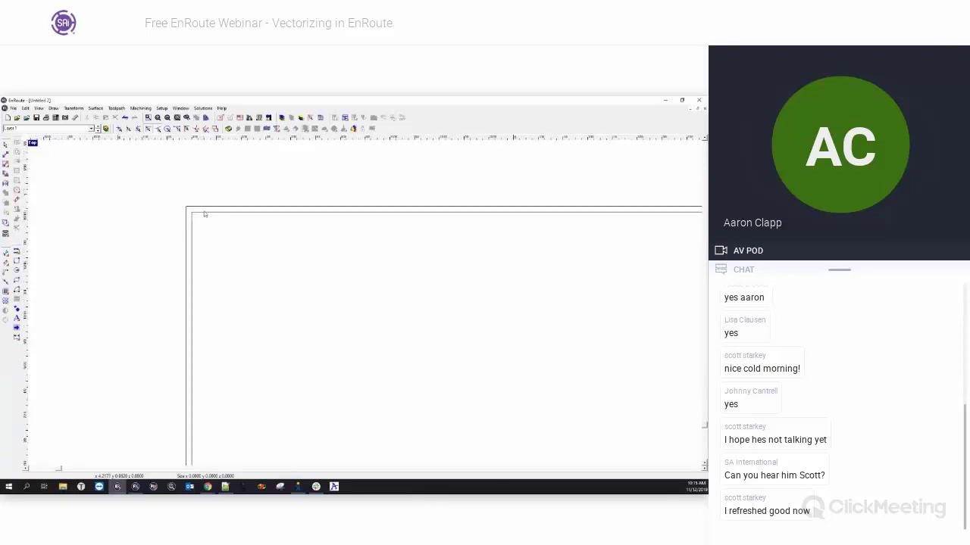
{"action": "left_click", "coordinate": [205, 216]}
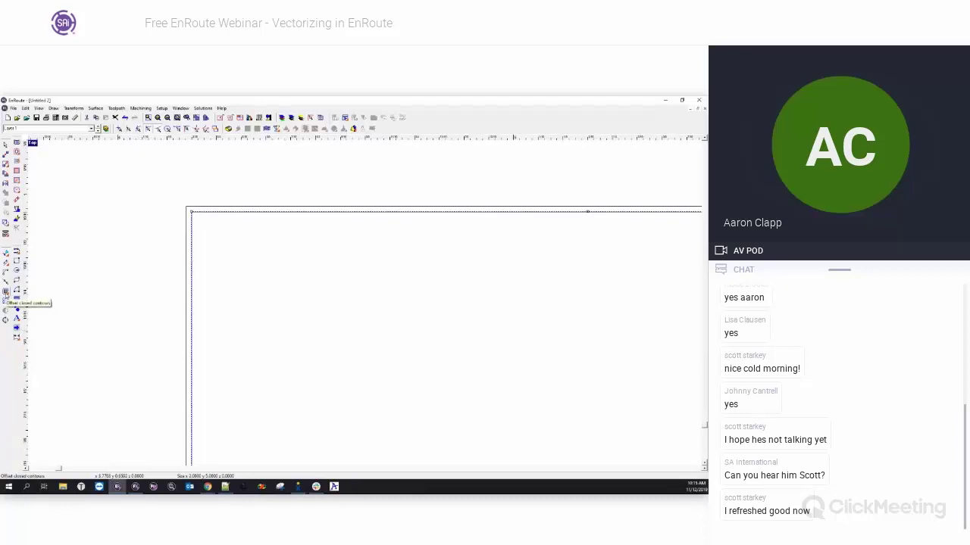
{"action": "left_click", "coordinate": [5, 294]}
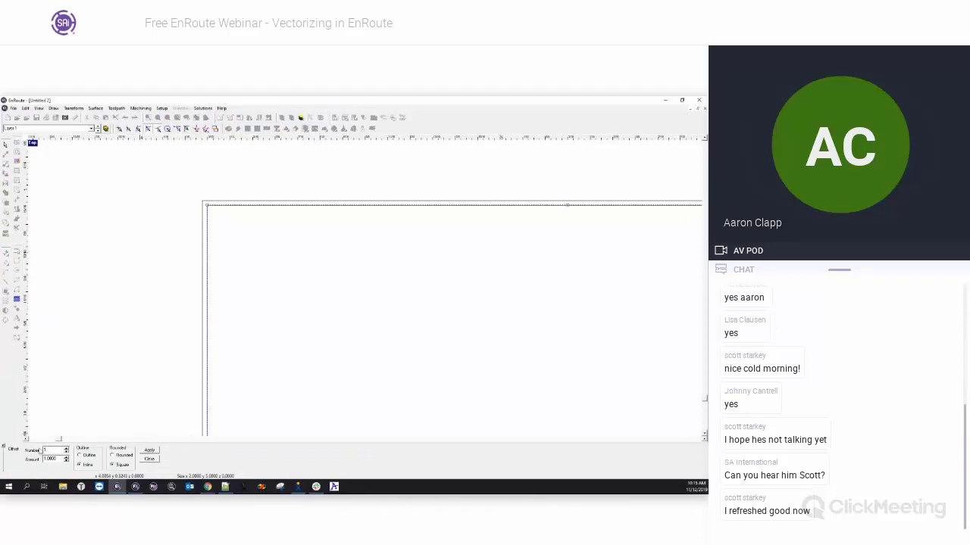
{"action": "left_click_drag", "start_coordinate": [60, 459], "coordinate": [33, 457]}
{"action": "type", "text": "1"}
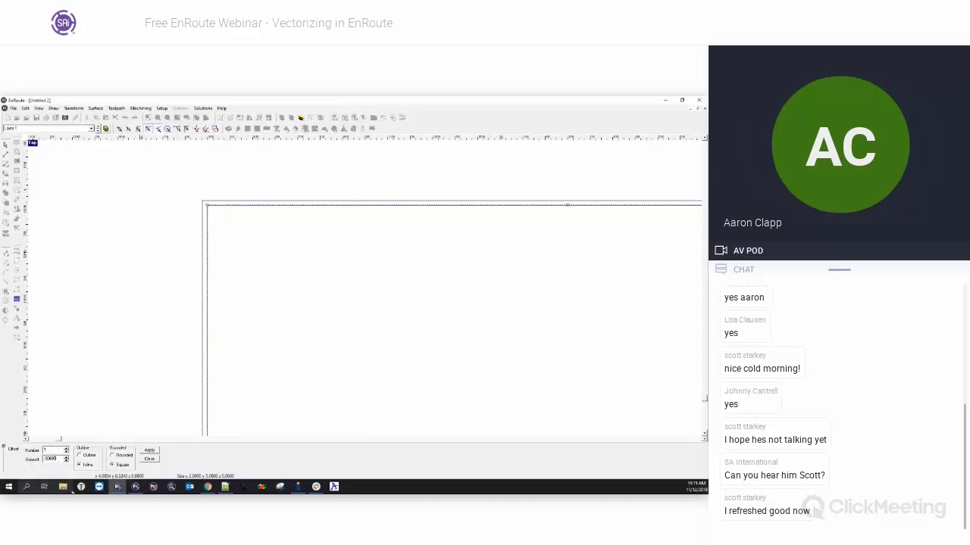
{"action": "left_click", "coordinate": [89, 456]}
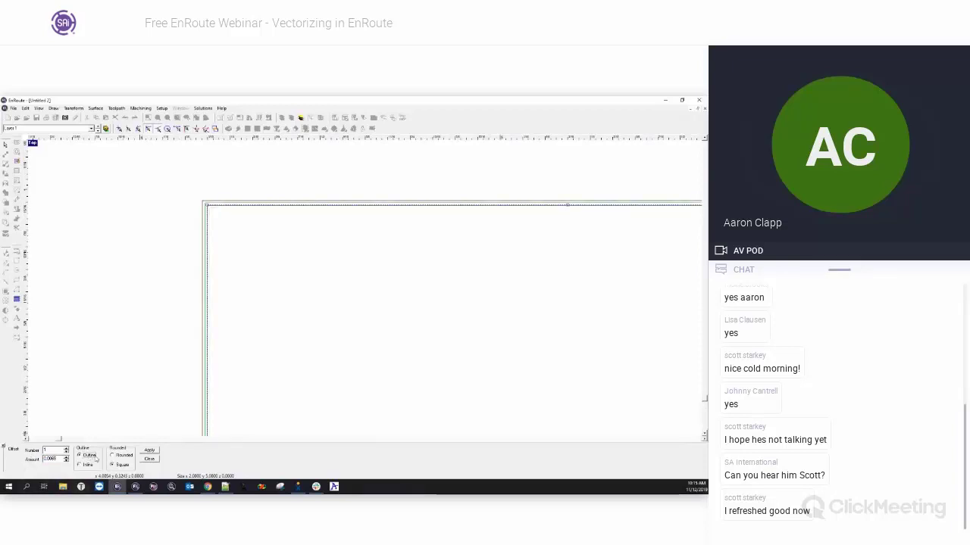
{"action": "left_click", "coordinate": [150, 451]}
{"action": "left_click_drag", "start_coordinate": [153, 366], "coordinate": [220, 200]}
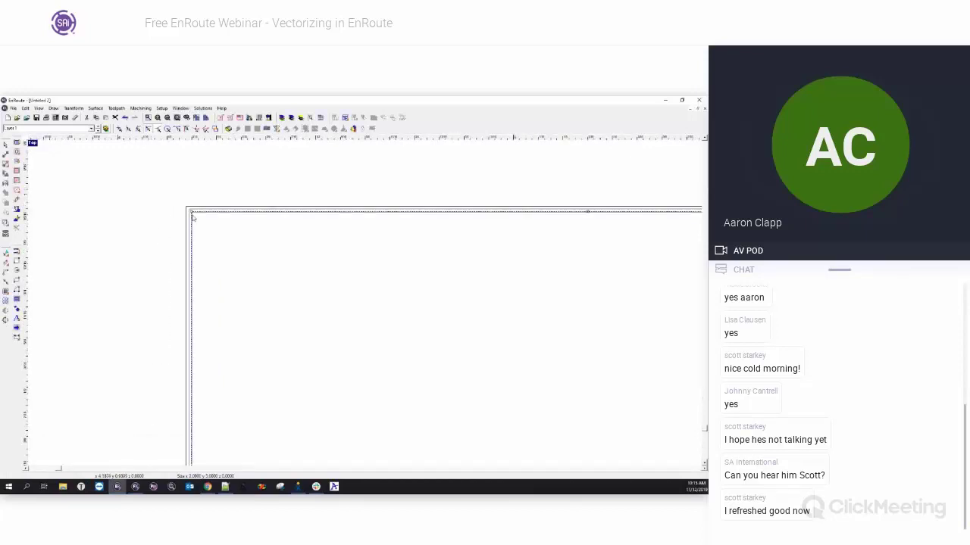
{"action": "left_click", "coordinate": [139, 220]}
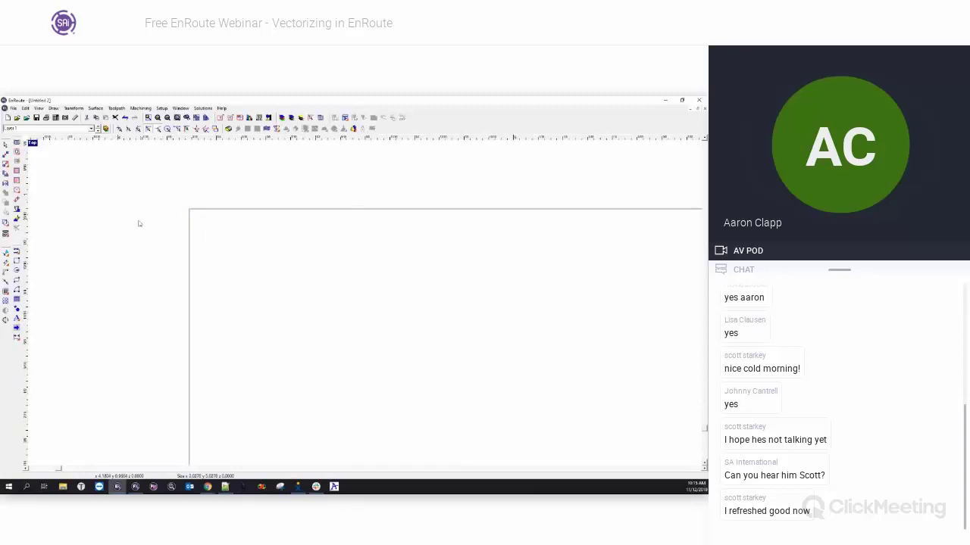
- Apply the same single outward offset to the small inner rectangle's inner contour and delete its two original contours
{"action": "scroll", "coordinate": [121, 223], "scroll_direction": "down", "scroll_amount": 1}
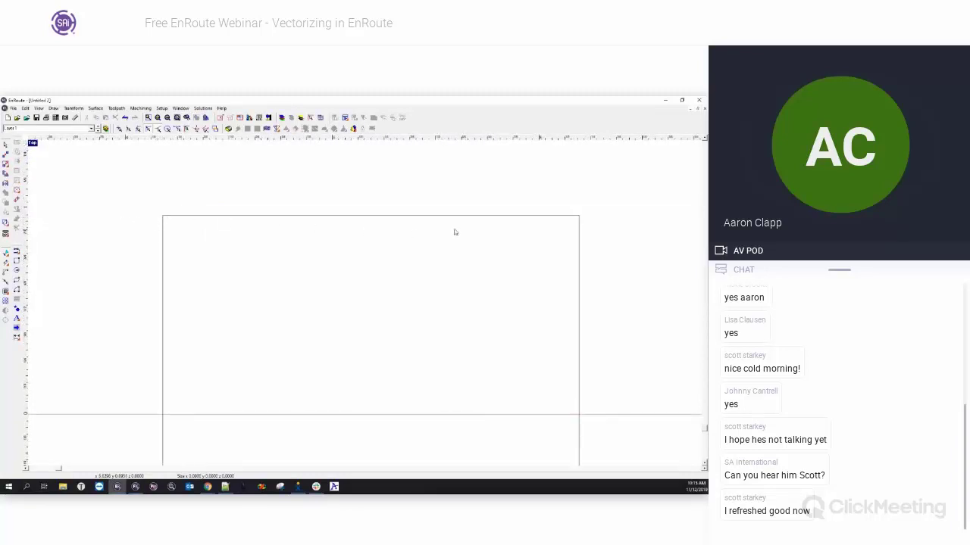
{"action": "scroll", "coordinate": [435, 225], "scroll_direction": "down", "scroll_amount": 2}
{"action": "scroll", "coordinate": [403, 236], "scroll_direction": "down", "scroll_amount": 1}
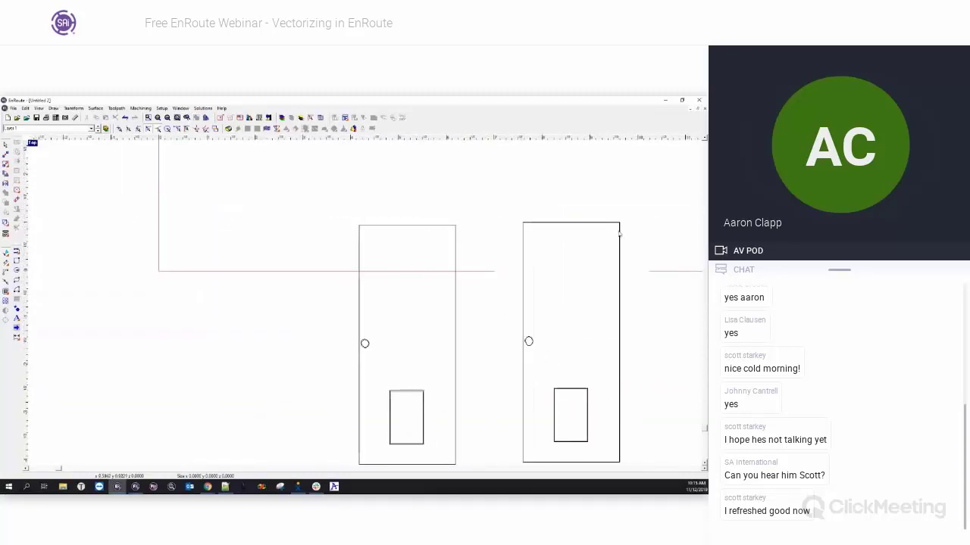
{"action": "scroll", "coordinate": [435, 459], "scroll_direction": "up", "scroll_amount": 4}
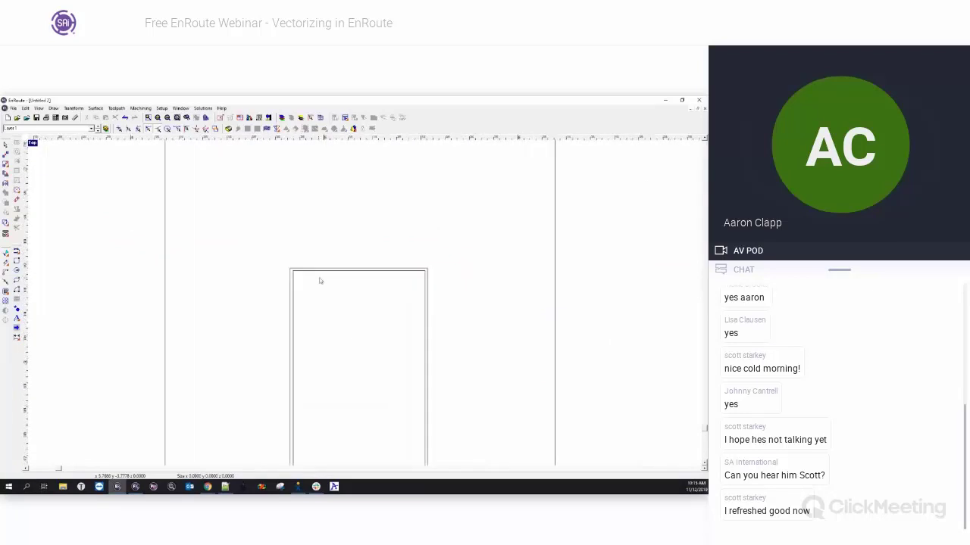
{"action": "left_click", "coordinate": [322, 275]}
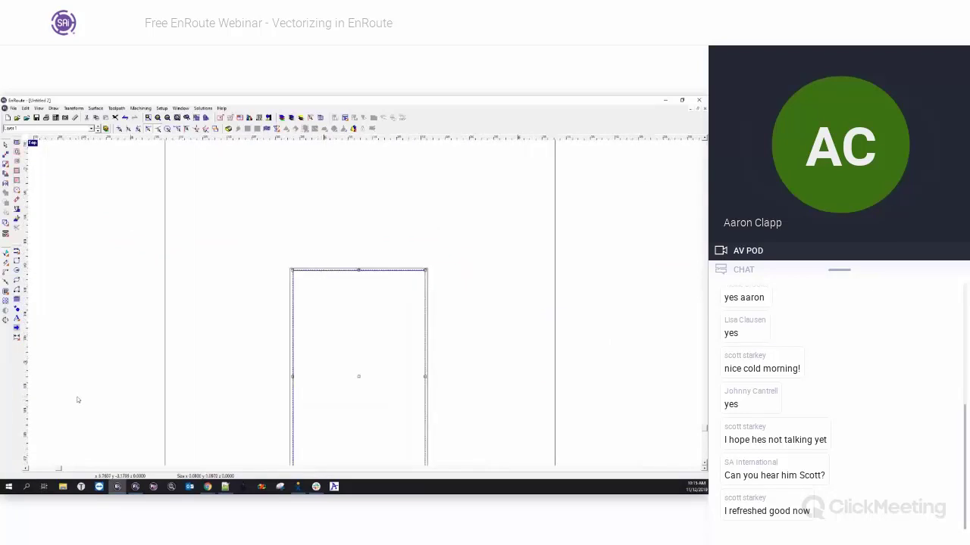
{"action": "left_click", "coordinate": [6, 295]}
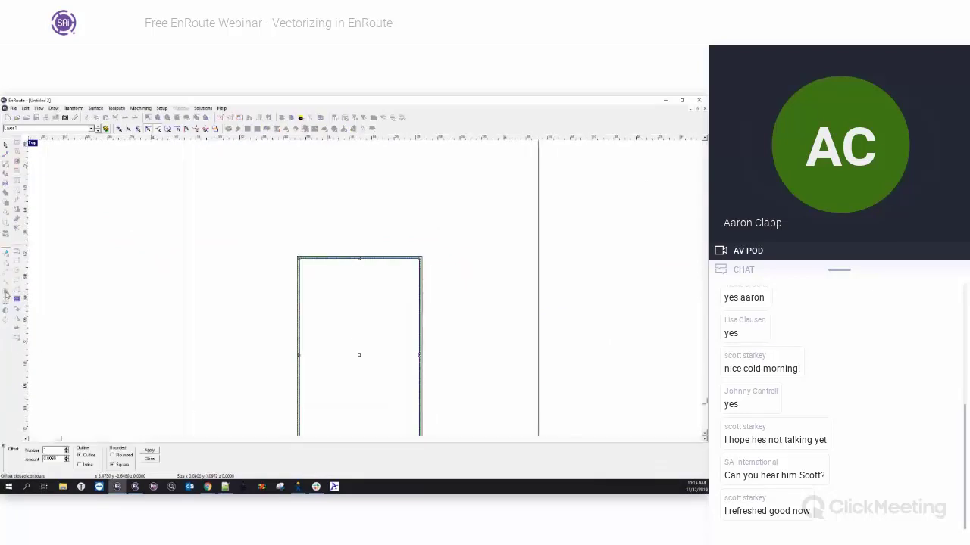
{"action": "left_click", "coordinate": [150, 450]}
{"action": "left_click", "coordinate": [149, 459]}
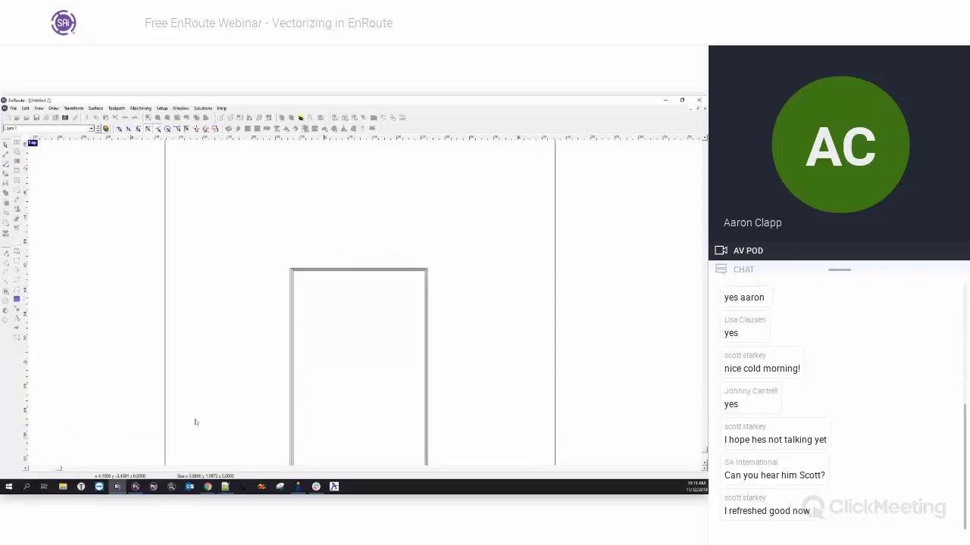
{"action": "left_click", "coordinate": [292, 296]}
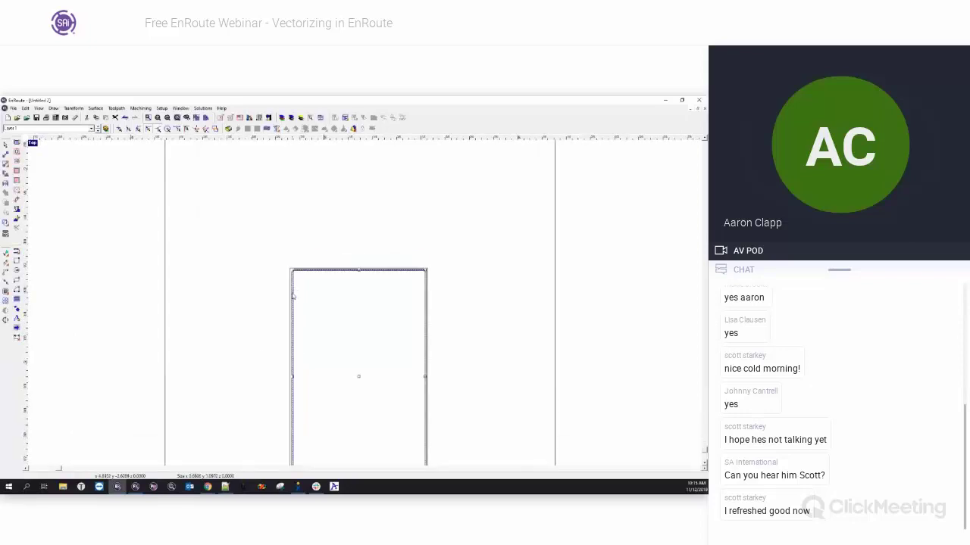
{"action": "key", "text": "Delete"}
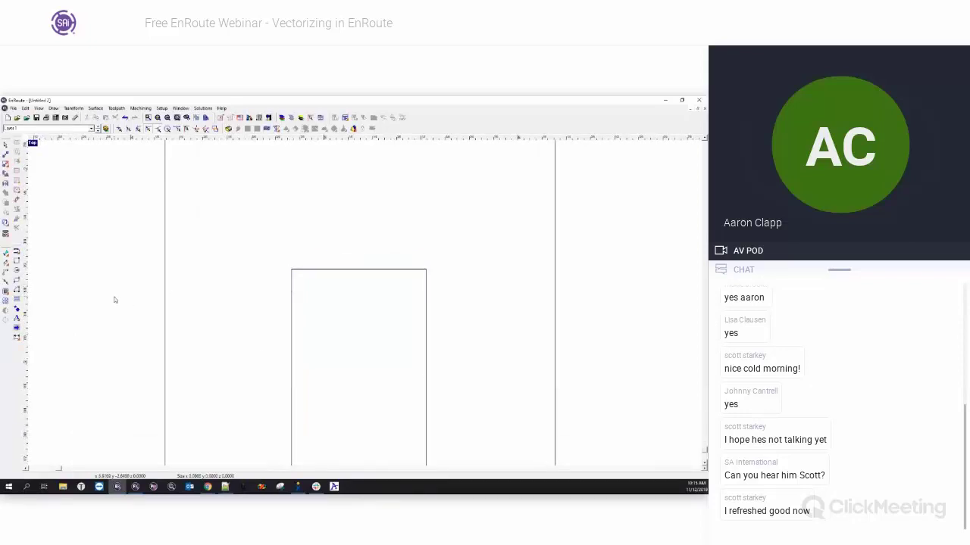
- Select the cleaned-up door trace and compare its single-line outlines with the door bitmap beside it
{"action": "scroll", "coordinate": [114, 299], "scroll_direction": "down", "scroll_amount": 3}
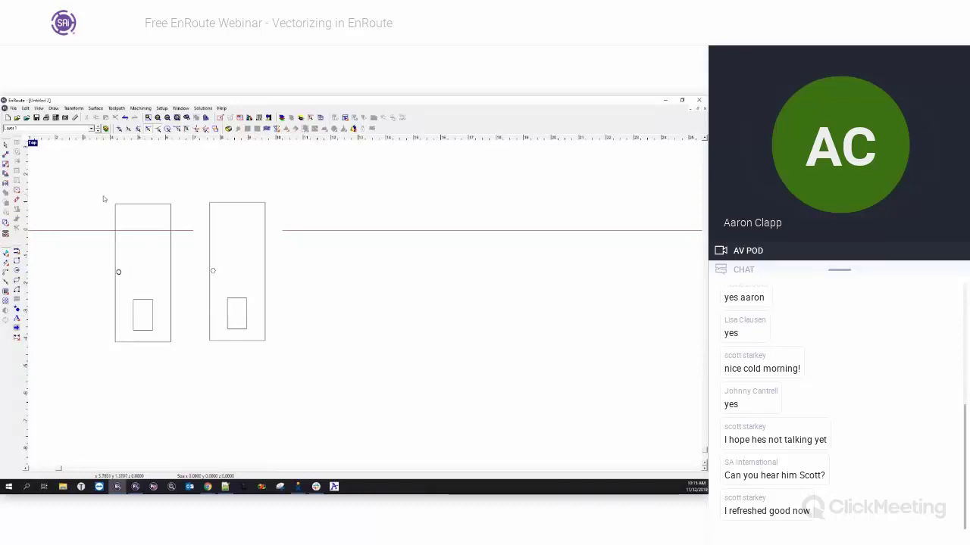
{"action": "left_click_drag", "start_coordinate": [98, 185], "coordinate": [183, 379]}
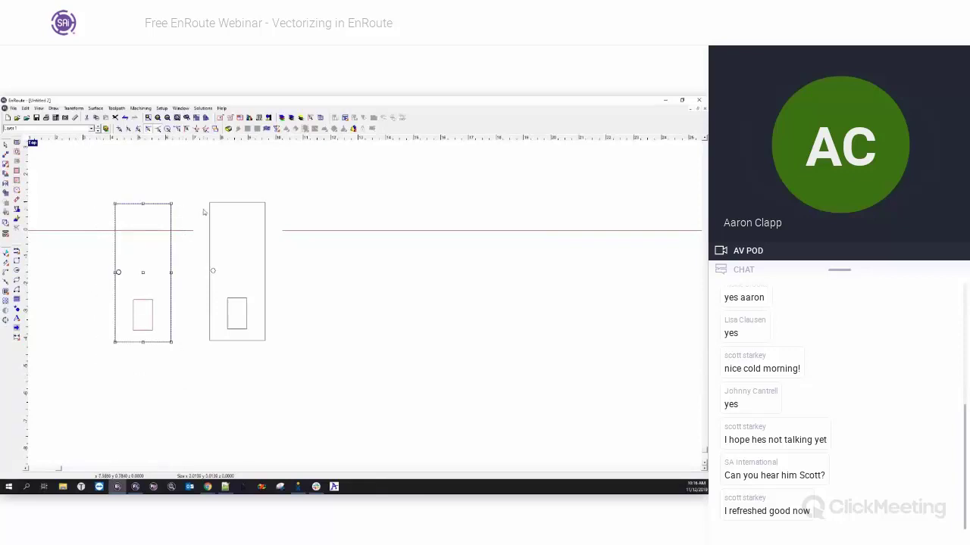
{"action": "scroll", "coordinate": [223, 253], "scroll_direction": "down", "scroll_amount": 3}
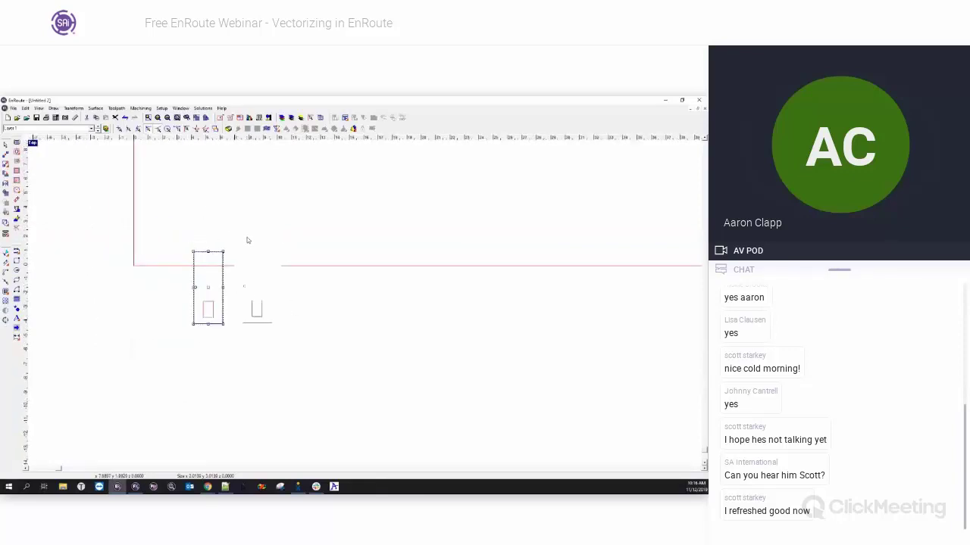
{"action": "scroll", "coordinate": [246, 262], "scroll_direction": "up", "scroll_amount": 3}
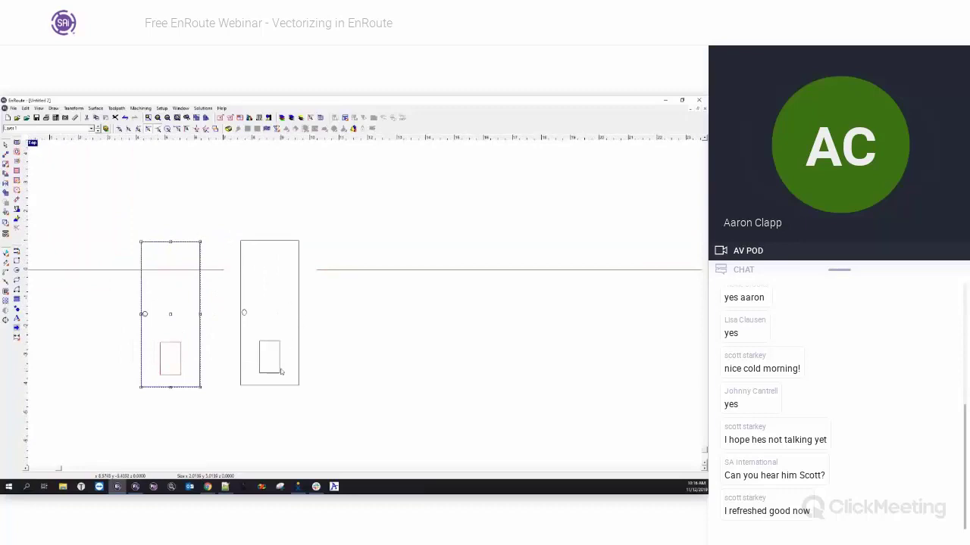
{"action": "scroll", "coordinate": [281, 370], "scroll_direction": "up", "scroll_amount": 1}
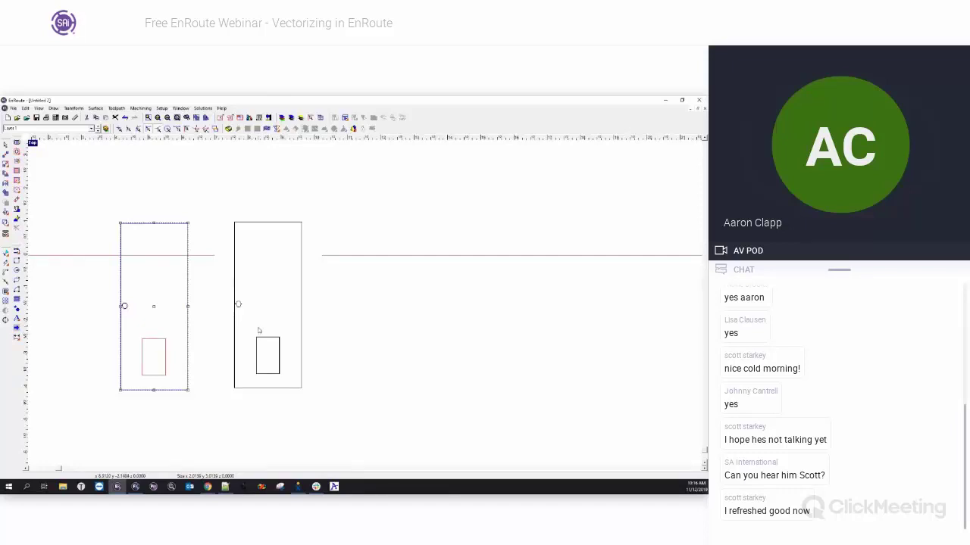
{"action": "scroll", "coordinate": [259, 331], "scroll_direction": "up", "scroll_amount": 1}
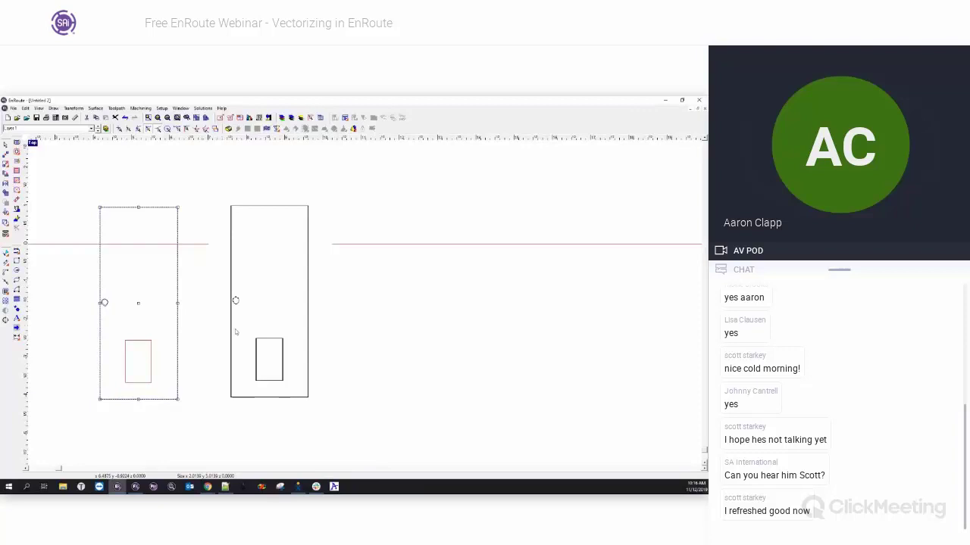
{"action": "scroll", "coordinate": [200, 325], "scroll_direction": "down", "scroll_amount": 2}
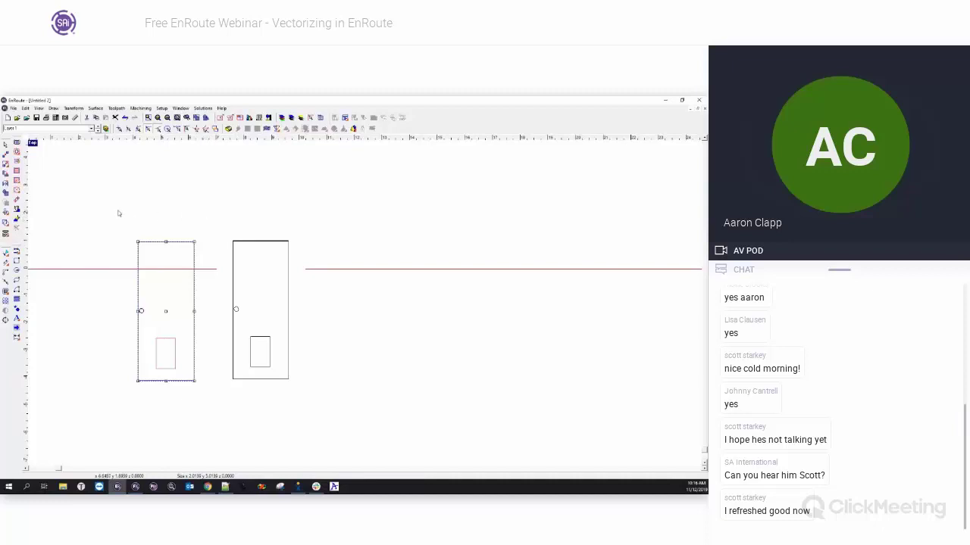
- Delete the door trace and the door bitmap to clear the plate
{"action": "left_click_drag", "start_coordinate": [115, 212], "coordinate": [320, 396]}
{"action": "key", "text": "Delete"}
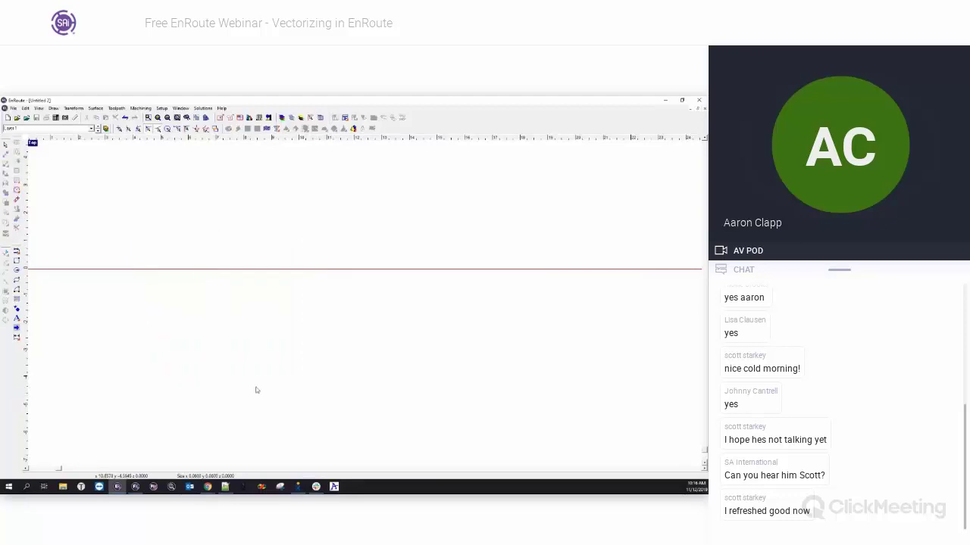
{"action": "scroll", "coordinate": [307, 397], "scroll_direction": "down", "scroll_amount": 5}
{"action": "scroll", "coordinate": [207, 326], "scroll_direction": "down", "scroll_amount": 5}
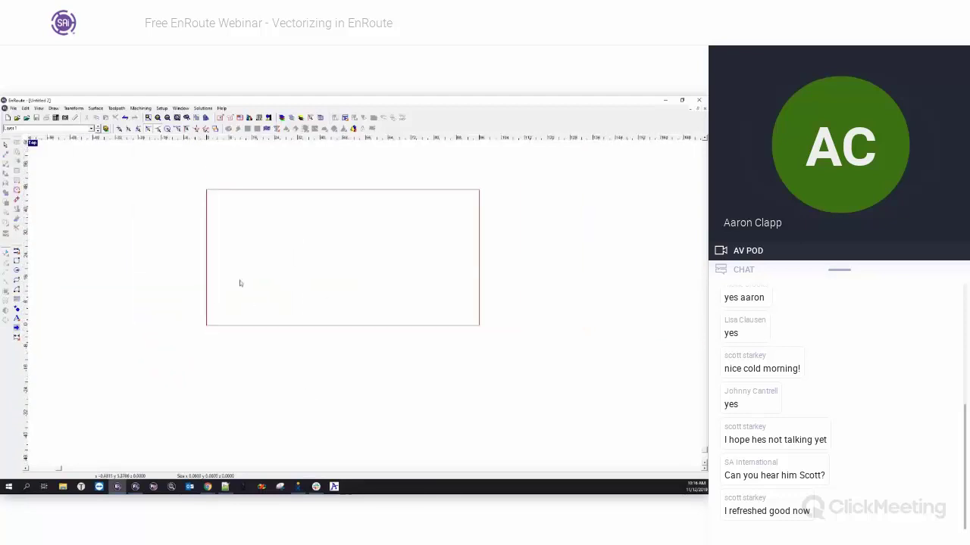
{"action": "scroll", "coordinate": [306, 241], "scroll_direction": "up", "scroll_amount": 2}
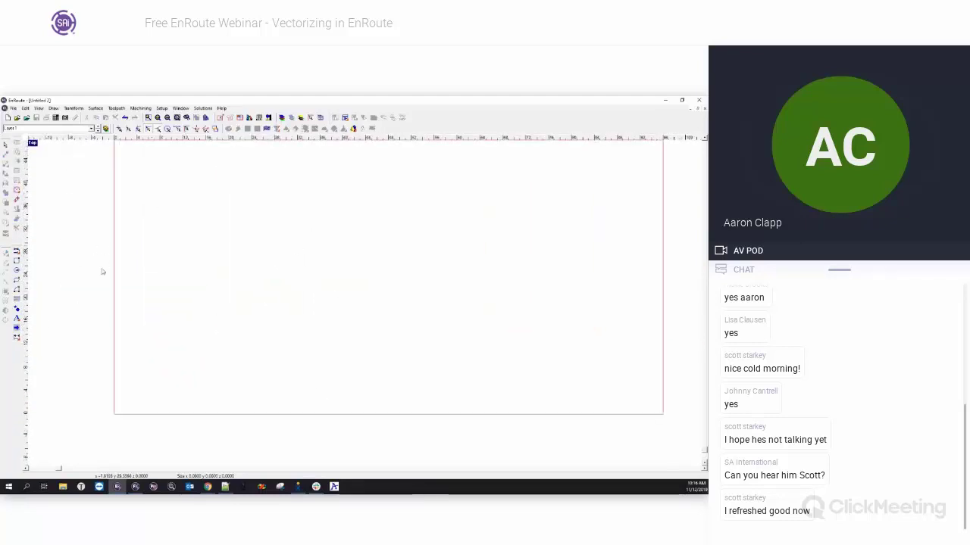
- Import butterfly.jpg from the Desktop onto the plate and move it up to the plate's upper-left area
{"action": "left_click", "coordinate": [27, 118]}
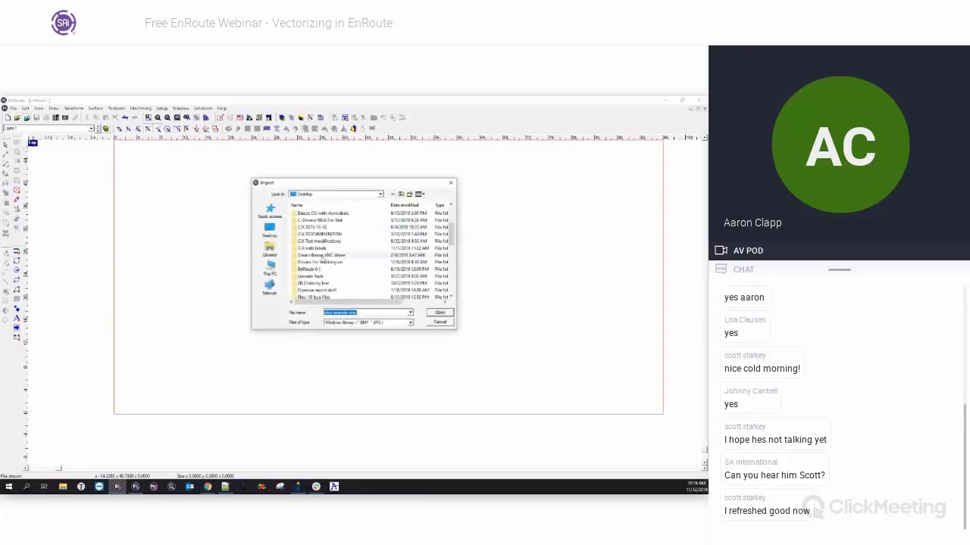
{"action": "scroll", "coordinate": [324, 259], "scroll_direction": "down", "scroll_amount": 10}
{"action": "left_click", "coordinate": [317, 241]}
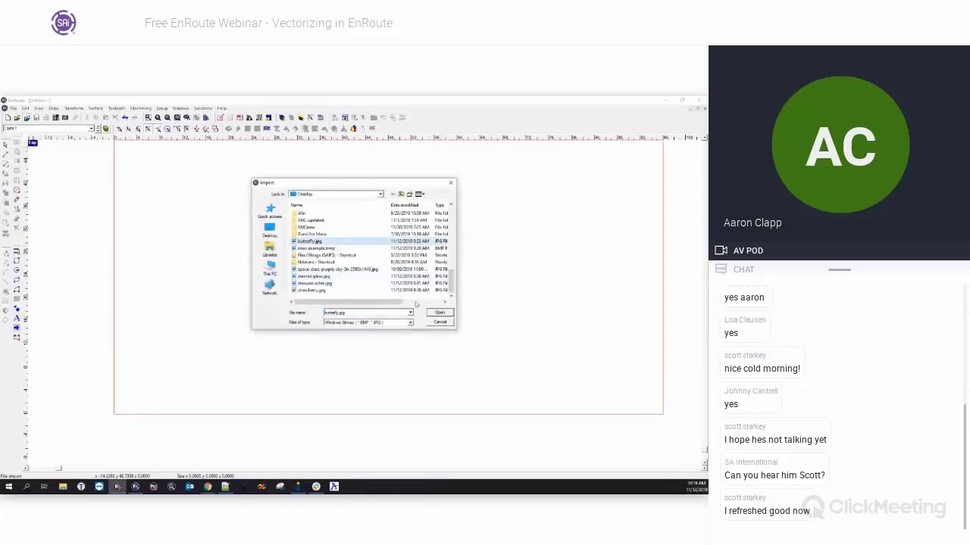
{"action": "left_click", "coordinate": [438, 313]}
{"action": "left_click", "coordinate": [163, 371]}
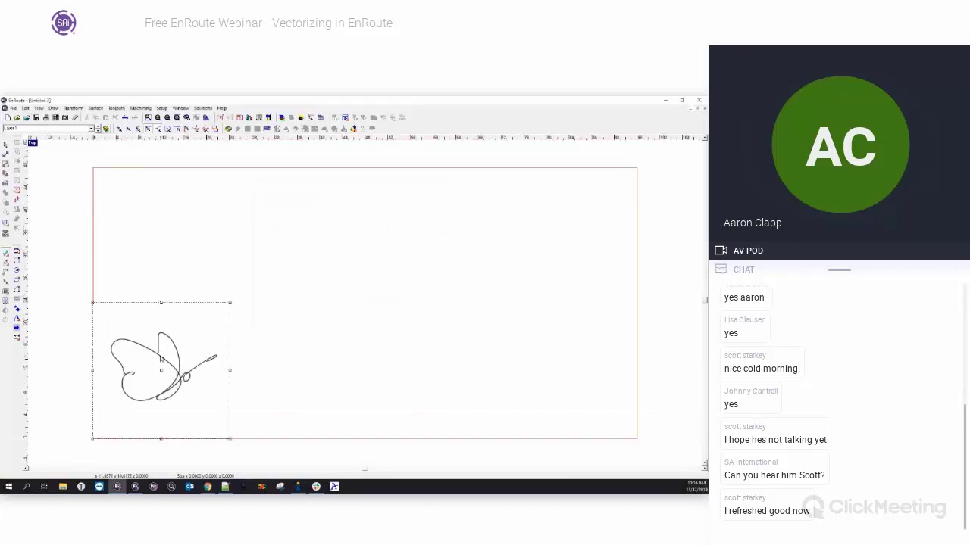
{"action": "left_click_drag", "start_coordinate": [162, 371], "coordinate": [165, 243]}
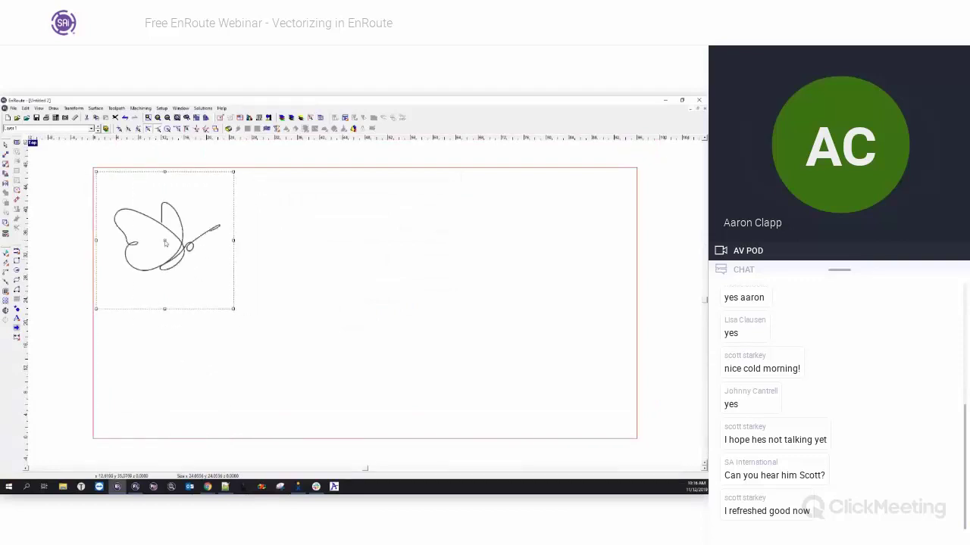
- Vectorize the butterfly bitmap with Enhanced corners and move the bitmap right to the plate's upper middle
{"action": "left_click", "coordinate": [6, 310]}
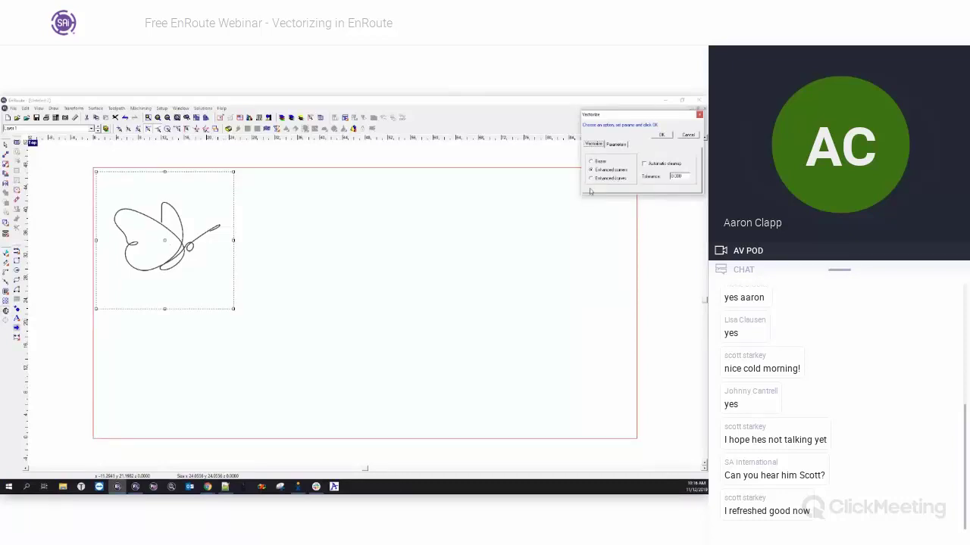
{"action": "left_click", "coordinate": [664, 135]}
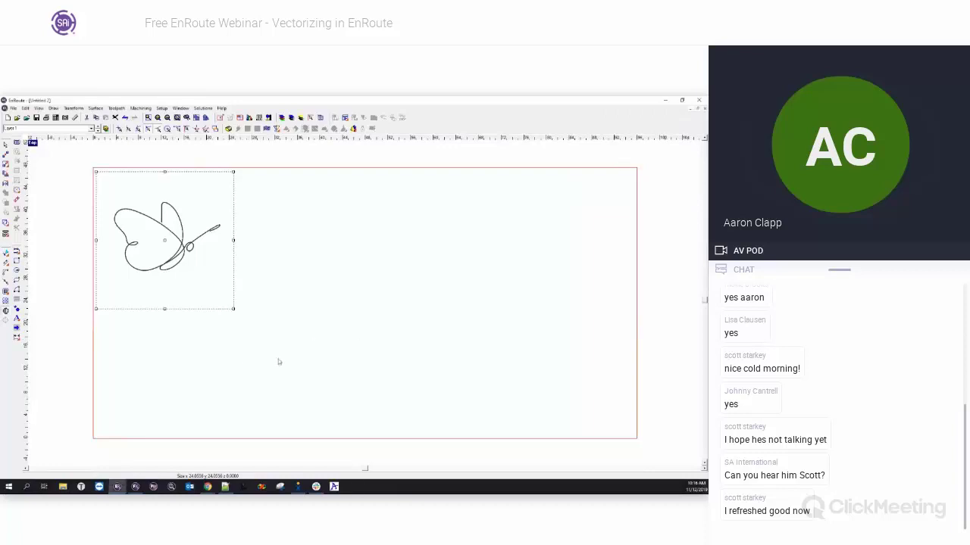
{"action": "left_click_drag", "start_coordinate": [165, 243], "coordinate": [361, 245]}
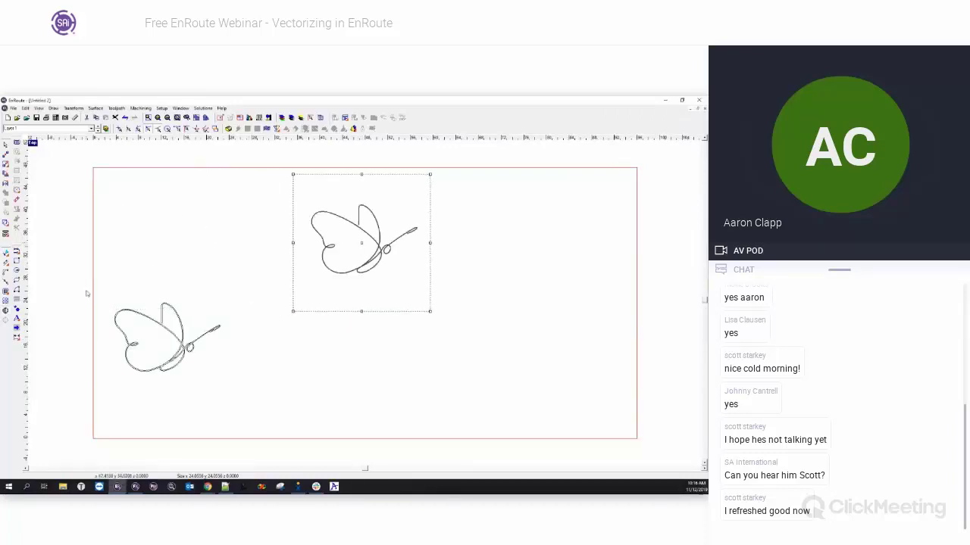
- Select the butterfly trace, inspect its contour points in point editing, and leave point editing
{"action": "left_click_drag", "start_coordinate": [94, 284], "coordinate": [218, 371]}
{"action": "right_click", "coordinate": [176, 336]}
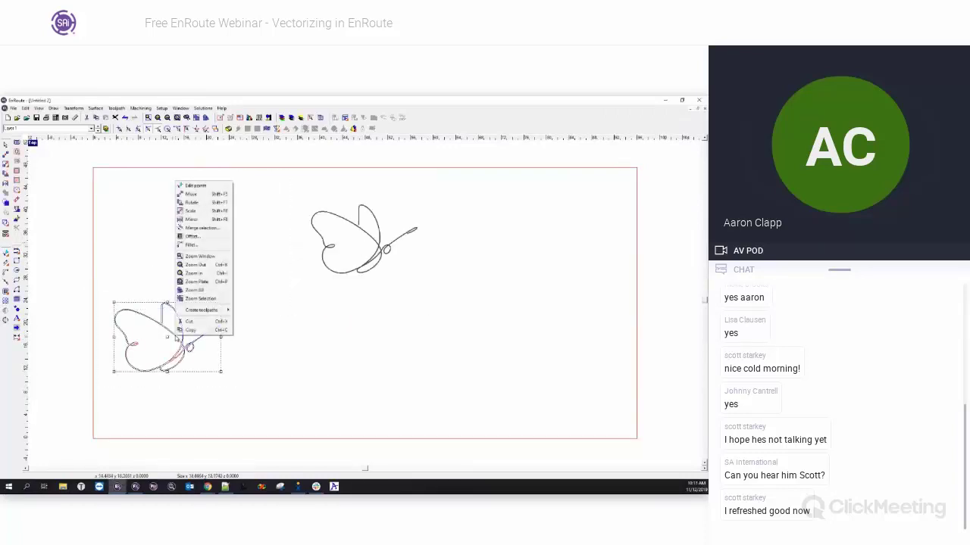
{"action": "left_click", "coordinate": [198, 187]}
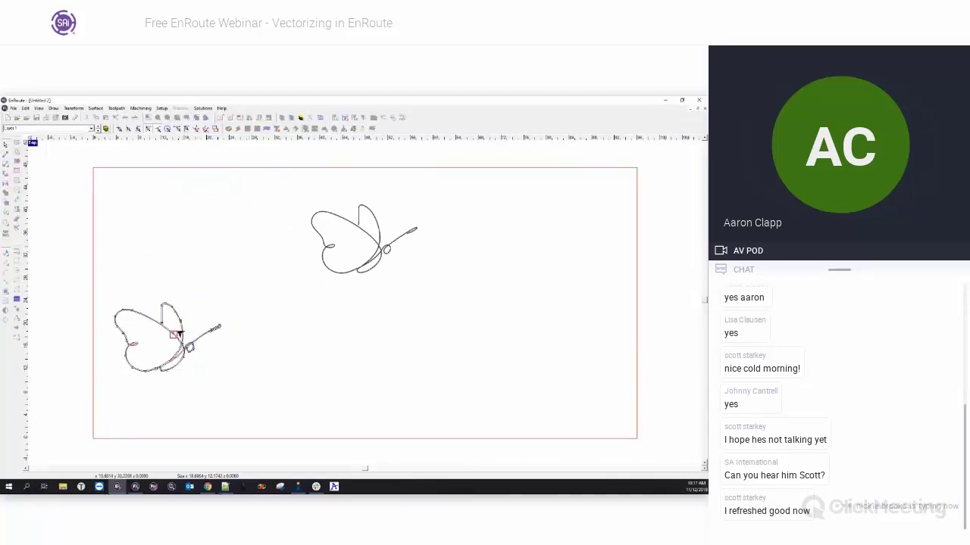
{"action": "left_click", "coordinate": [163, 327]}
{"action": "right_click", "coordinate": [247, 303]}
{"action": "left_click", "coordinate": [269, 308]}
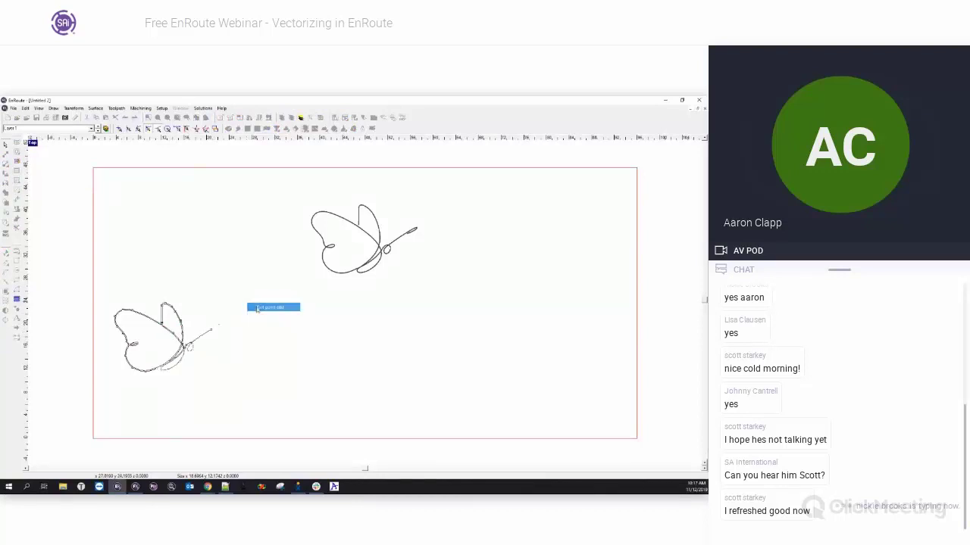
- Delete the butterfly trace at the plate's lower-left area and vectorize the butterfly bitmap again with Bezier
{"action": "left_click_drag", "start_coordinate": [90, 294], "coordinate": [254, 391]}
{"action": "key", "text": "Delete"}
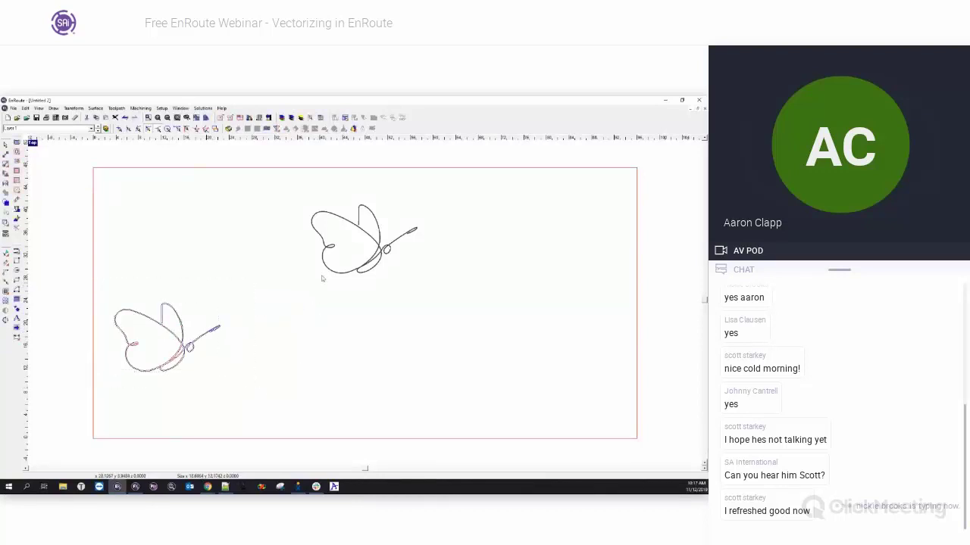
{"action": "left_click", "coordinate": [330, 283]}
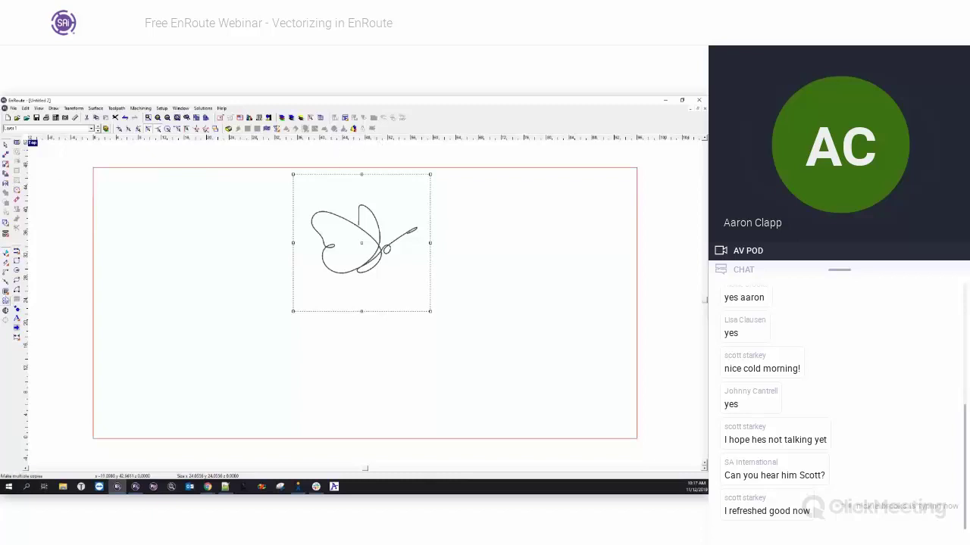
{"action": "left_click", "coordinate": [6, 311]}
{"action": "left_click", "coordinate": [661, 134]}
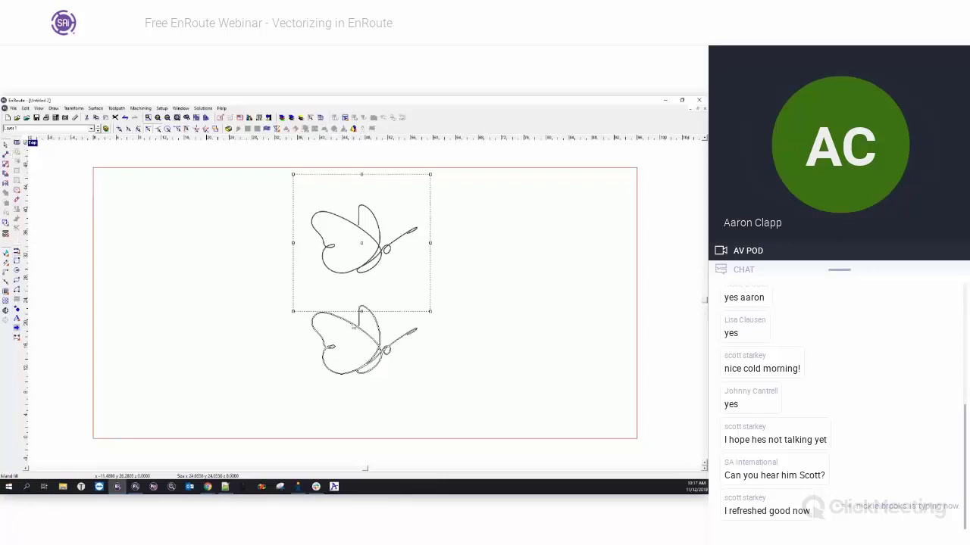
- Open the new butterfly trace in point editing and examine the points along its wing and antenna contours
{"action": "left_click", "coordinate": [353, 324]}
{"action": "right_click", "coordinate": [352, 324]}
{"action": "left_click", "coordinate": [357, 327]}
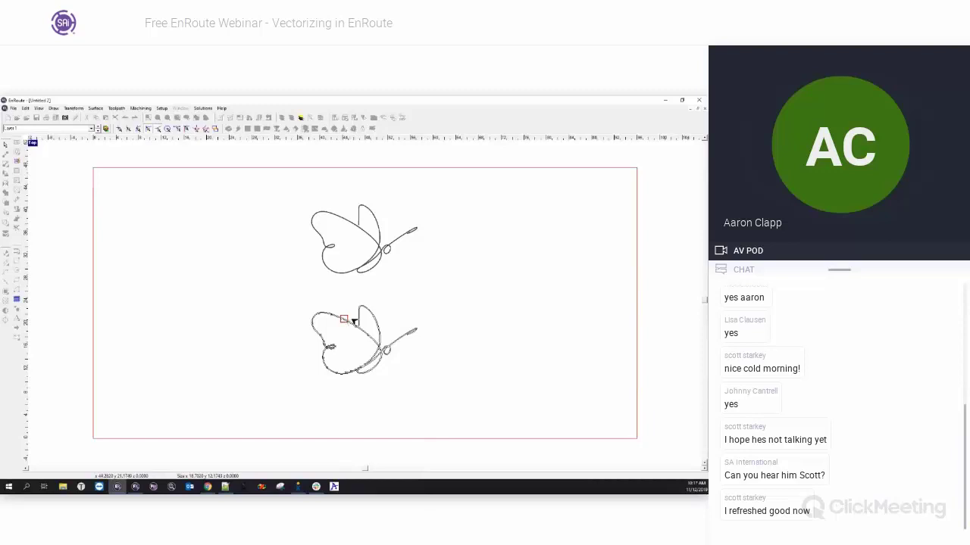
{"action": "left_click", "coordinate": [366, 309]}
{"action": "scroll", "coordinate": [417, 334], "scroll_direction": "up", "scroll_amount": 3}
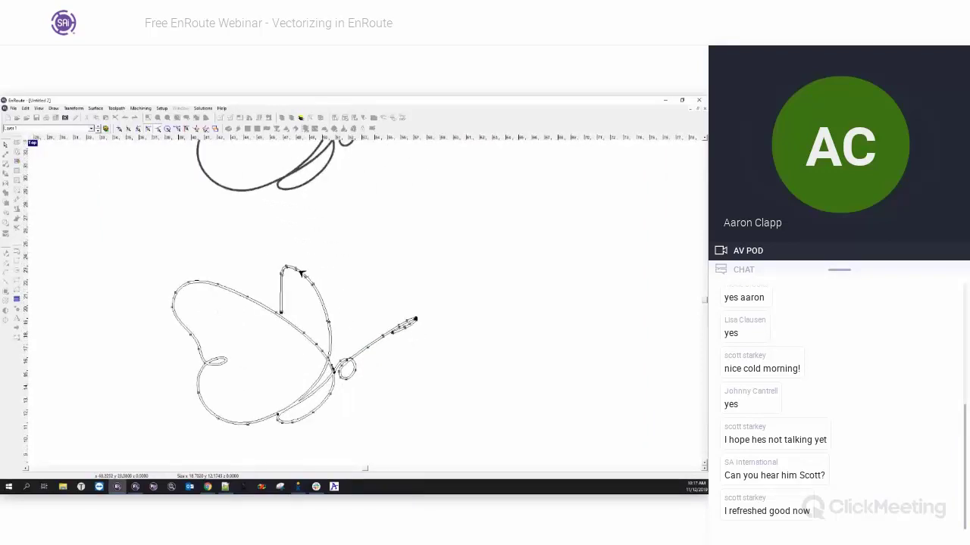
{"action": "scroll", "coordinate": [303, 274], "scroll_direction": "up", "scroll_amount": 1}
{"action": "scroll", "coordinate": [310, 271], "scroll_direction": "up", "scroll_amount": 1}
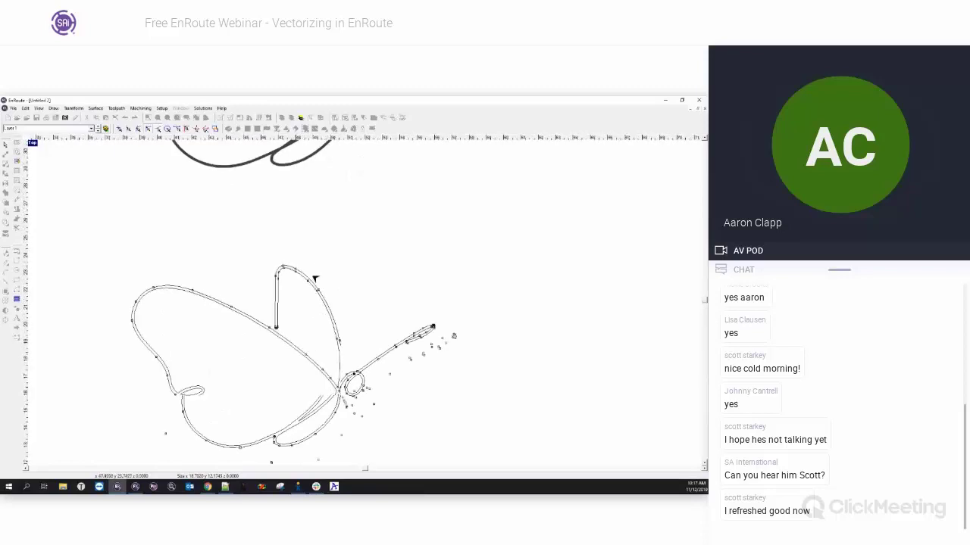
{"action": "scroll", "coordinate": [315, 279], "scroll_direction": "up", "scroll_amount": 1}
{"action": "scroll", "coordinate": [382, 308], "scroll_direction": "down", "scroll_amount": 1}
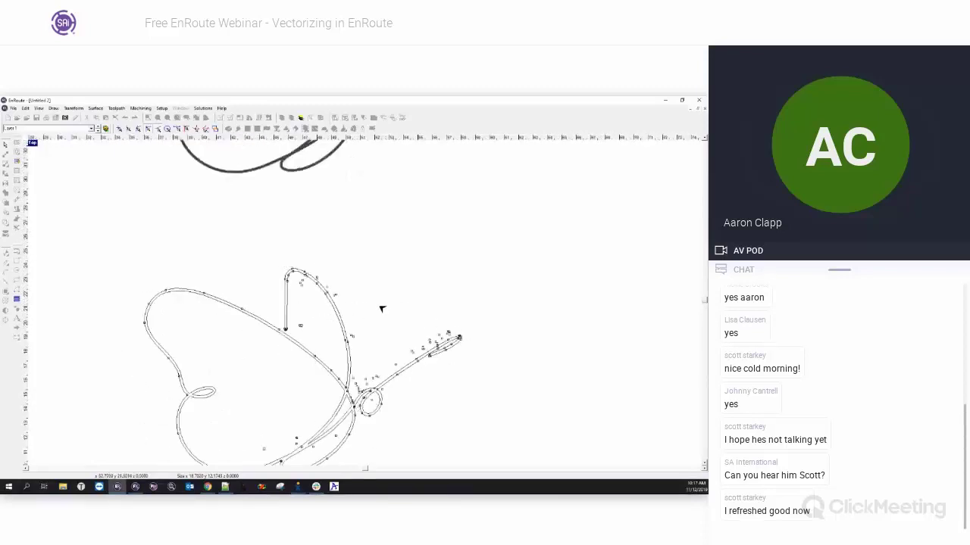
{"action": "scroll", "coordinate": [379, 308], "scroll_direction": "down", "scroll_amount": 3}
{"action": "right_click", "coordinate": [256, 282]}
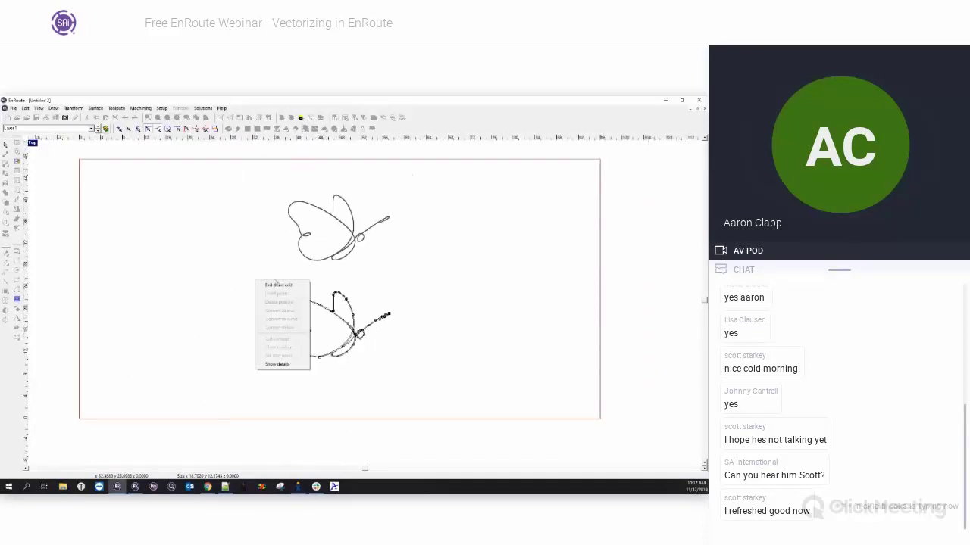
{"action": "left_click", "coordinate": [217, 246]}
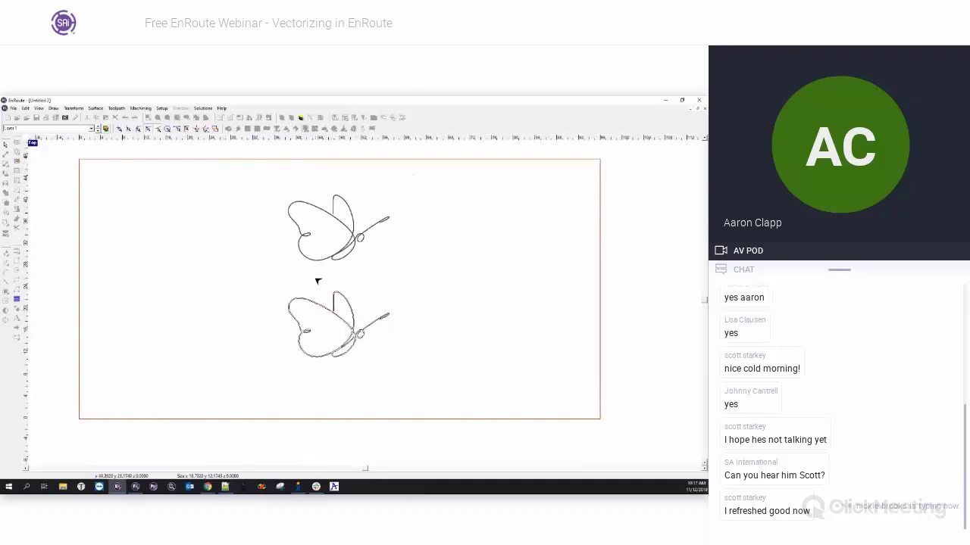
- Display the points of the trace's outer contour once more for inspection and leave point editing
{"action": "scroll", "coordinate": [371, 322], "scroll_direction": "up", "scroll_amount": 2}
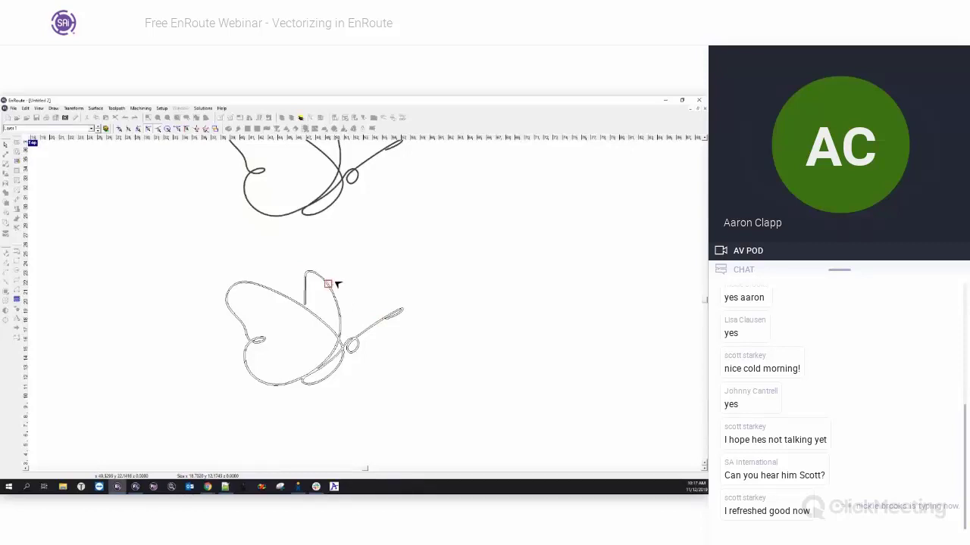
{"action": "scroll", "coordinate": [338, 284], "scroll_direction": "up", "scroll_amount": 4}
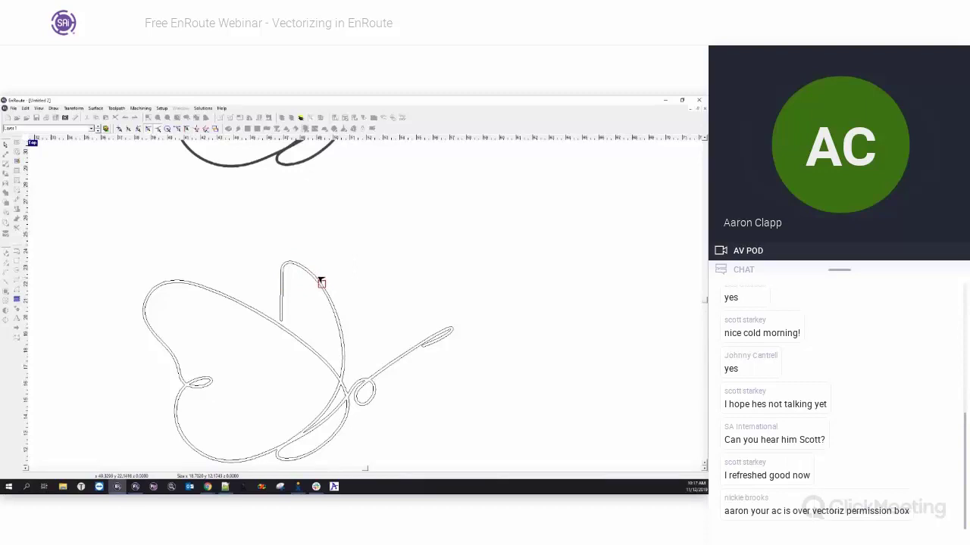
{"action": "left_click", "coordinate": [321, 282]}
{"action": "right_click", "coordinate": [261, 255]}
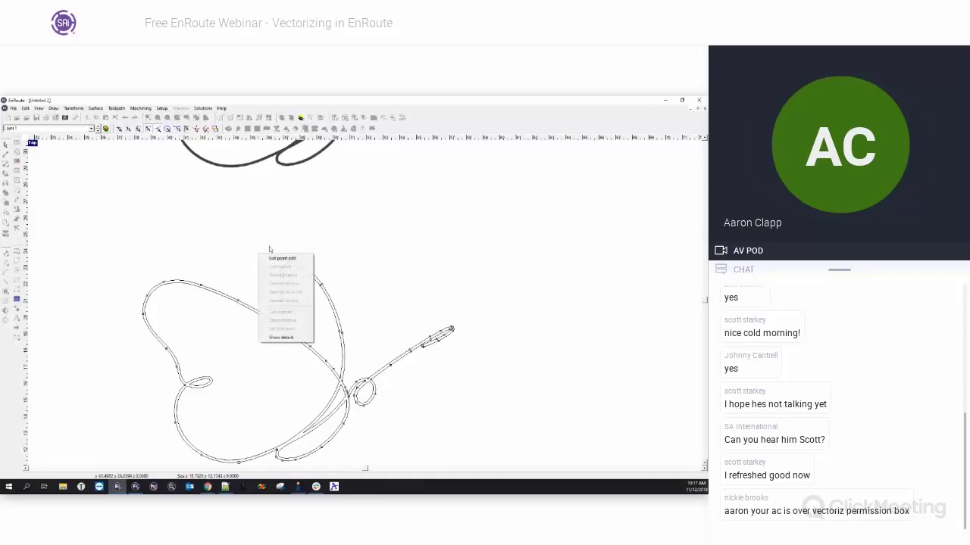
{"action": "left_click", "coordinate": [274, 259]}
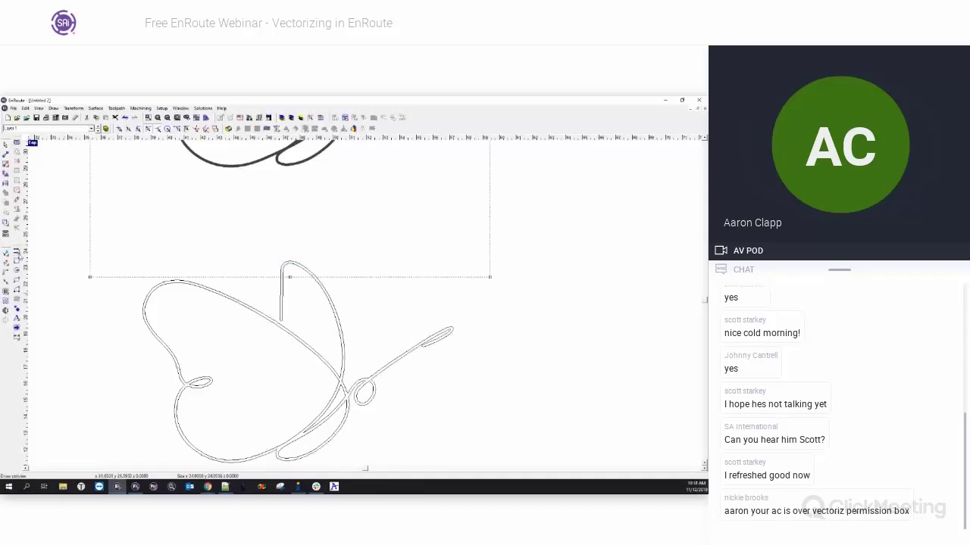
- Vectorize the butterfly bitmap with Bezier, Automatic cleanup enabled and a tolerance of 0.002
{"action": "left_click", "coordinate": [7, 306]}
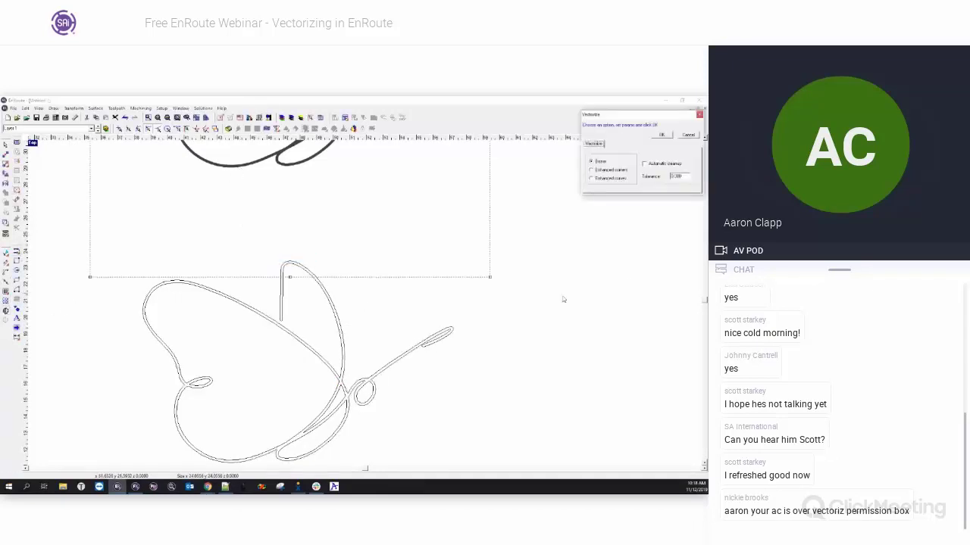
{"action": "left_click", "coordinate": [645, 165]}
{"action": "key", "text": "Tab"}
{"action": "key", "text": "BackSpace"}
{"action": "type", "text": ".002"}
{"action": "double_click", "coordinate": [681, 176]}
{"action": "left_click", "coordinate": [680, 177]}
{"action": "left_click", "coordinate": [679, 177]}
{"action": "left_click", "coordinate": [661, 135]}
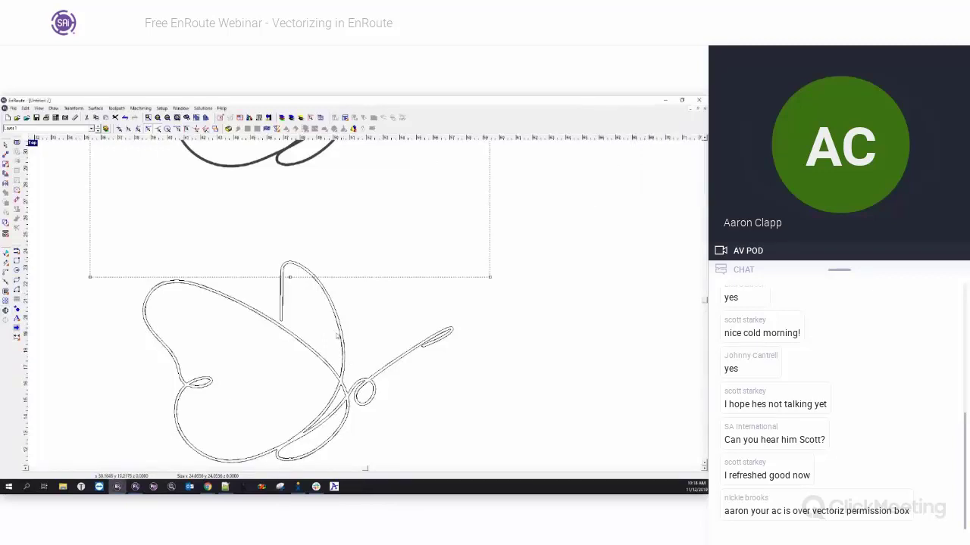
- Delete all the overlapping butterfly traces below the bitmap
{"action": "scroll", "coordinate": [374, 354], "scroll_direction": "down", "scroll_amount": 1}
{"action": "scroll", "coordinate": [374, 353], "scroll_direction": "down", "scroll_amount": 1}
{"action": "left_click_drag", "start_coordinate": [156, 281], "coordinate": [474, 446]}
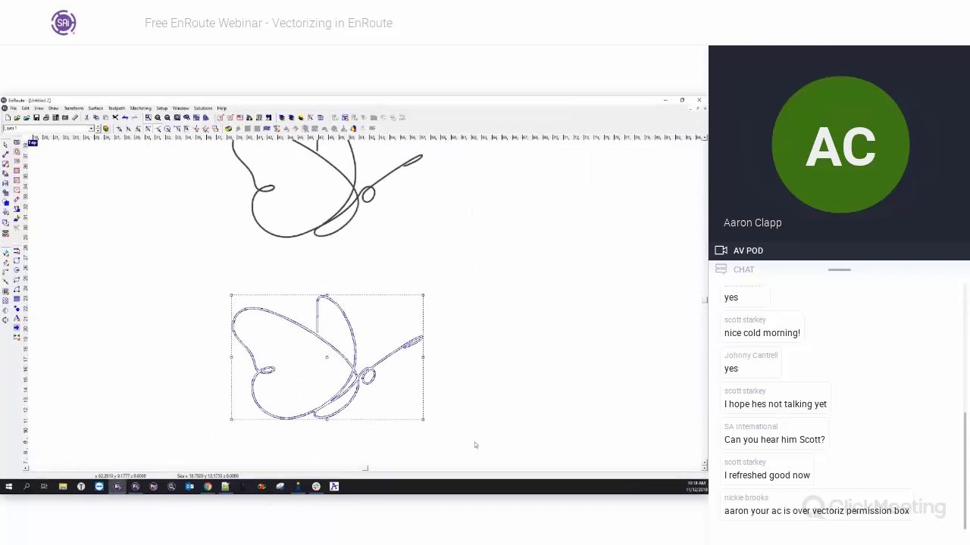
{"action": "left_click", "coordinate": [472, 434]}
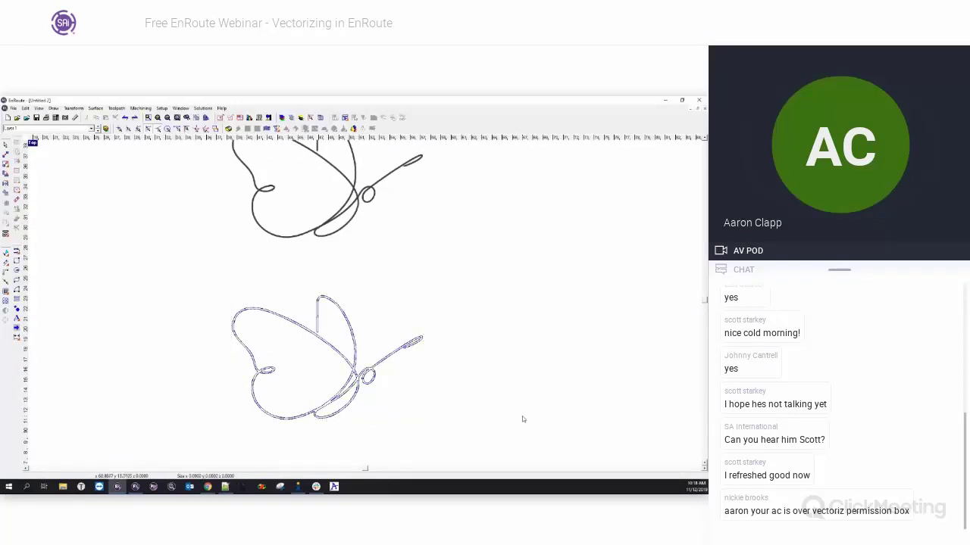
{"action": "key", "text": "Tab"}
{"action": "left_click", "coordinate": [483, 416]}
{"action": "left_click_drag", "start_coordinate": [194, 280], "coordinate": [481, 444]}
{"action": "key", "text": "Delete"}
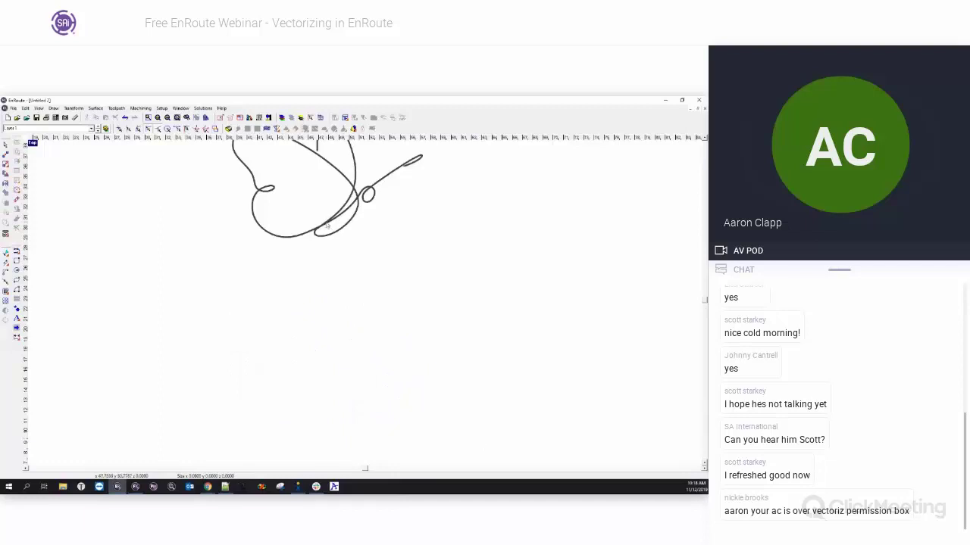
- Vectorize the butterfly bitmap again, keeping Bezier, Automatic cleanup and the 0.002 tolerance
{"action": "left_click", "coordinate": [327, 244]}
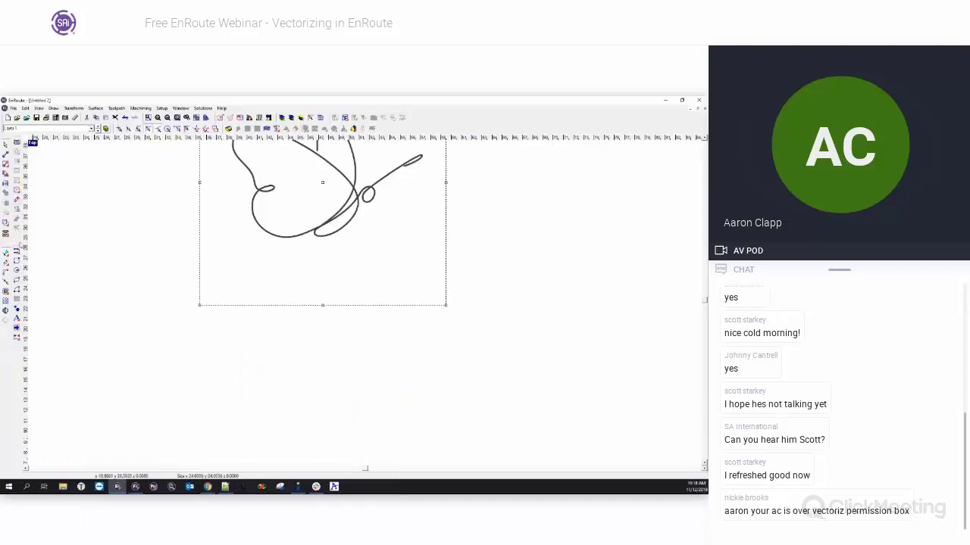
{"action": "left_click", "coordinate": [8, 313]}
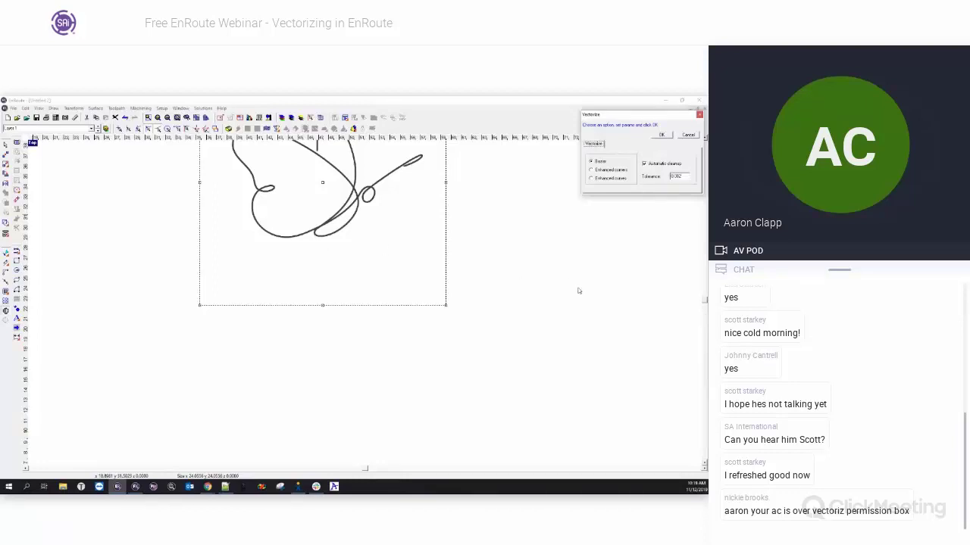
{"action": "left_click", "coordinate": [662, 136]}
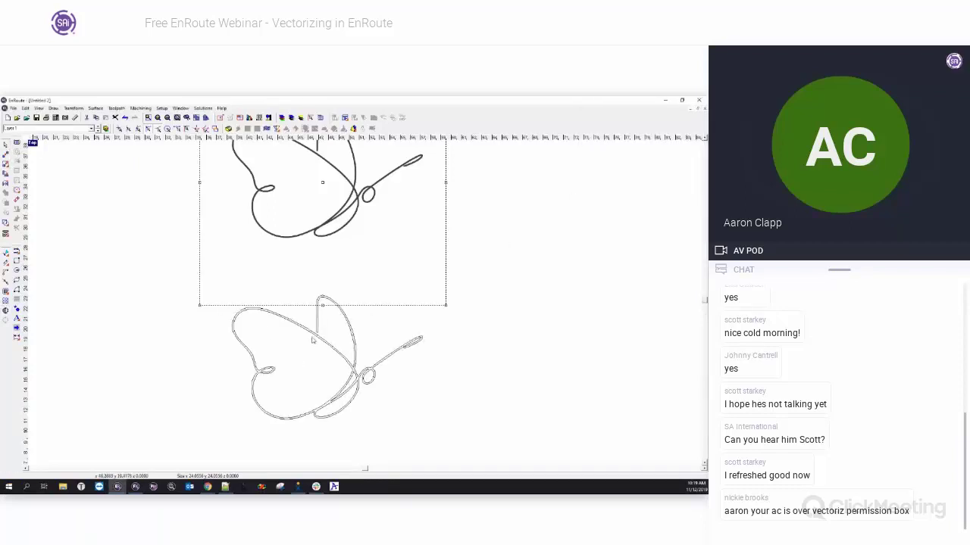
- Inspect the point density of the cleaned-up butterfly trace in point editing, leave point editing and clear the selection
{"action": "left_click", "coordinate": [317, 328]}
{"action": "right_click", "coordinate": [316, 328]}
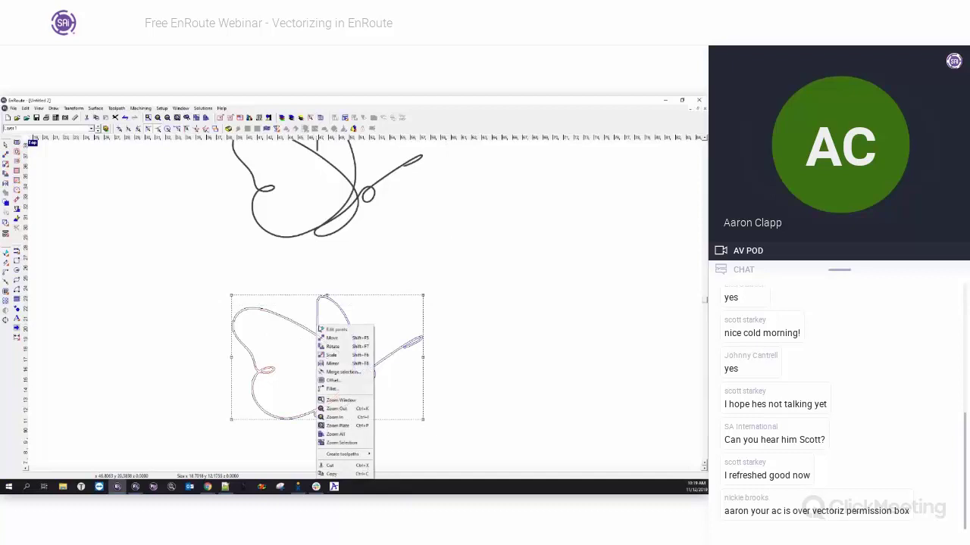
{"action": "left_click", "coordinate": [334, 331]}
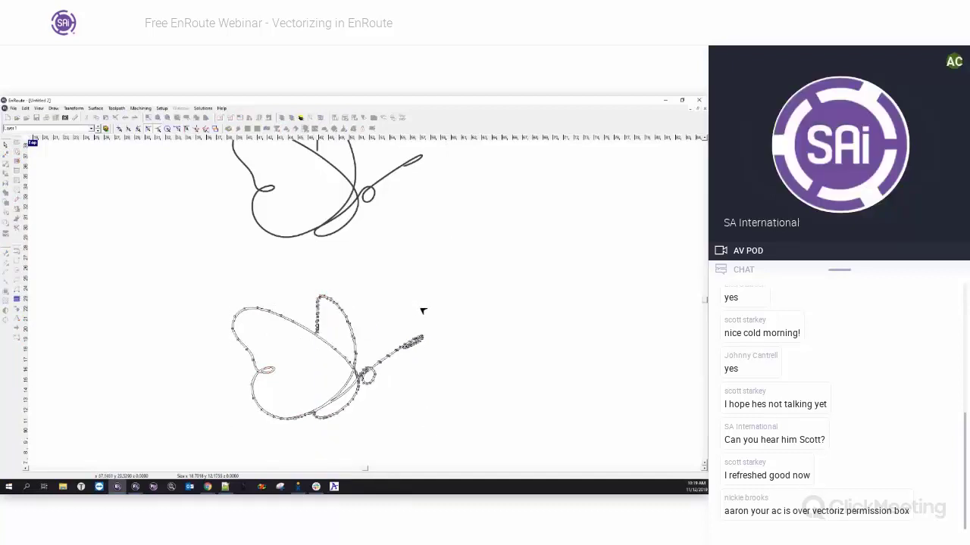
{"action": "right_click", "coordinate": [365, 313]}
{"action": "left_click", "coordinate": [387, 317]}
{"action": "left_click", "coordinate": [381, 278]}
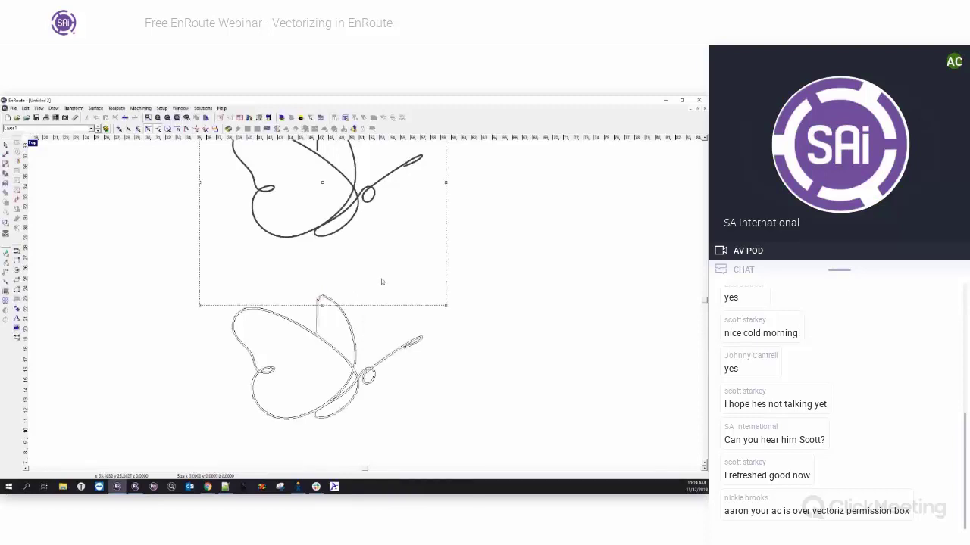
{"action": "left_click", "coordinate": [157, 299]}
{"action": "scroll", "coordinate": [209, 171], "scroll_direction": "down", "scroll_amount": 1}
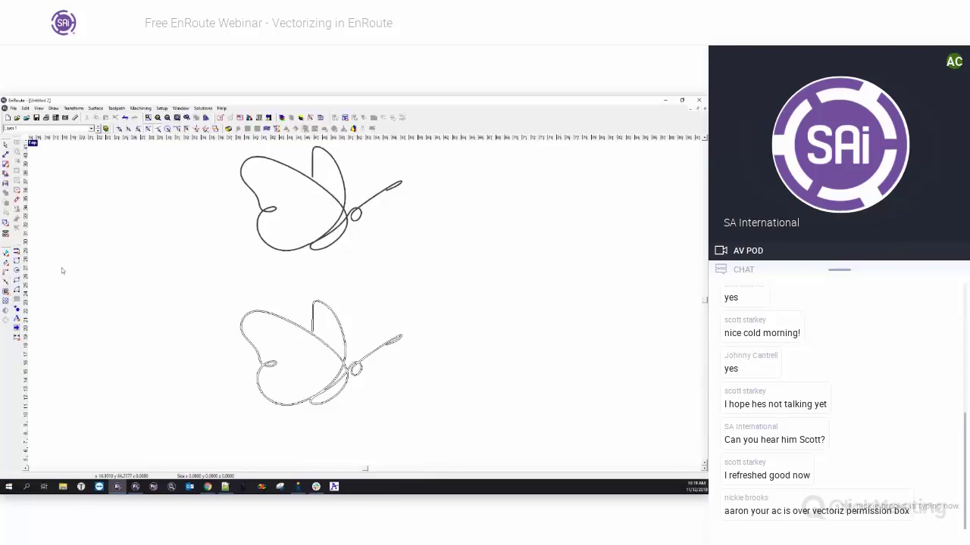
- Turn off Automatic cleanup in the butterfly bitmap's Vectorize options and close them without tracing
{"action": "left_click", "coordinate": [259, 315]}
{"action": "left_click", "coordinate": [258, 254]}
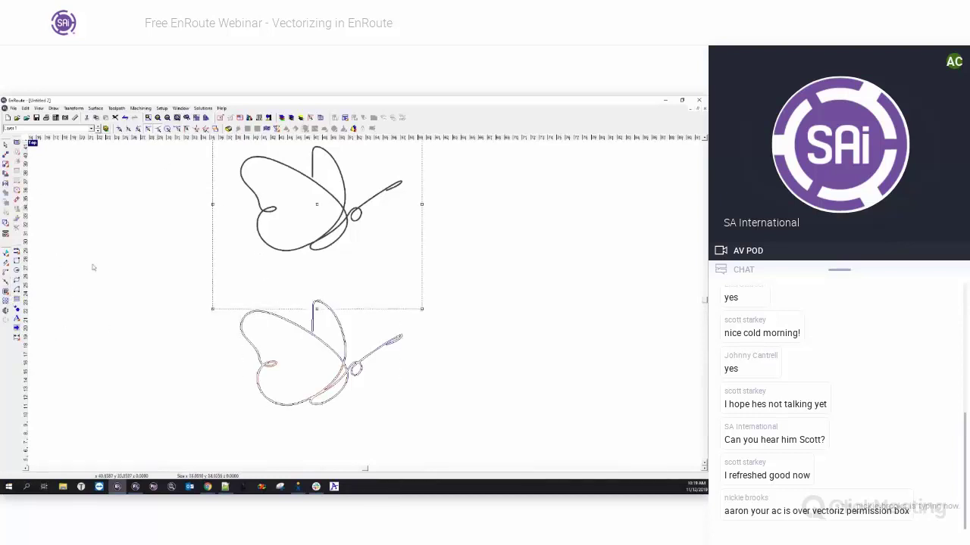
{"action": "left_click", "coordinate": [6, 312]}
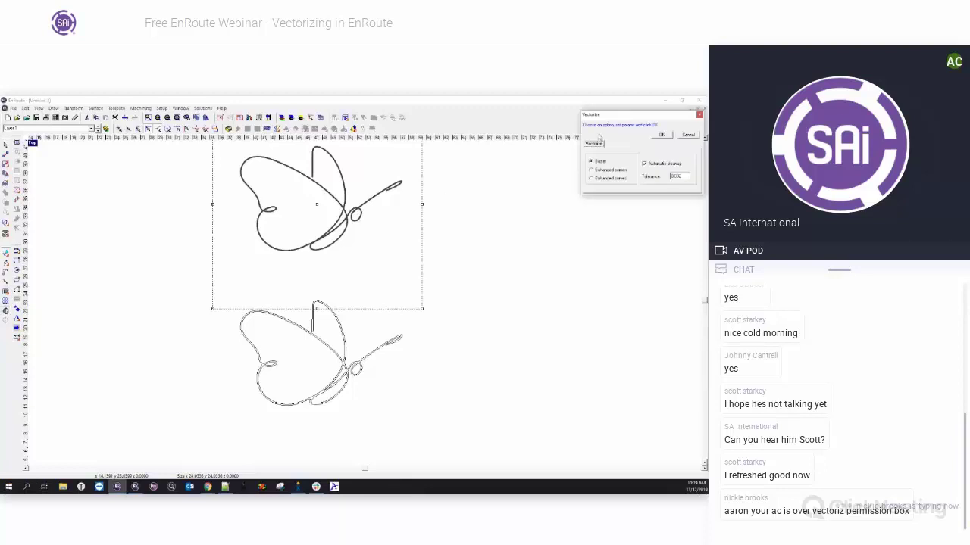
{"action": "left_click_drag", "start_coordinate": [628, 115], "coordinate": [498, 224]}
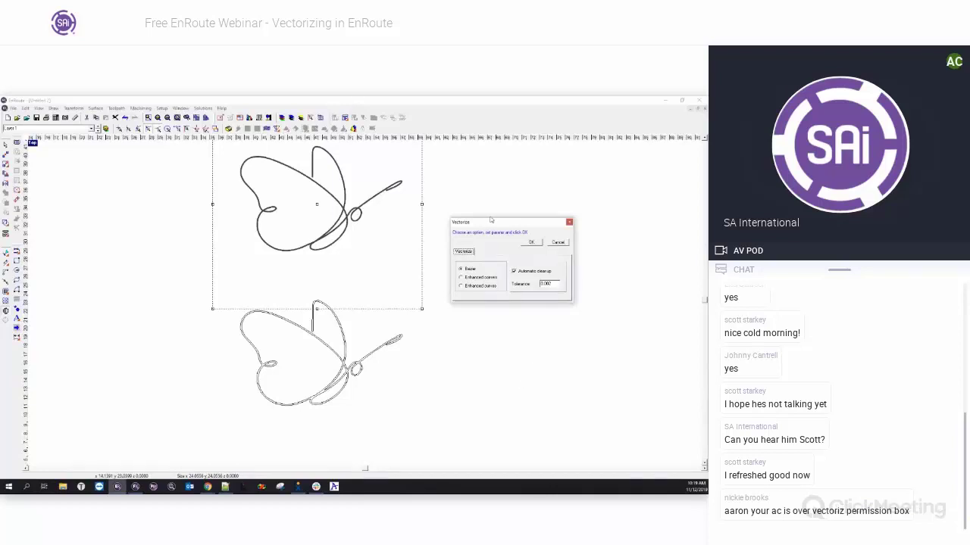
{"action": "left_click_drag", "start_coordinate": [493, 224], "coordinate": [471, 234]}
{"action": "double_click", "coordinate": [527, 294]}
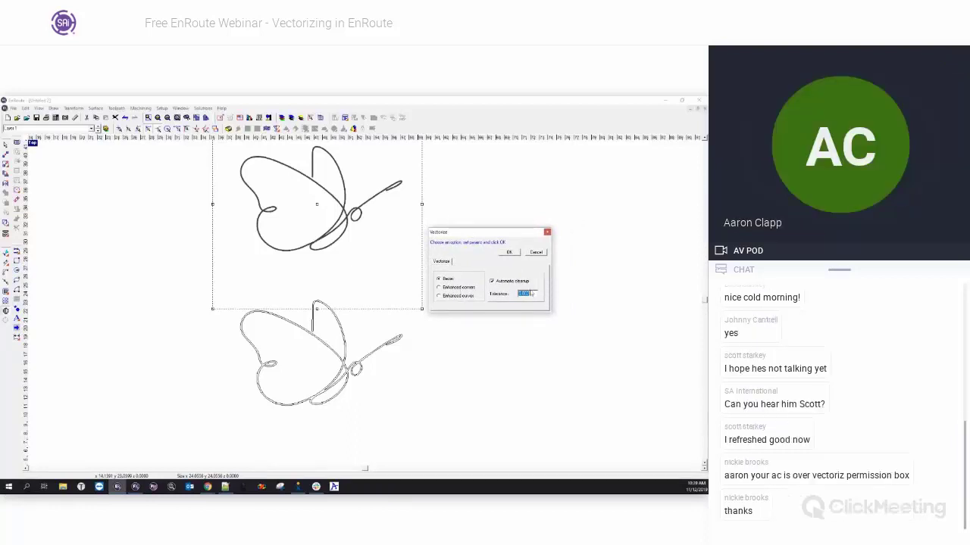
{"action": "left_click", "coordinate": [514, 281]}
{"action": "left_click", "coordinate": [547, 232]}
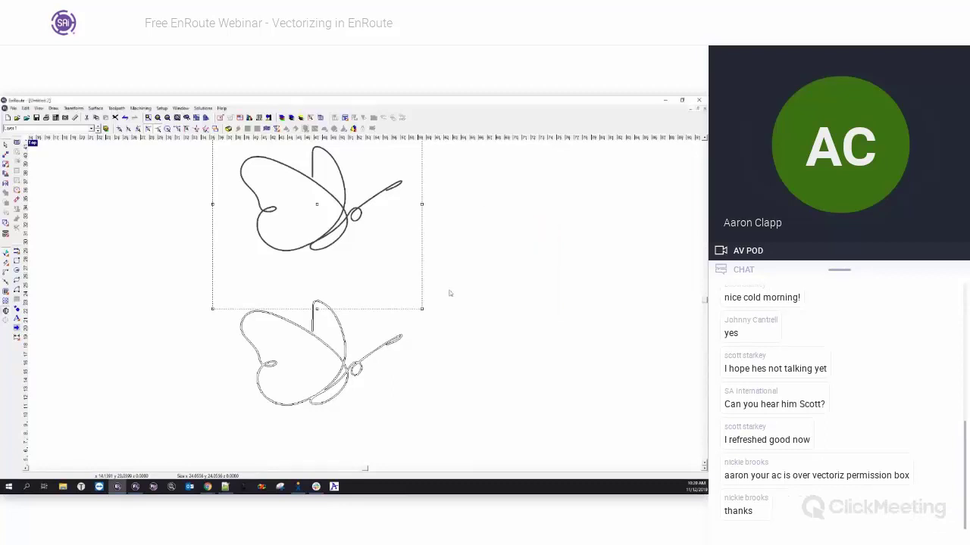
- Move the butterfly trace to the left and the butterfly bitmap to the right to make room between them
{"action": "left_click_drag", "start_coordinate": [189, 289], "coordinate": [385, 413]}
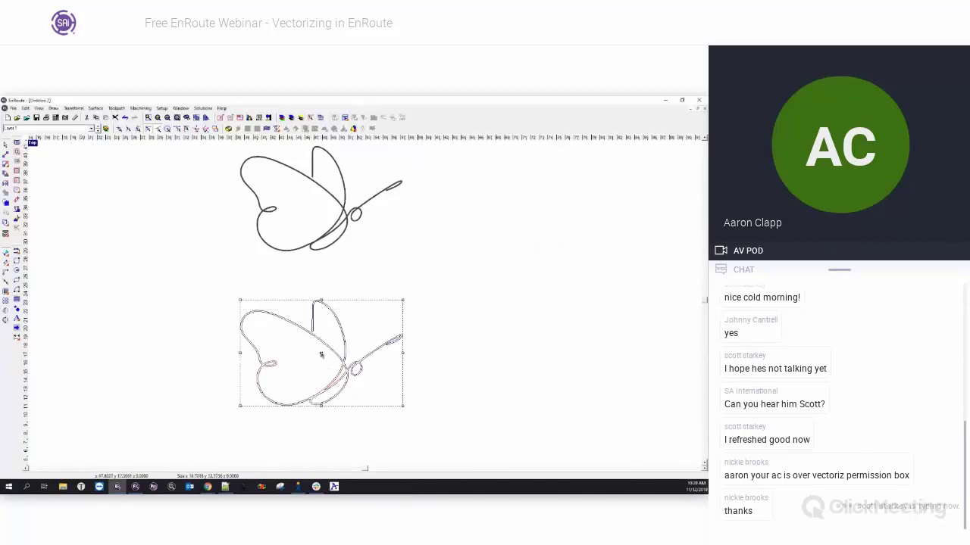
{"action": "left_click_drag", "start_coordinate": [321, 353], "coordinate": [170, 354]}
{"action": "left_click", "coordinate": [348, 222]}
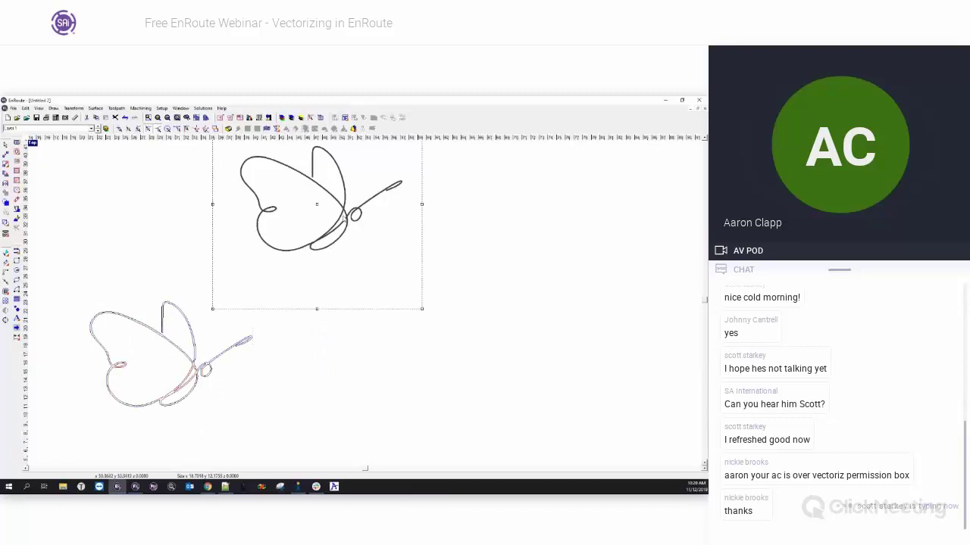
{"action": "left_click_drag", "start_coordinate": [318, 207], "coordinate": [388, 214]}
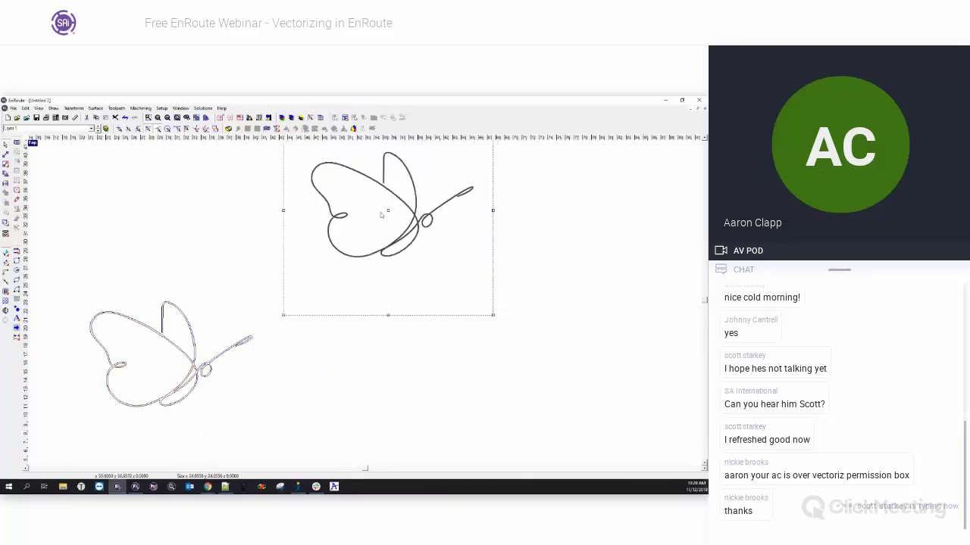
- Vectorize the butterfly bitmap using Bezier, Automatic cleanup off and a tolerance of 0
{"action": "left_click", "coordinate": [6, 313]}
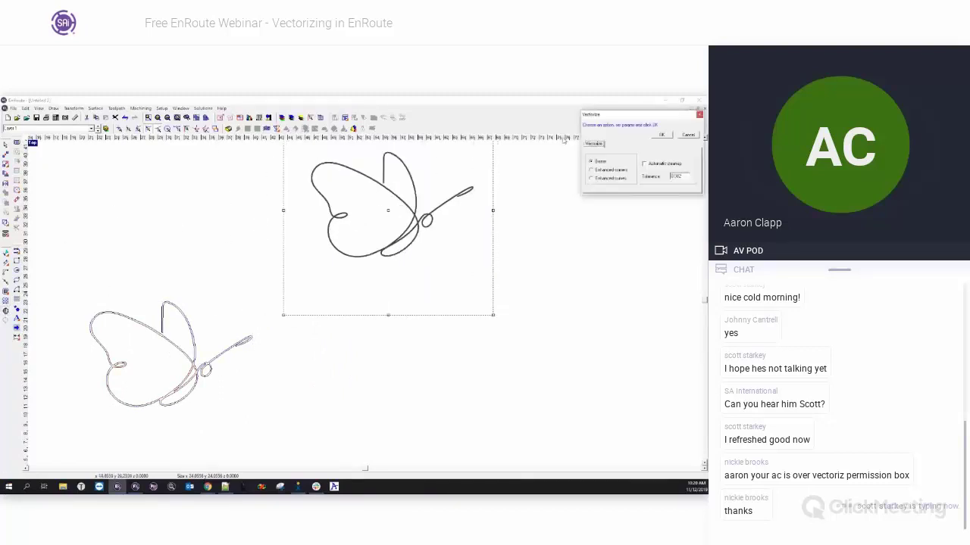
{"action": "left_click_drag", "start_coordinate": [629, 118], "coordinate": [520, 279]}
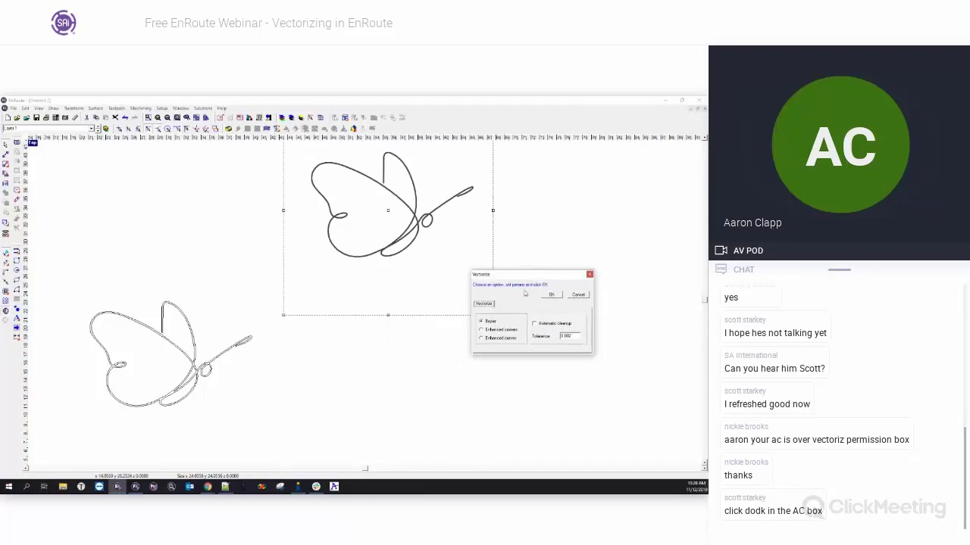
{"action": "left_click_drag", "start_coordinate": [531, 280], "coordinate": [456, 340]}
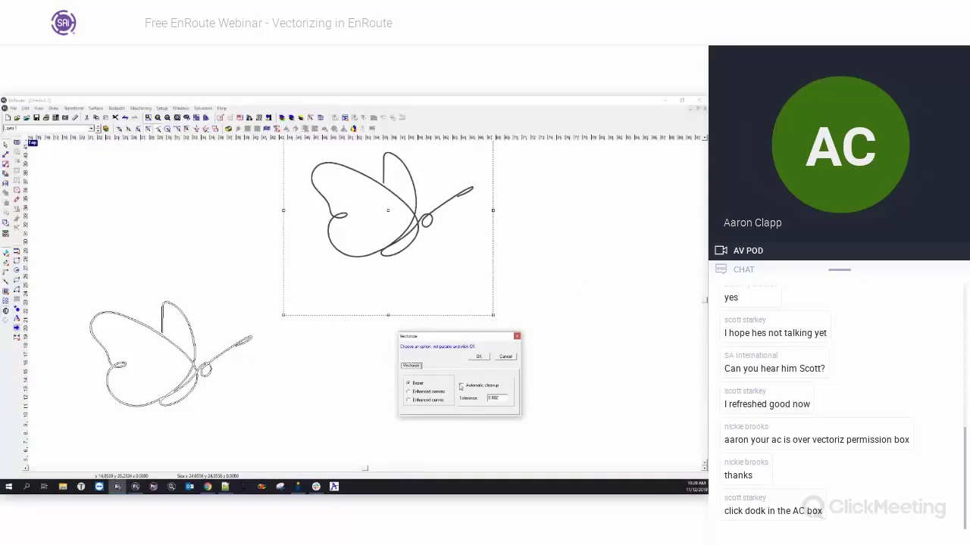
{"action": "left_click_drag", "start_coordinate": [500, 398], "coordinate": [462, 399]}
{"action": "type", "text": "0"}
{"action": "key", "text": "Tab"}
{"action": "left_click", "coordinate": [480, 357]}
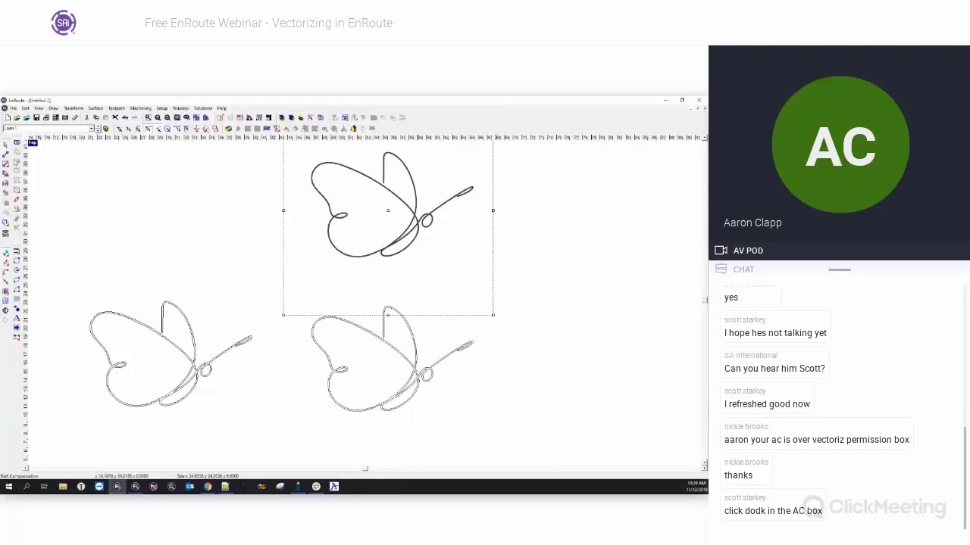
- Compare the contour points of the two butterfly traces in point editing, examining the upper wing closely, and leave point editing
{"action": "left_click", "coordinate": [6, 254]}
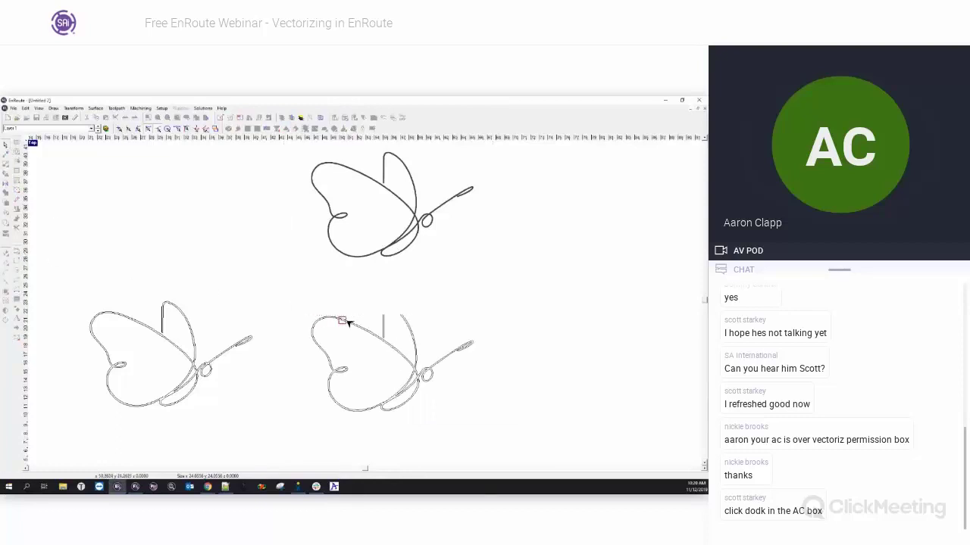
{"action": "left_click", "coordinate": [404, 318]}
{"action": "left_click", "coordinate": [190, 328]}
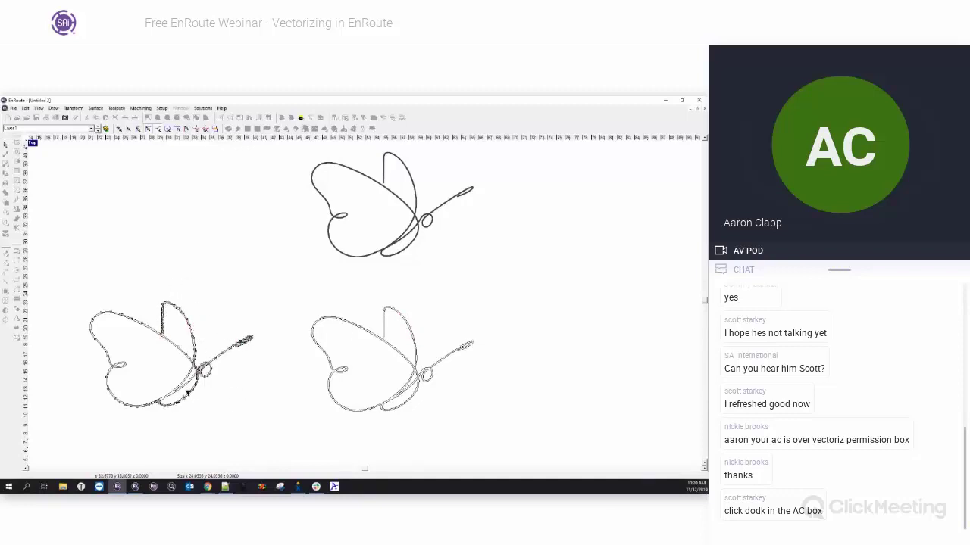
{"action": "scroll", "coordinate": [177, 312], "scroll_direction": "up", "scroll_amount": 2}
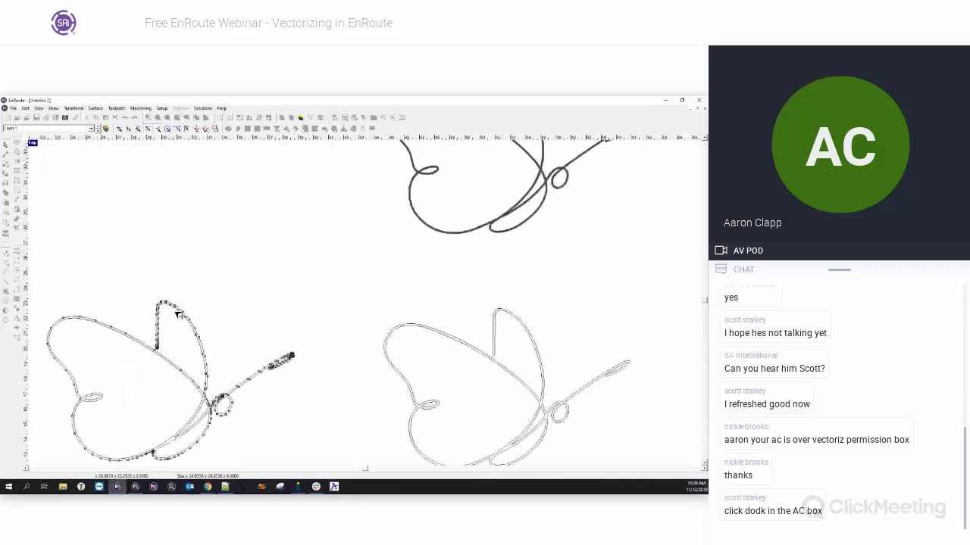
{"action": "scroll", "coordinate": [176, 313], "scroll_direction": "up", "scroll_amount": 4}
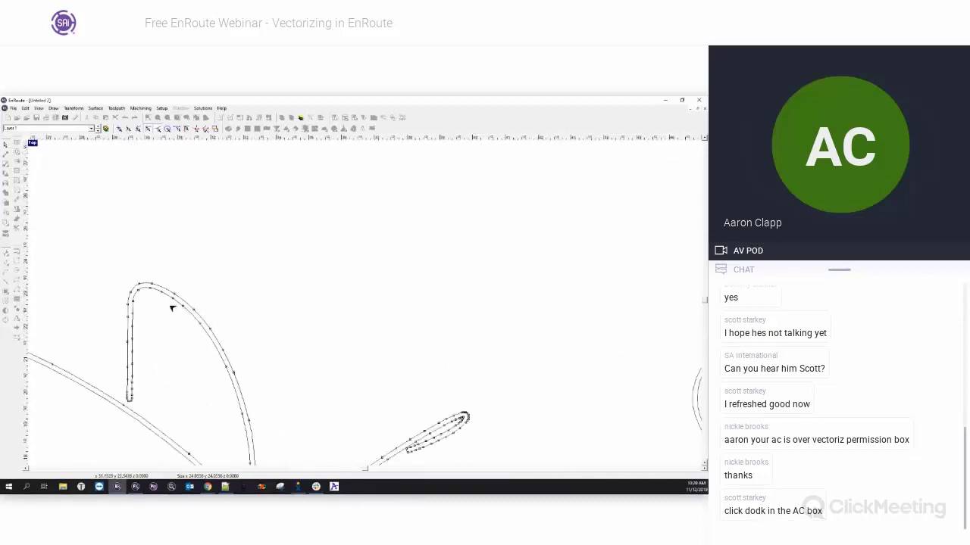
{"action": "scroll", "coordinate": [173, 307], "scroll_direction": "down", "scroll_amount": 6}
{"action": "right_click", "coordinate": [302, 320]}
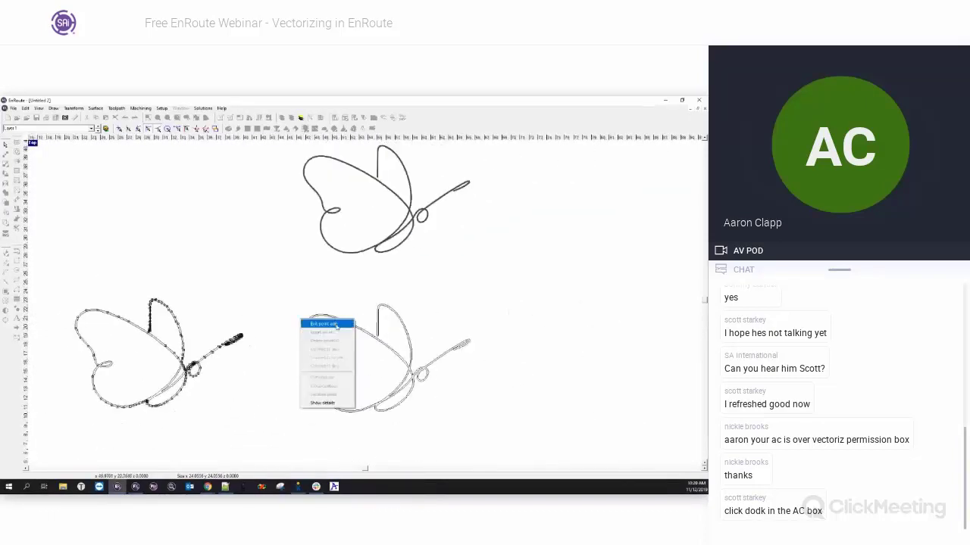
{"action": "left_click", "coordinate": [336, 324]}
- Delete both butterfly traces and the butterfly bitmap, leaving the plate empty
{"action": "left_click", "coordinate": [326, 317]}
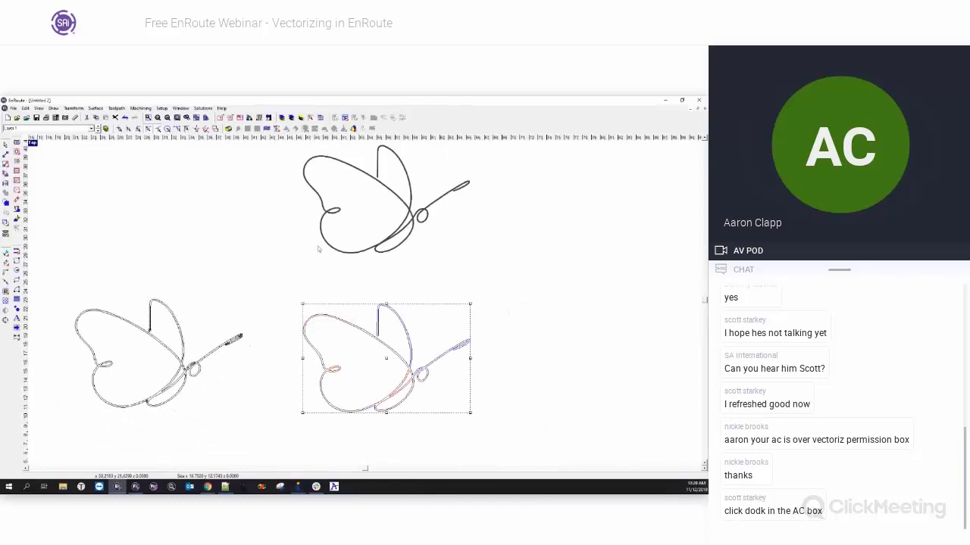
{"action": "scroll", "coordinate": [318, 248], "scroll_direction": "down", "scroll_amount": 3}
{"action": "left_click_drag", "start_coordinate": [151, 271], "coordinate": [426, 360]}
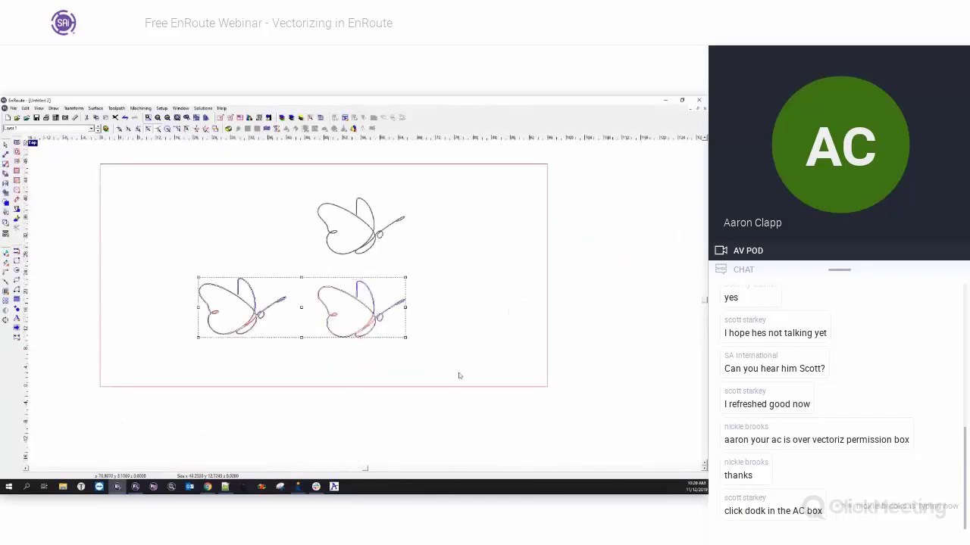
{"action": "key", "text": "Delete"}
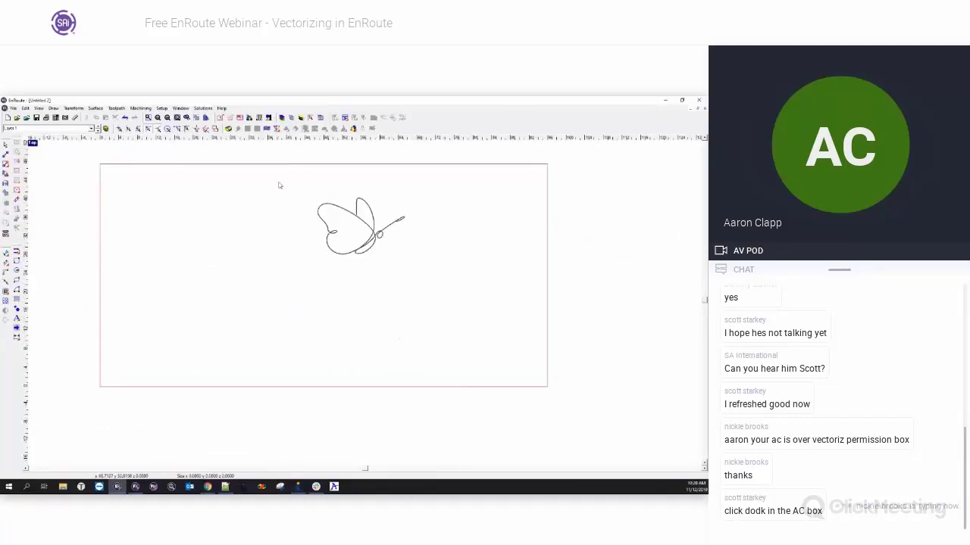
{"action": "left_click_drag", "start_coordinate": [279, 182], "coordinate": [425, 278]}
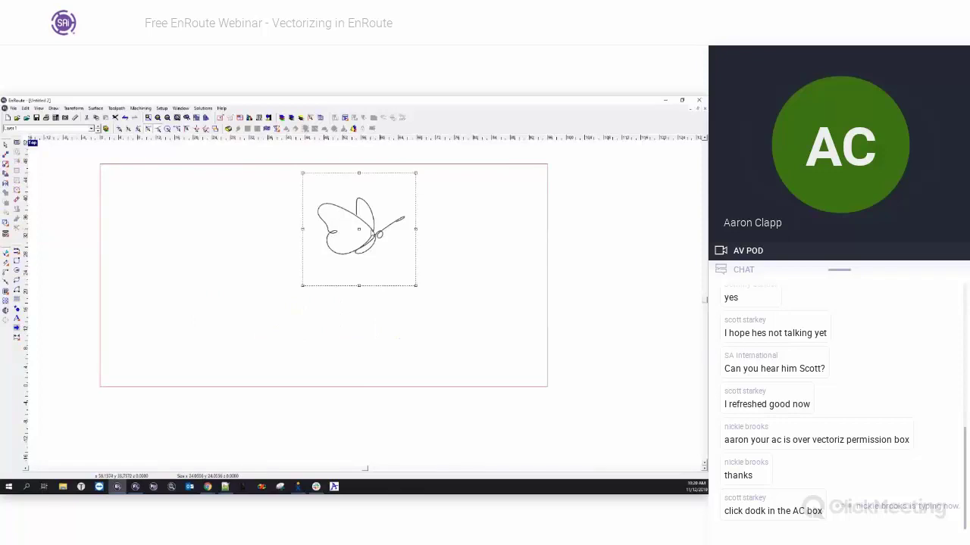
{"action": "key", "text": "Delete"}
- Import the bitmap strawberry.jpg from the Desktop into the drawing
{"action": "left_click", "coordinate": [14, 108]}
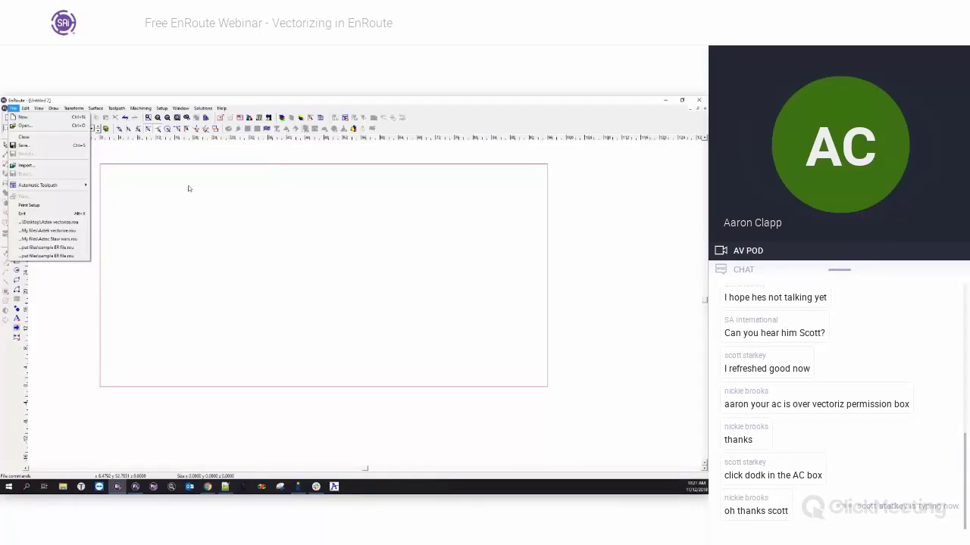
{"action": "left_click", "coordinate": [181, 249]}
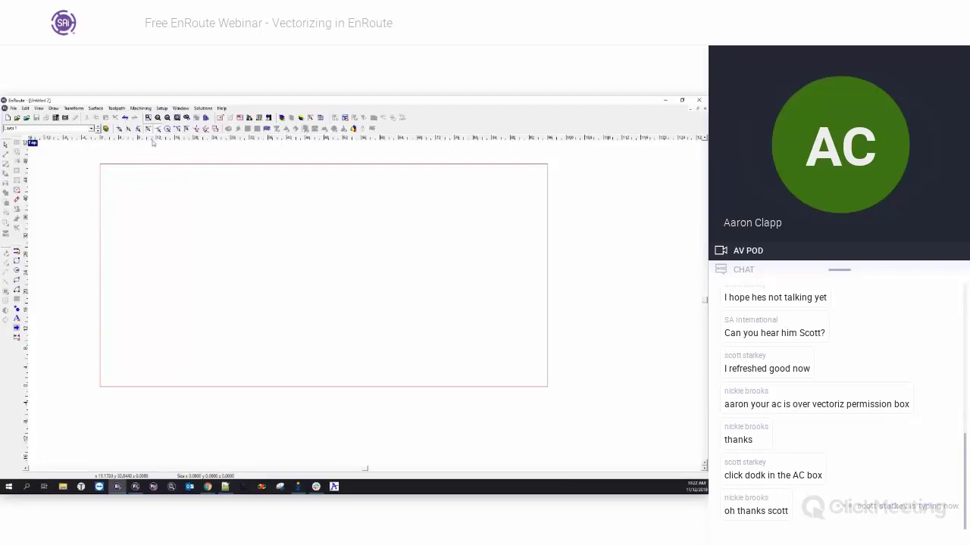
{"action": "left_click", "coordinate": [12, 109]}
{"action": "mouse_move", "coordinate": [26, 110]}
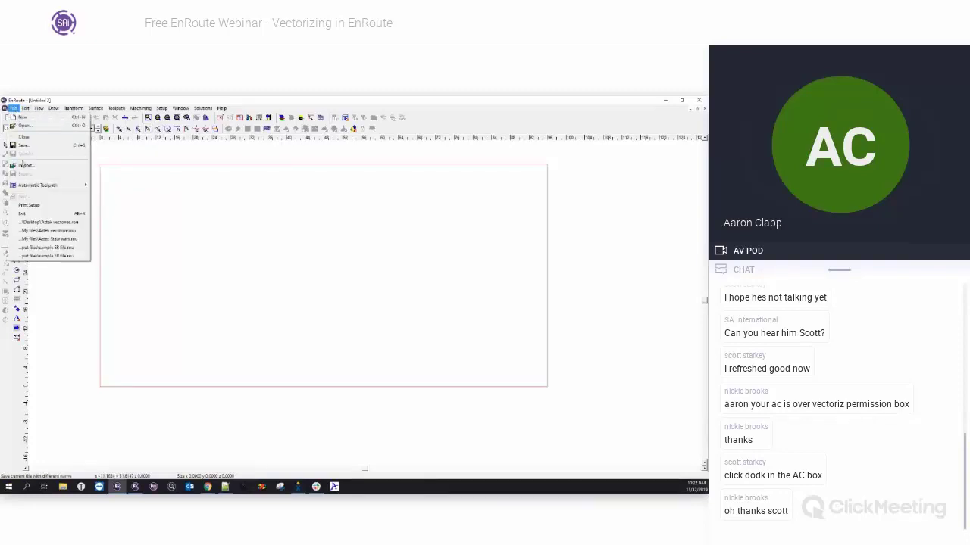
{"action": "left_click", "coordinate": [42, 167]}
{"action": "scroll", "coordinate": [349, 265], "scroll_direction": "down", "scroll_amount": 8}
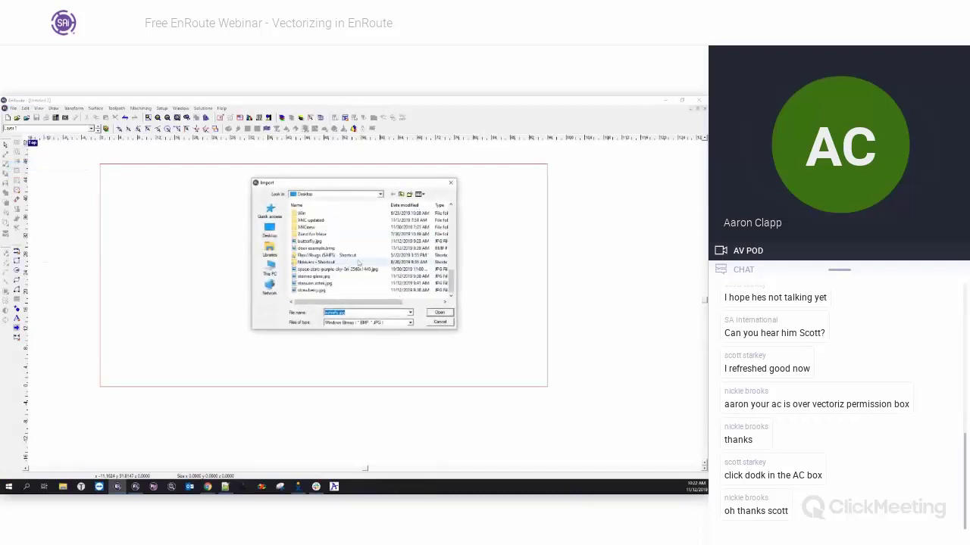
{"action": "left_click", "coordinate": [314, 290]}
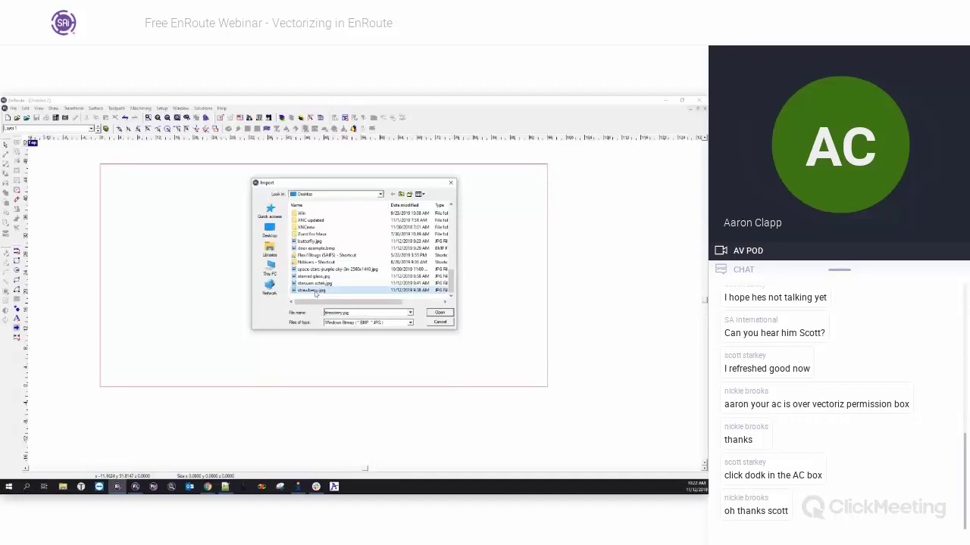
{"action": "left_click", "coordinate": [439, 314]}
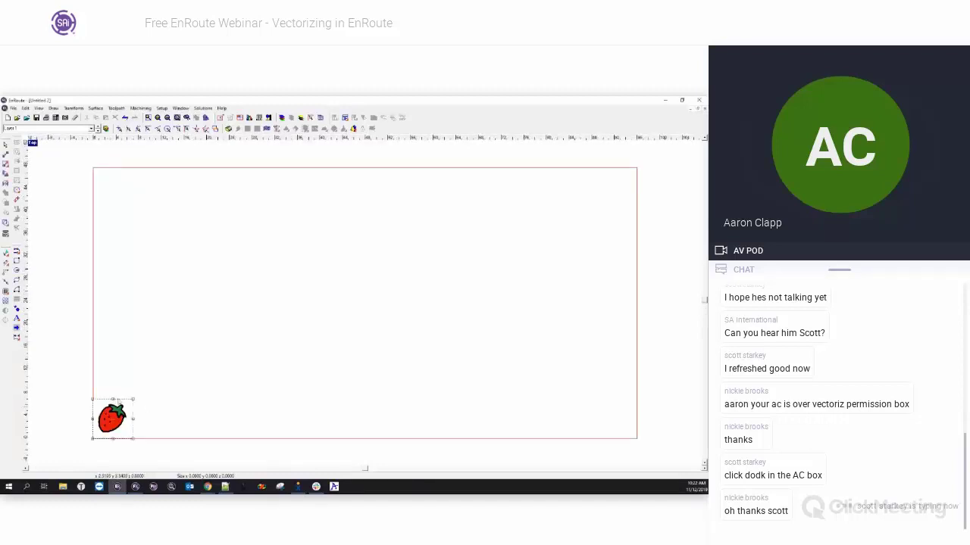
- Move the strawberry bitmap further inside the plate and vectorize it using Bezier, Automatic cleanup off and a tolerance of 0
{"action": "left_click_drag", "start_coordinate": [114, 418], "coordinate": [172, 309]}
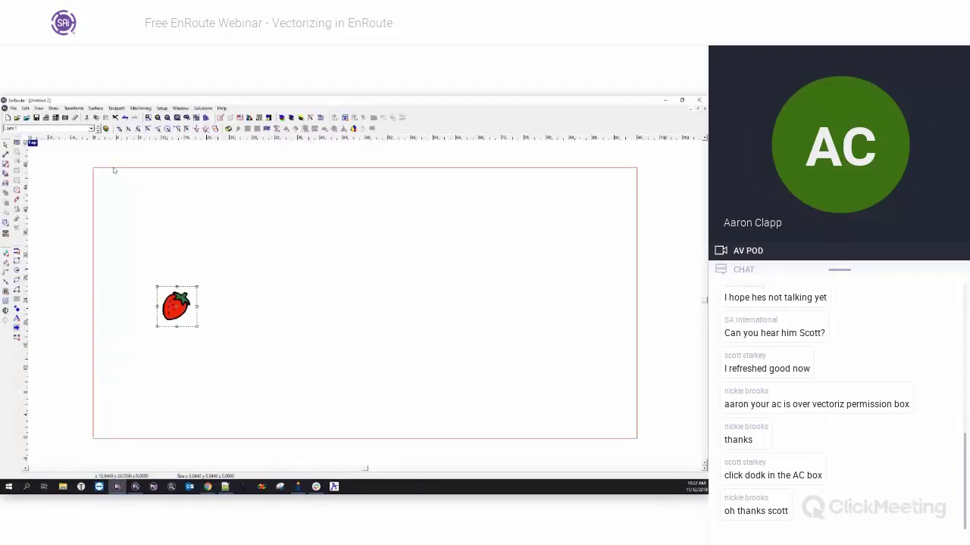
{"action": "left_click", "coordinate": [6, 312]}
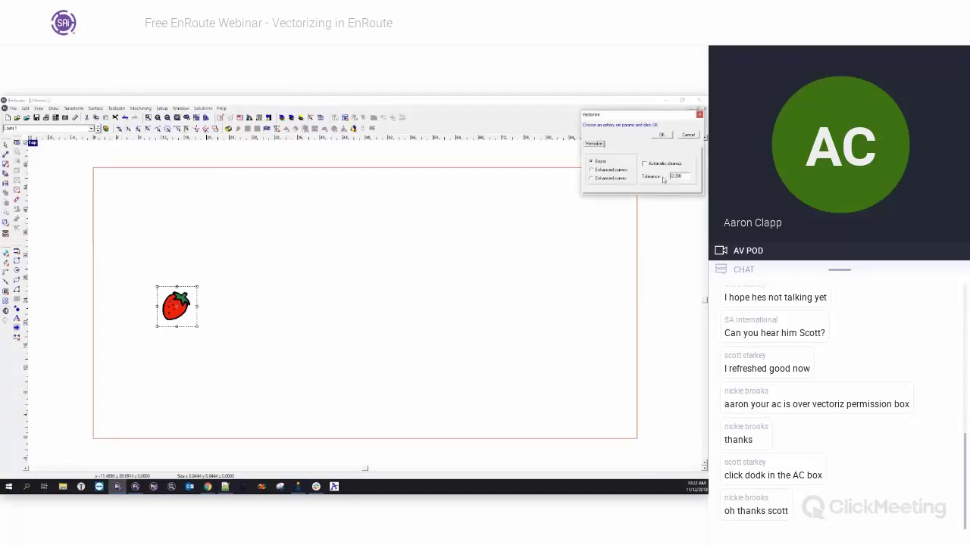
{"action": "left_click", "coordinate": [662, 136]}
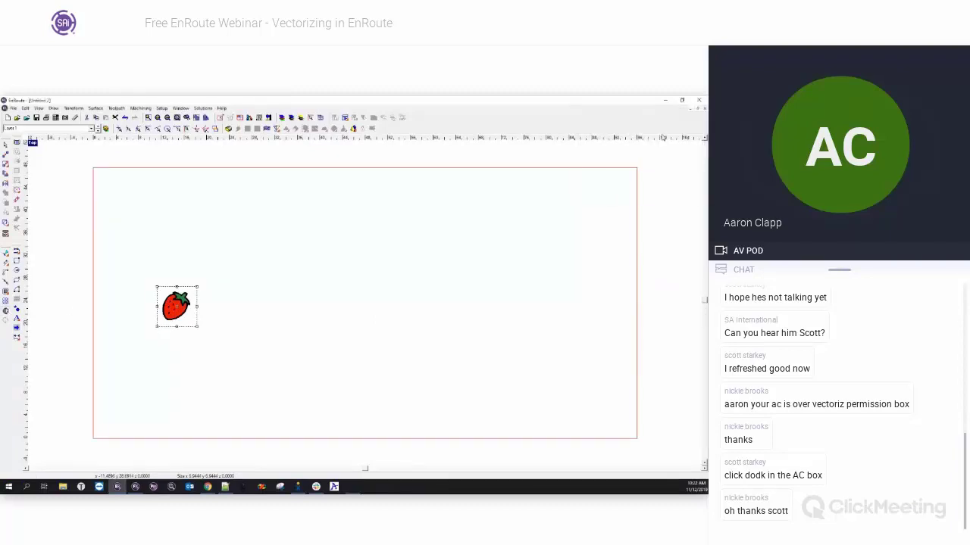
{"action": "right_click", "coordinate": [309, 319]}
{"action": "left_click", "coordinate": [325, 322]}
- Select the strawberry outline to check it, and move the strawberry bitmap up and to the right, clear of the trace
{"action": "left_click_drag", "start_coordinate": [178, 307], "coordinate": [196, 262]}
{"action": "left_click_drag", "start_coordinate": [154, 310], "coordinate": [212, 364]}
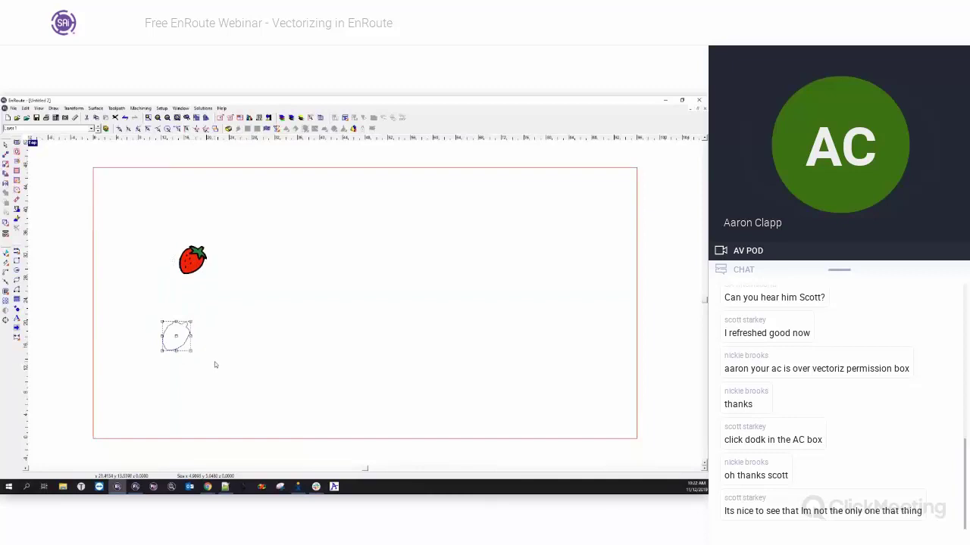
{"action": "left_click", "coordinate": [193, 260]}
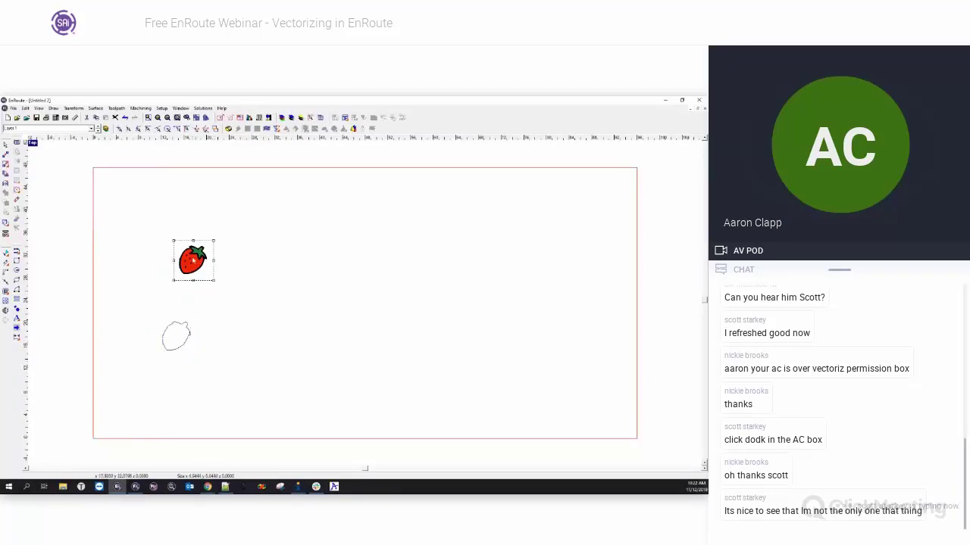
{"action": "left_click_drag", "start_coordinate": [193, 262], "coordinate": [250, 296]}
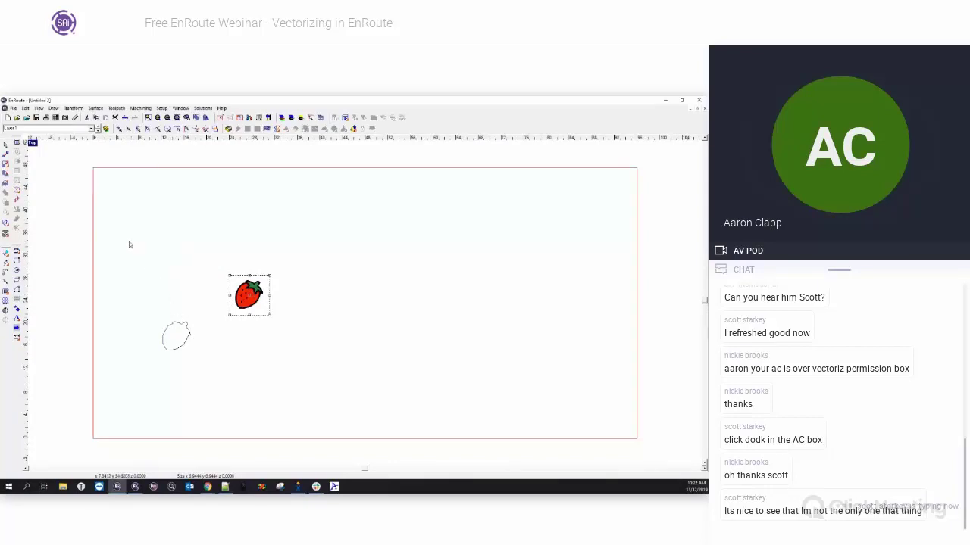
- Delete the strawberry bitmap with its traced outline and open the recent Desktop file Aztek vectorize.rou
{"action": "left_click_drag", "start_coordinate": [127, 243], "coordinate": [315, 378]}
{"action": "key", "text": "Delete"}
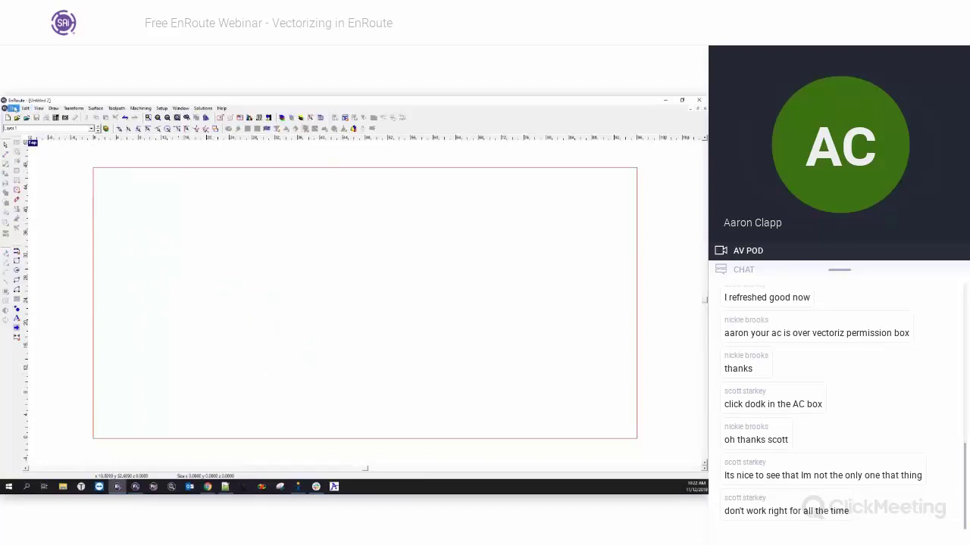
{"action": "left_click", "coordinate": [13, 108]}
{"action": "mouse_move", "coordinate": [203, 109]}
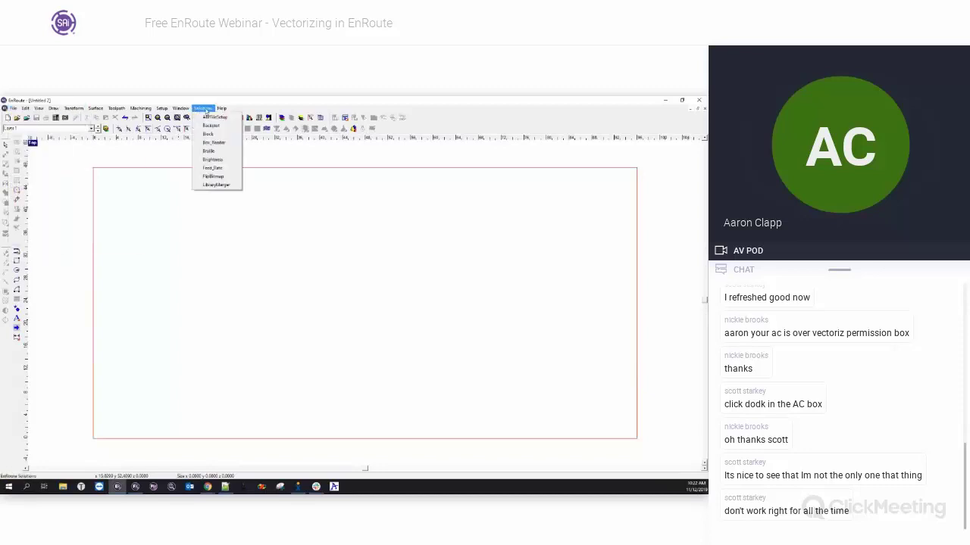
{"action": "left_click", "coordinate": [219, 162]}
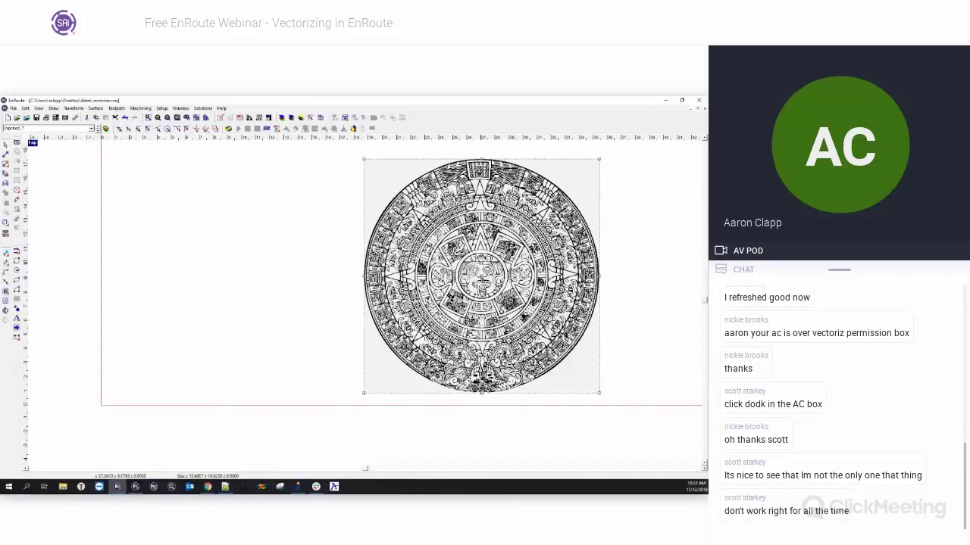
- Choose Enhanced corners in the Aztec calendar bitmap's Vectorize options and close them without tracing
{"action": "mouse_move", "coordinate": [484, 280]}
{"action": "left_mouse_down"}
{"action": "mouse_move", "coordinate": [330, 278]}
{"action": "mouse_move", "coordinate": [485, 280]}
{"action": "left_mouse_up"}
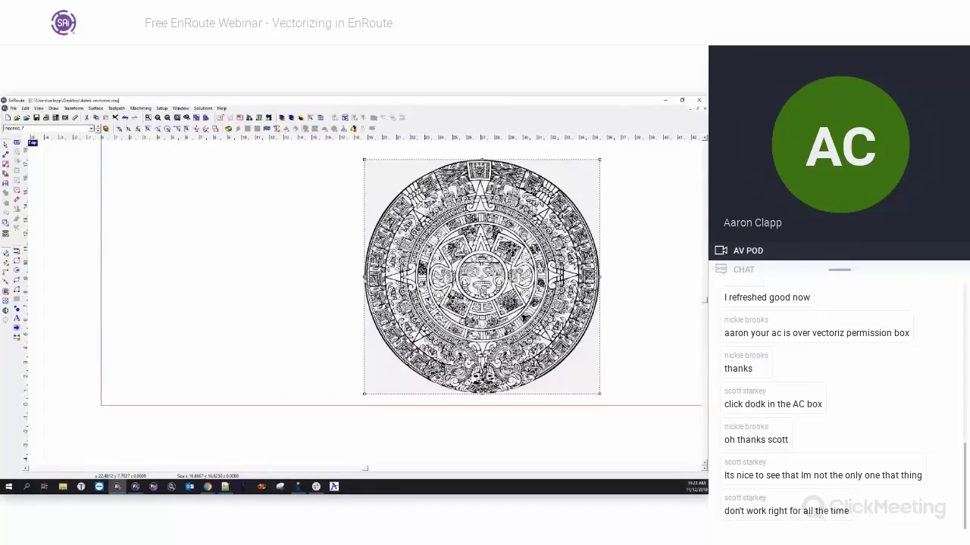
{"action": "left_click", "coordinate": [5, 311]}
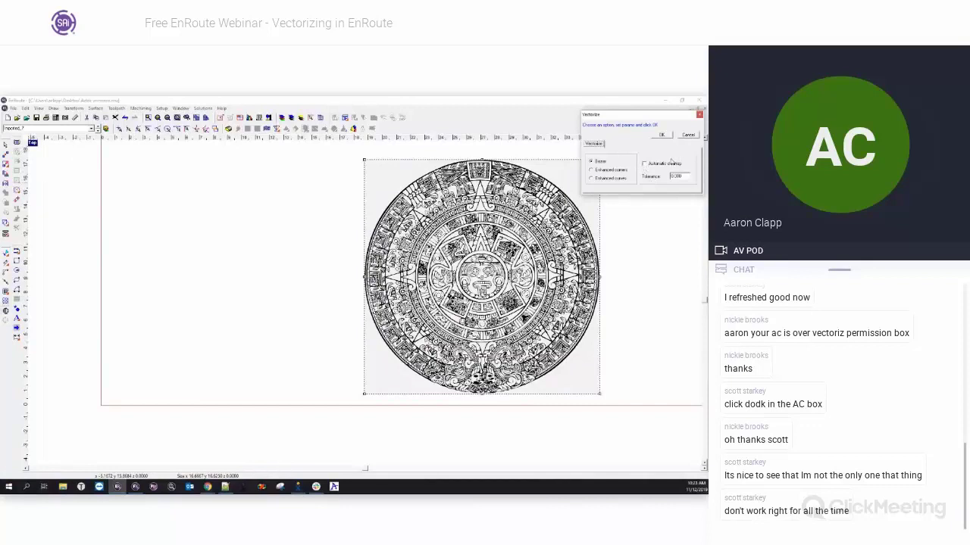
{"action": "left_click", "coordinate": [592, 170]}
{"action": "left_click", "coordinate": [688, 135]}
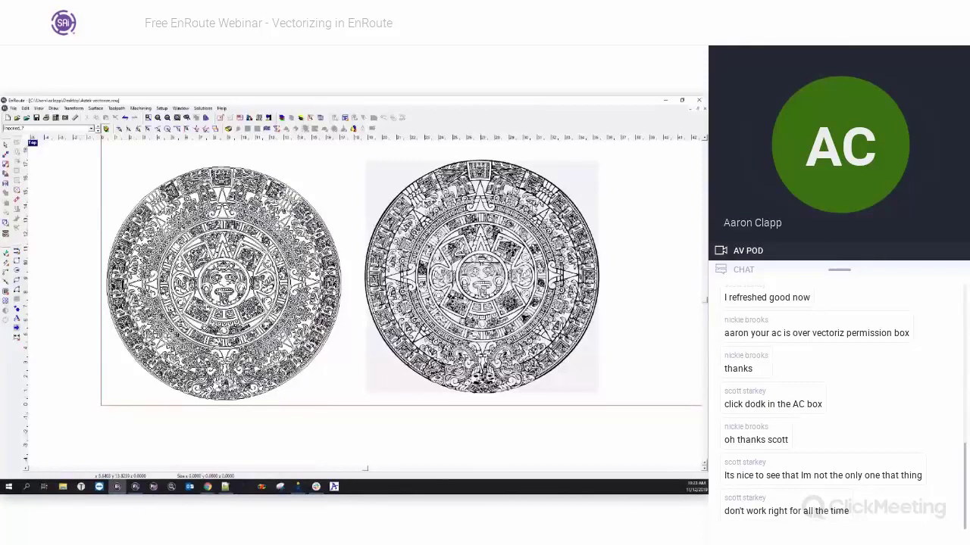
- Examine the detail of the vectorized Aztec calendar contours up close against the original bitmap
{"action": "scroll", "coordinate": [185, 254], "scroll_direction": "up", "scroll_amount": 2}
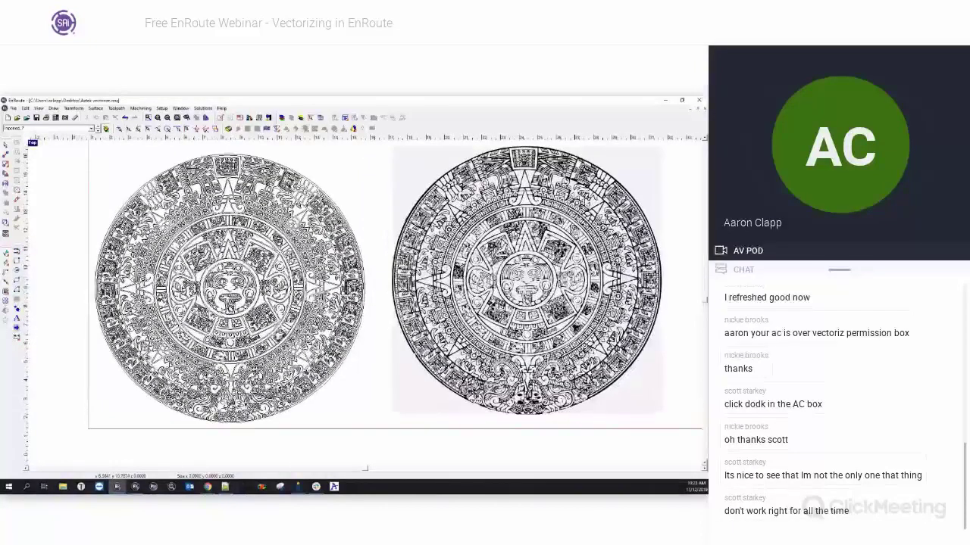
{"action": "scroll", "coordinate": [201, 236], "scroll_direction": "up", "scroll_amount": 3}
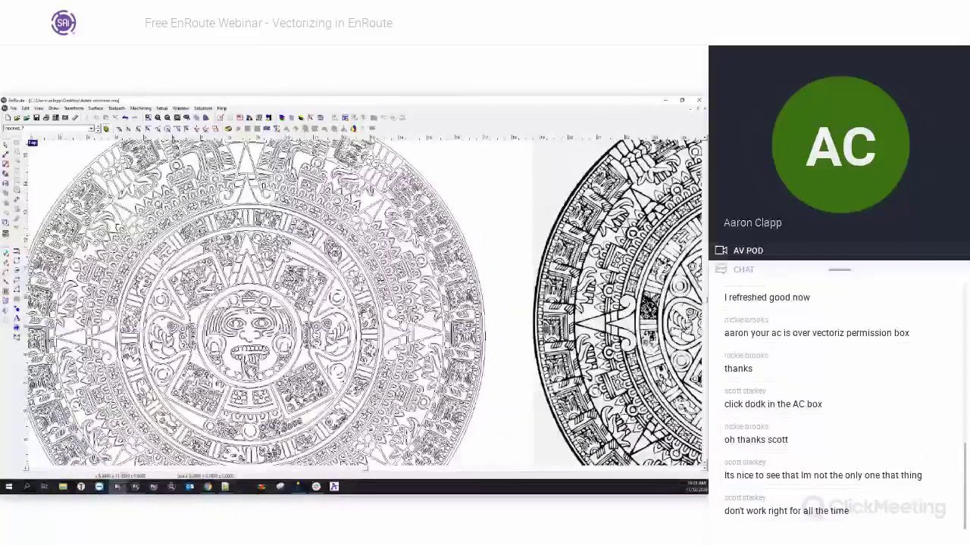
{"action": "scroll", "coordinate": [216, 293], "scroll_direction": "up", "scroll_amount": 2}
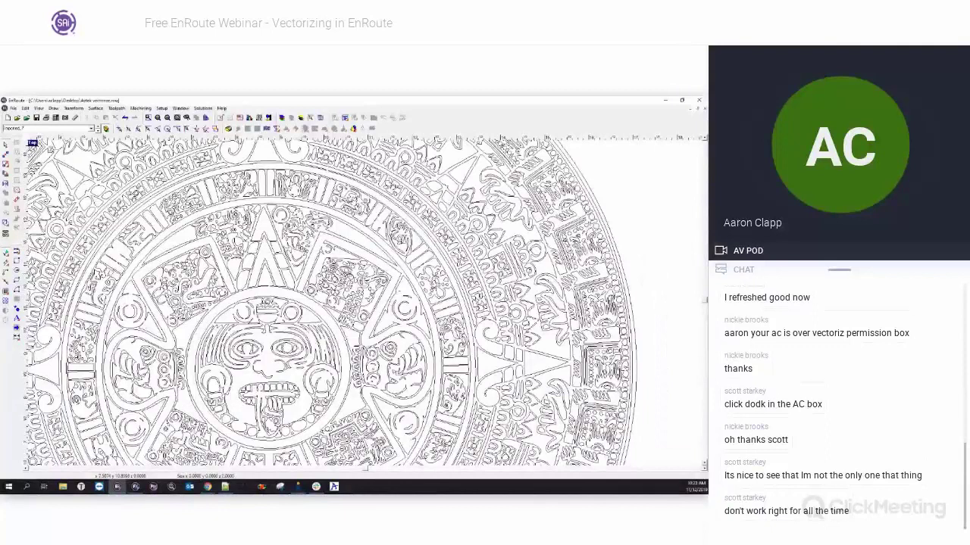
{"action": "scroll", "coordinate": [204, 313], "scroll_direction": "down", "scroll_amount": 2}
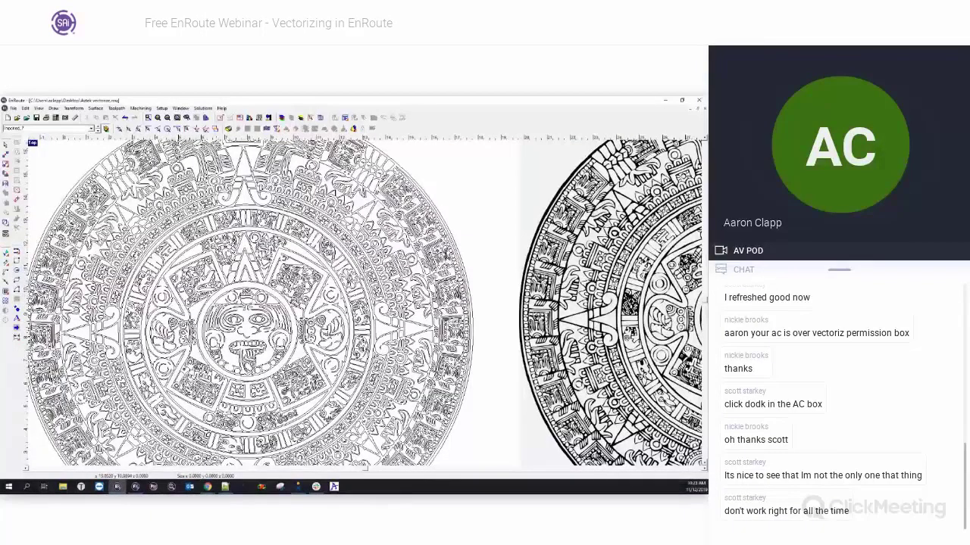
- Select all the vectorized Aztec calendar contours and run Cleanup on them
{"action": "scroll", "coordinate": [365, 266], "scroll_direction": "down", "scroll_amount": 1}
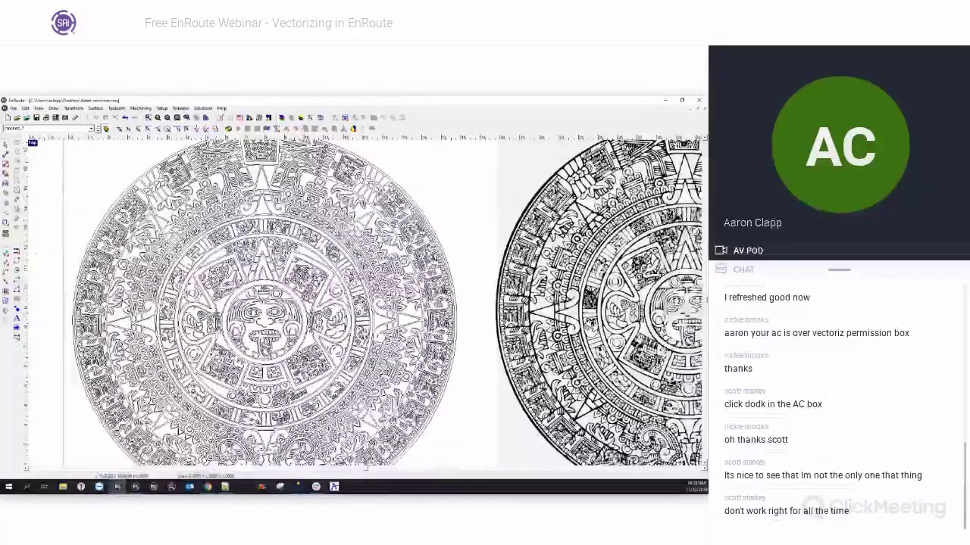
{"action": "scroll", "coordinate": [364, 267], "scroll_direction": "down", "scroll_amount": 3}
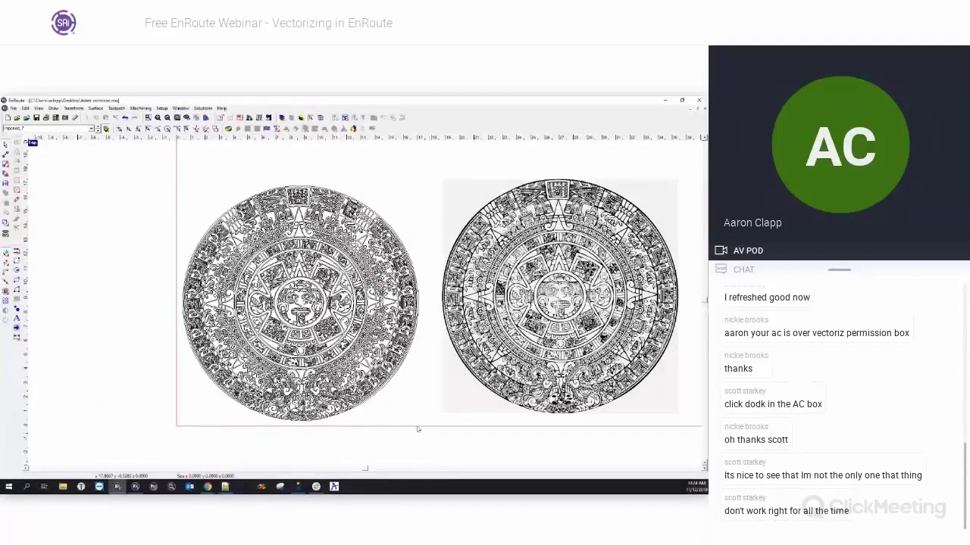
{"action": "left_click", "coordinate": [392, 249]}
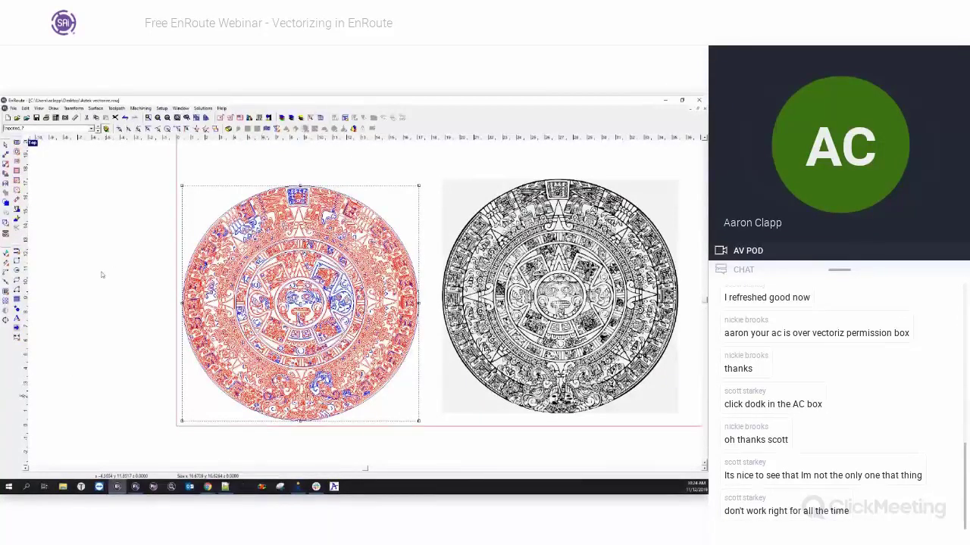
{"action": "left_click", "coordinate": [5, 320]}
{"action": "left_click_drag", "start_coordinate": [621, 118], "coordinate": [480, 165]}
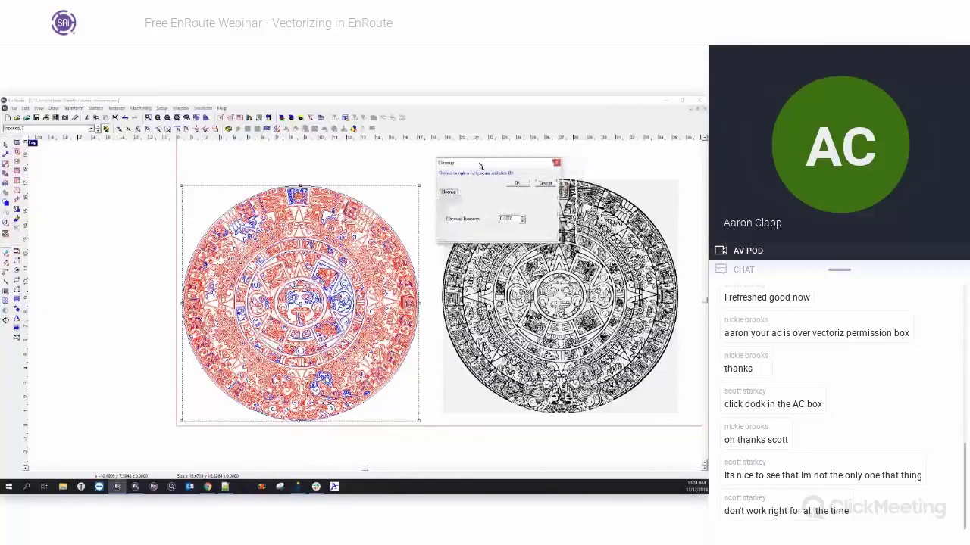
{"action": "left_click", "coordinate": [518, 183]}
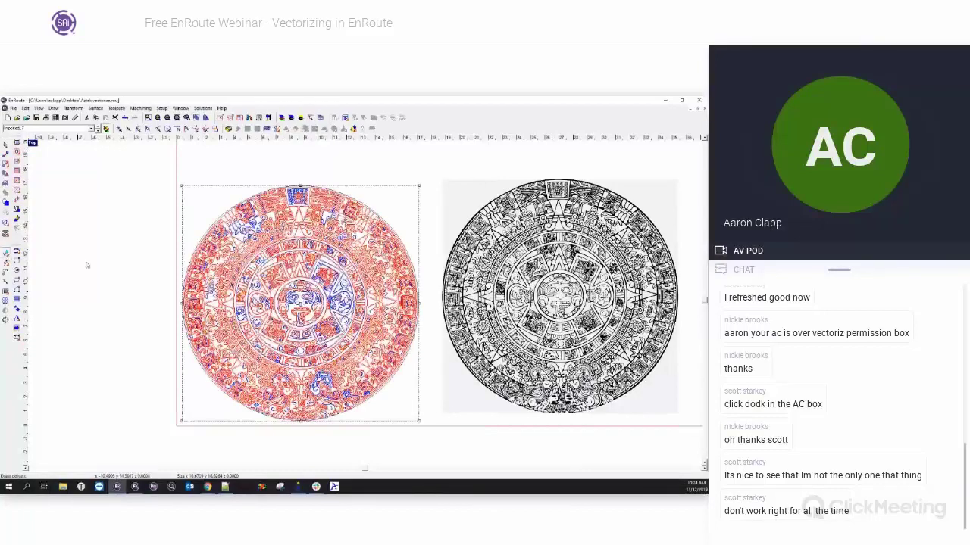
- Run Cleanup on the Aztec calendar contours a second time and dismiss the segment count report
{"action": "left_click", "coordinate": [8, 319]}
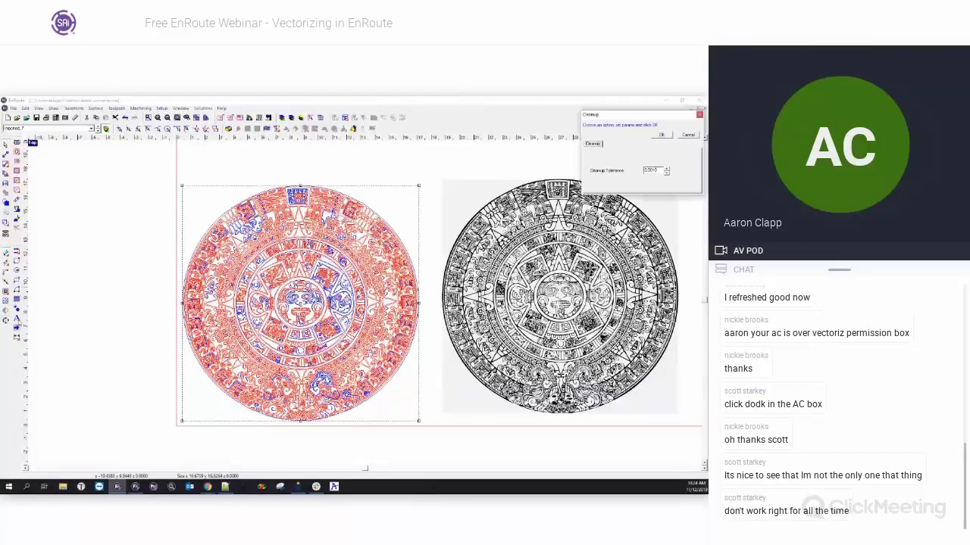
{"action": "left_click", "coordinate": [662, 135]}
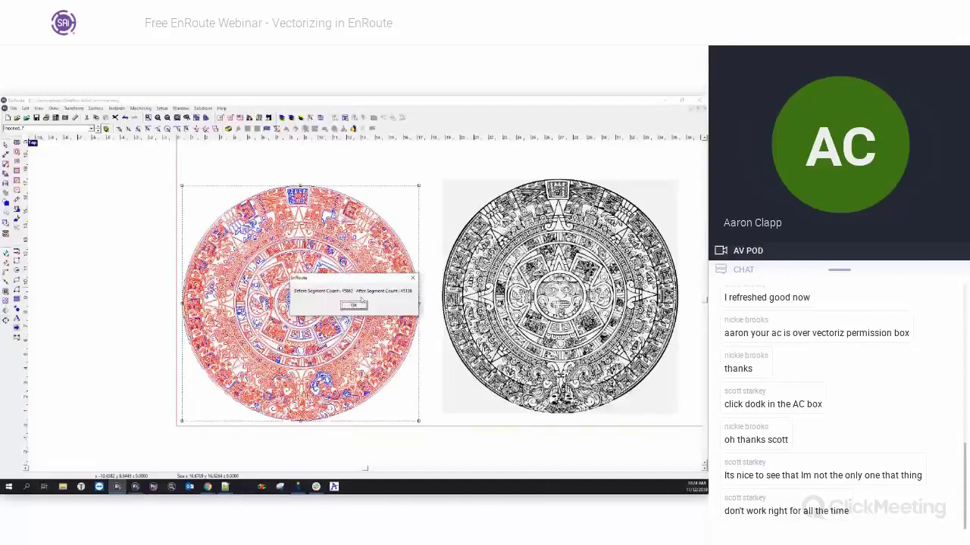
{"action": "left_click_drag", "start_coordinate": [365, 278], "coordinate": [373, 264]}
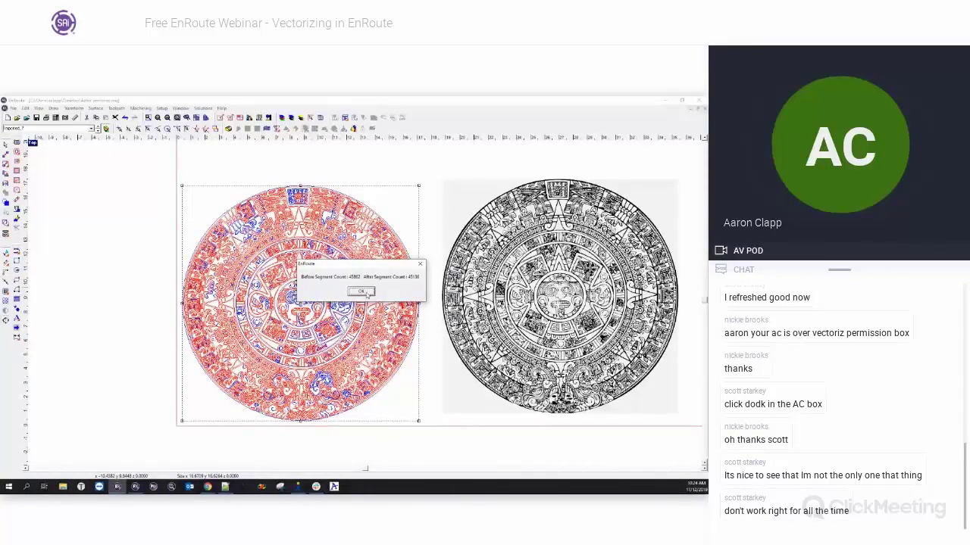
{"action": "left_click", "coordinate": [362, 291]}
- Select the Aztec calendar bitmap and its traced contours in turn to compare them side by side
{"action": "left_click", "coordinate": [446, 230]}
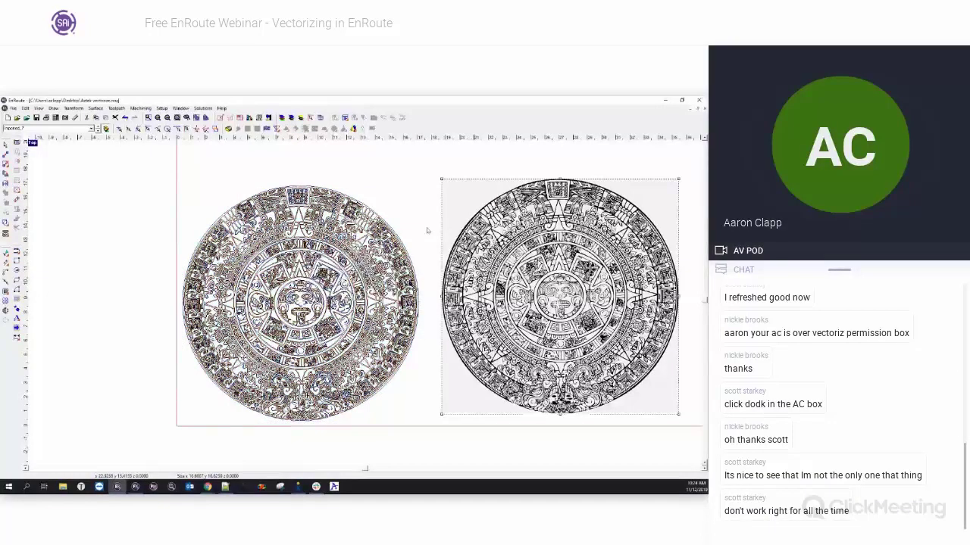
{"action": "scroll", "coordinate": [278, 205], "scroll_direction": "down", "scroll_amount": 2}
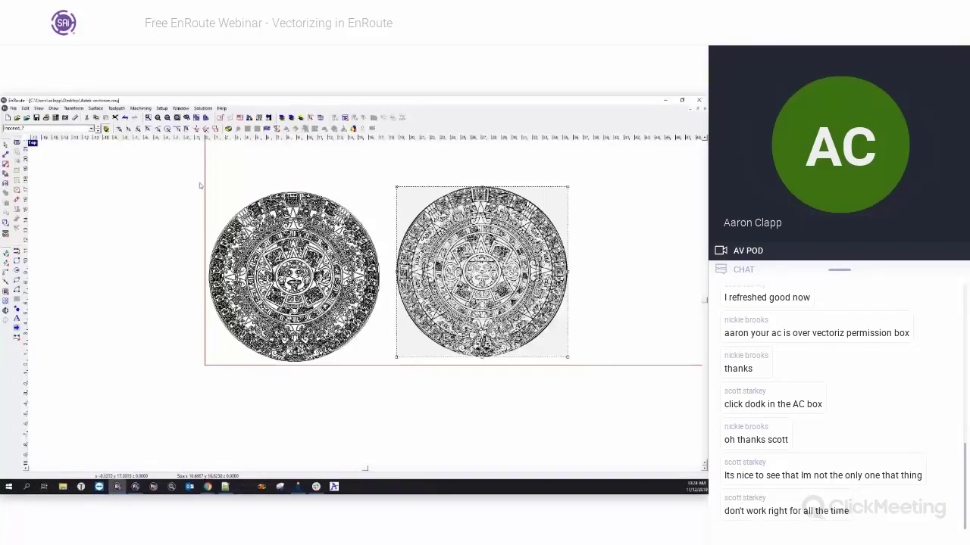
{"action": "left_click_drag", "start_coordinate": [200, 183], "coordinate": [384, 366]}
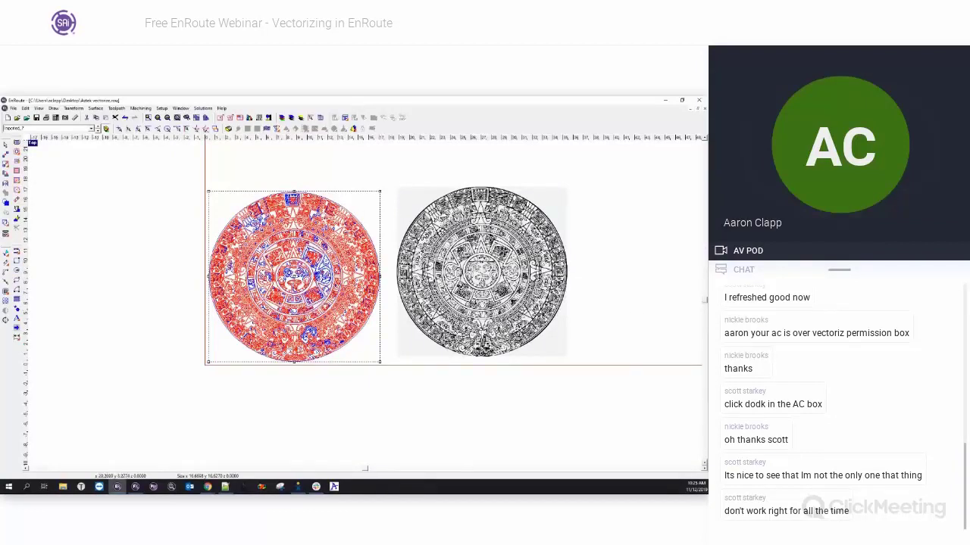
{"action": "scroll", "coordinate": [573, 283], "scroll_direction": "up", "scroll_amount": 1}
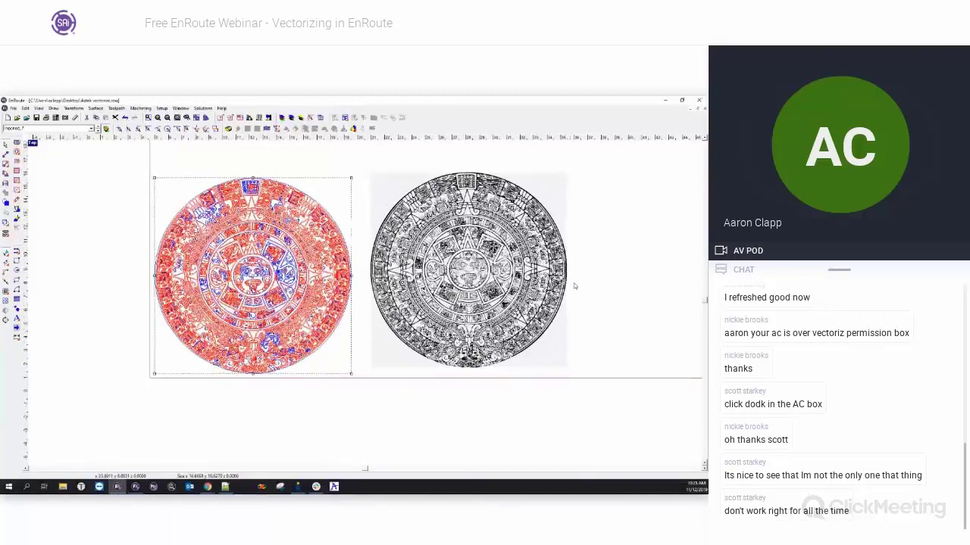
{"action": "scroll", "coordinate": [574, 282], "scroll_direction": "up", "scroll_amount": 1}
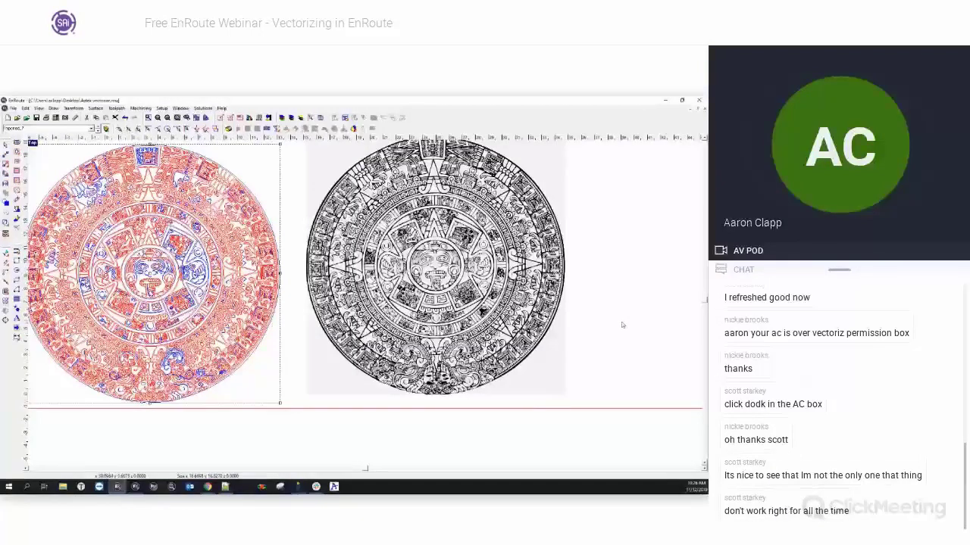
{"action": "scroll", "coordinate": [622, 325], "scroll_direction": "down", "scroll_amount": 1}
{"action": "scroll", "coordinate": [629, 305], "scroll_direction": "down", "scroll_amount": 1}
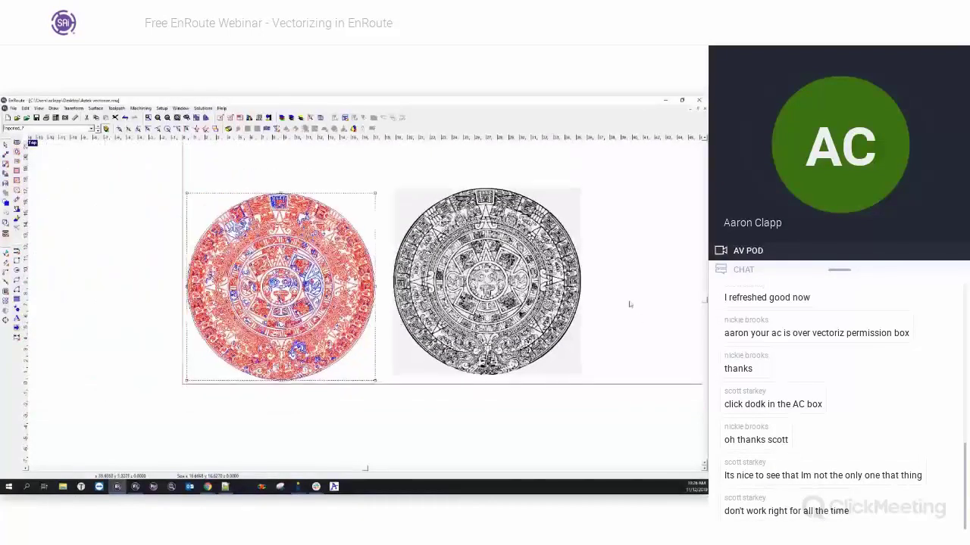
{"action": "scroll", "coordinate": [623, 305], "scroll_direction": "down", "scroll_amount": 1}
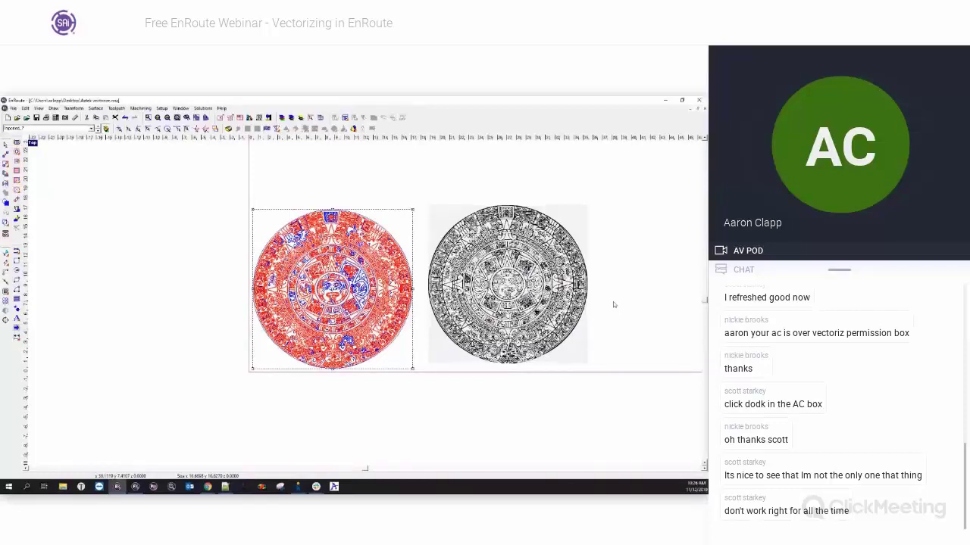
- Reselect the whole Aztec trace, and select a single contour by the upper pointed triangle to examine it up close
{"action": "left_click", "coordinate": [385, 205]}
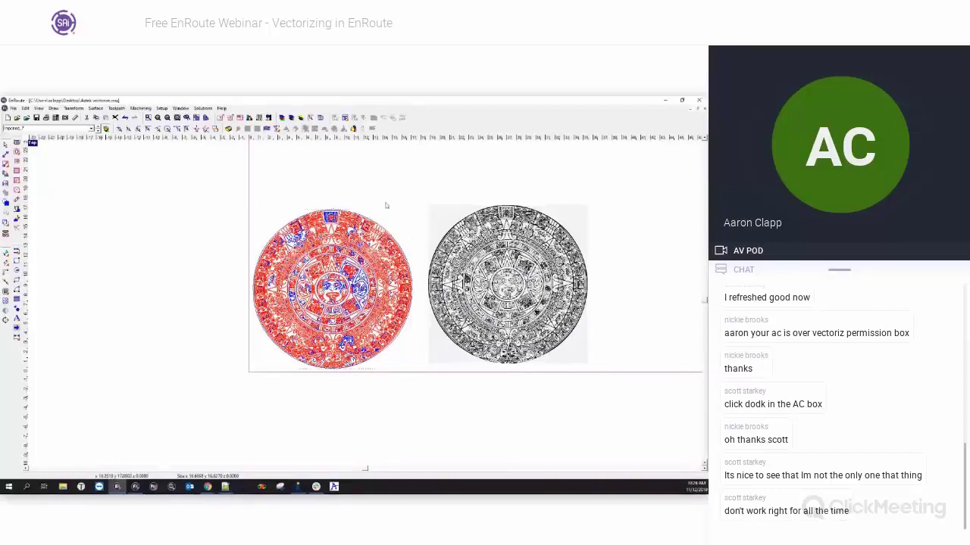
{"action": "left_click_drag", "start_coordinate": [239, 189], "coordinate": [262, 233]}
{"action": "left_click", "coordinate": [375, 280]}
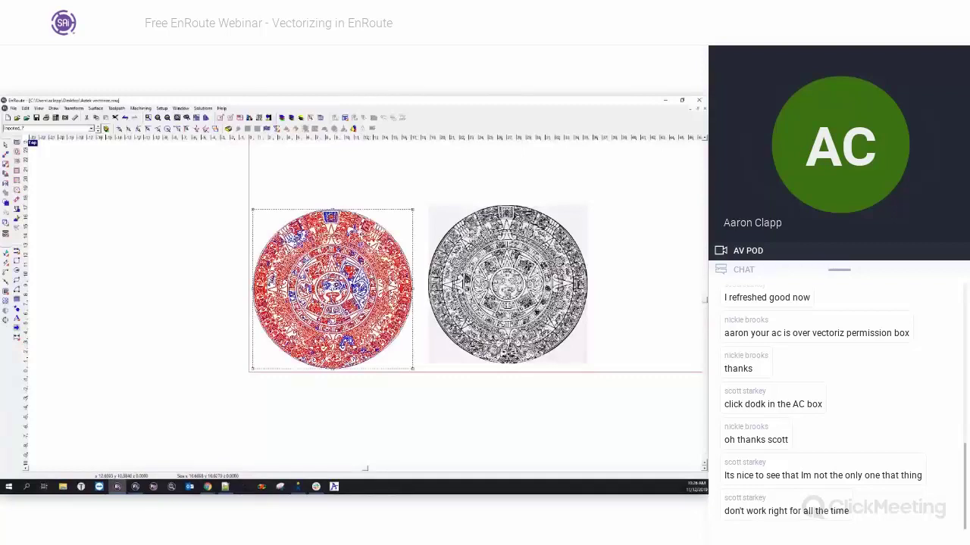
{"action": "left_click", "coordinate": [322, 203]}
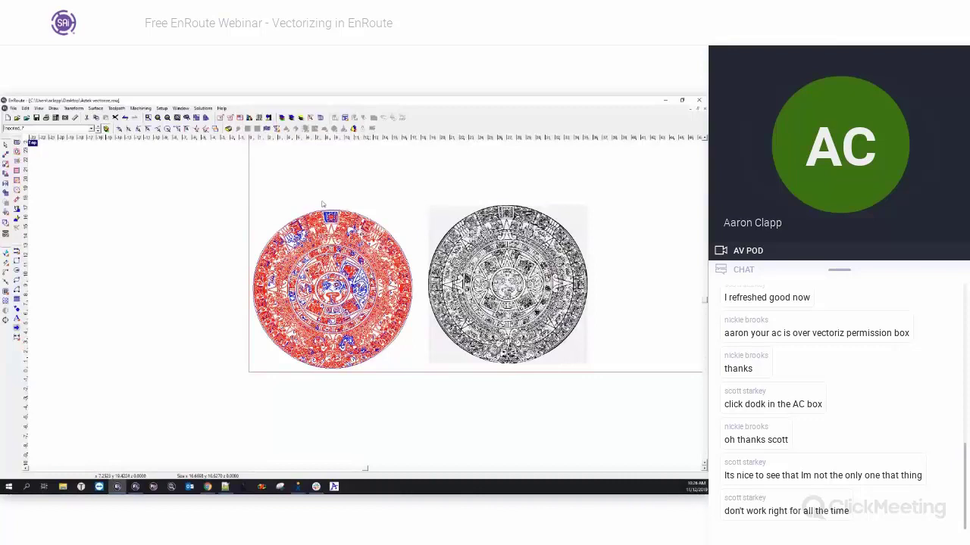
{"action": "scroll", "coordinate": [328, 226], "scroll_direction": "up", "scroll_amount": 5}
{"action": "left_click", "coordinate": [336, 237]}
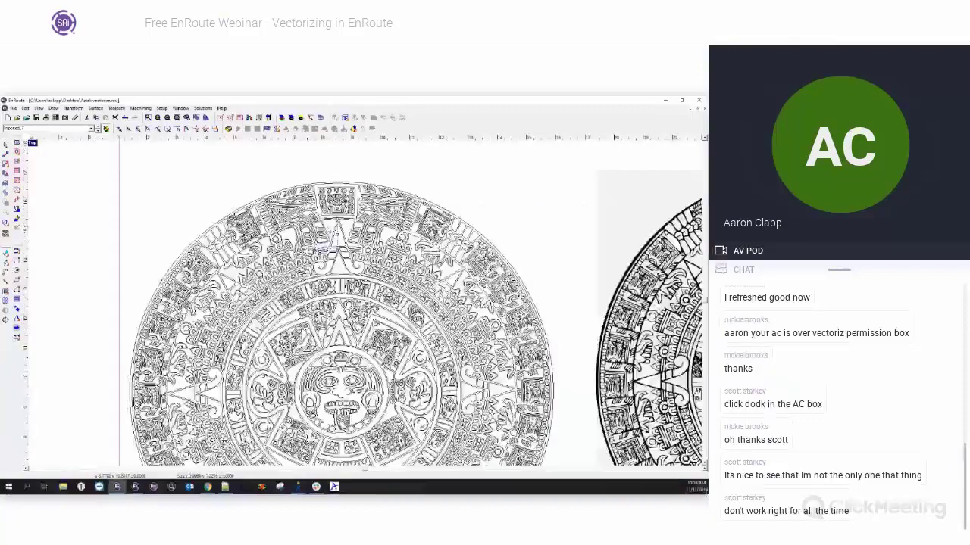
{"action": "scroll", "coordinate": [324, 225], "scroll_direction": "up", "scroll_amount": 2}
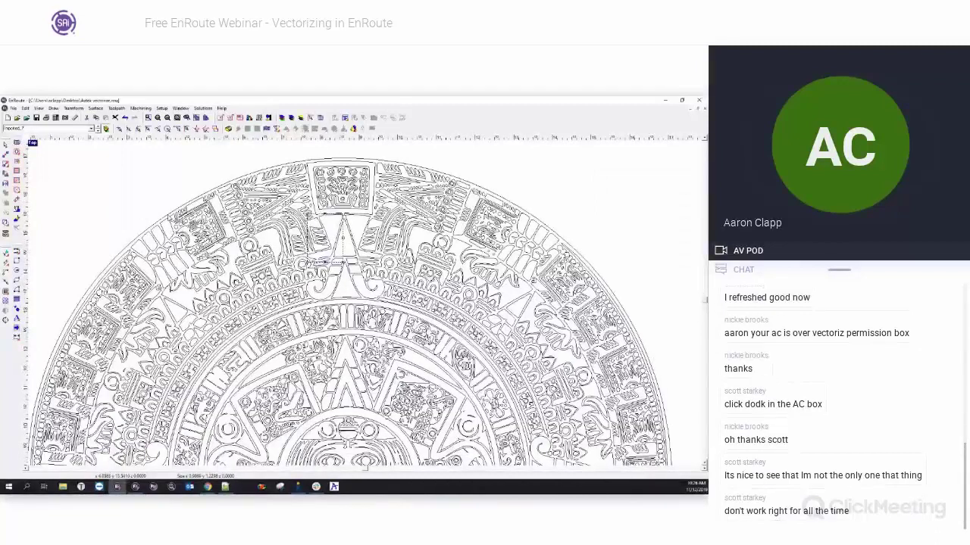
{"action": "scroll", "coordinate": [199, 212], "scroll_direction": "down", "scroll_amount": 1}
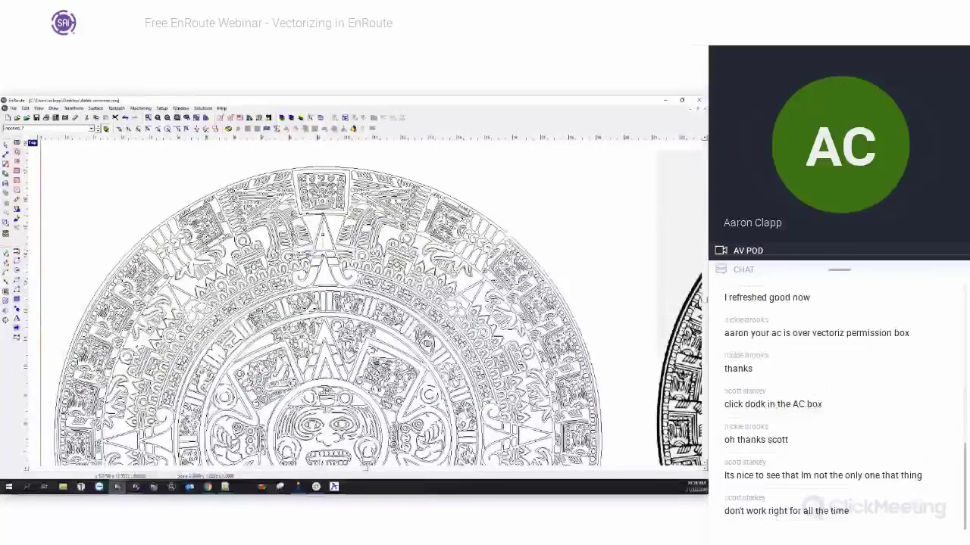
{"action": "scroll", "coordinate": [211, 213], "scroll_direction": "down", "scroll_amount": 2}
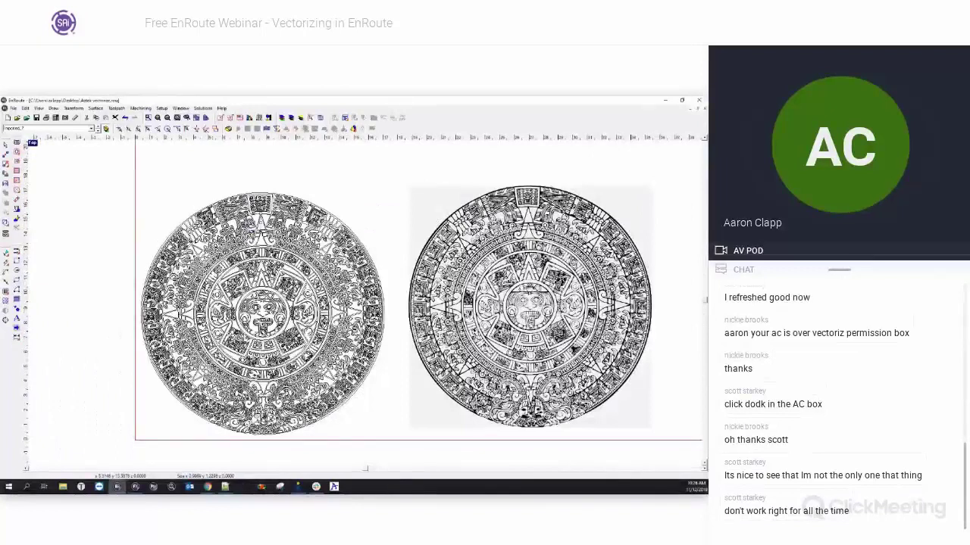
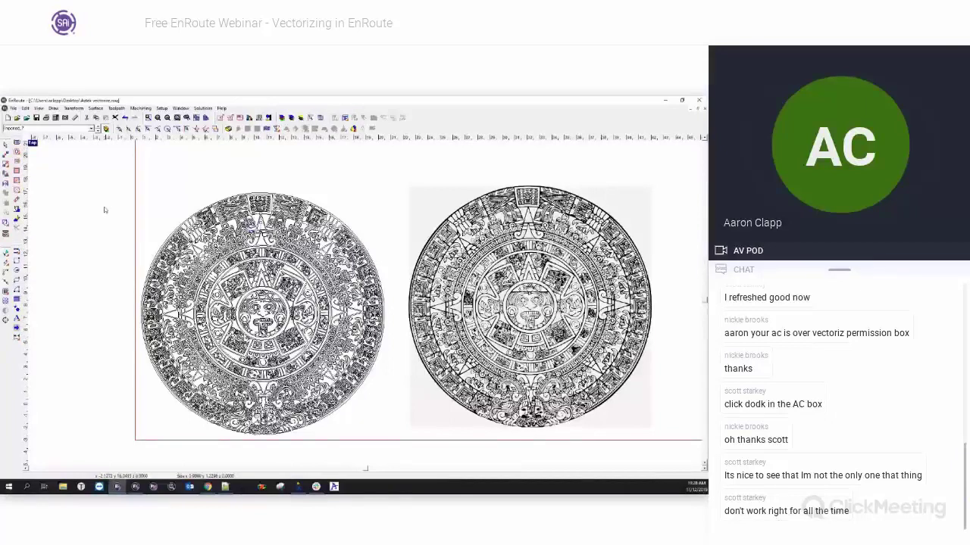
- Check the file size details in the properties of stained glass.jpg and close them
{"action": "scroll", "coordinate": [104, 210], "scroll_direction": "down", "scroll_amount": 2}
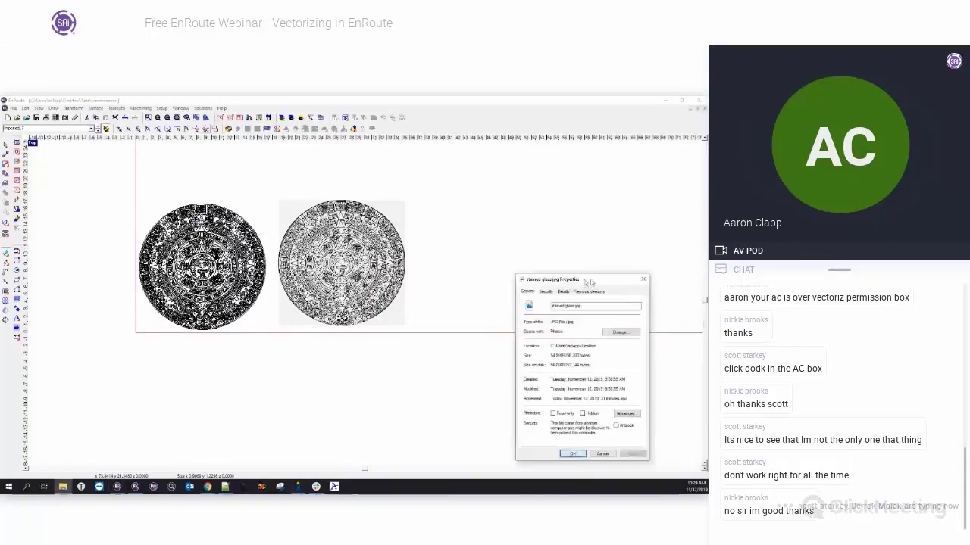
{"action": "left_click_drag", "start_coordinate": [592, 277], "coordinate": [312, 179]}
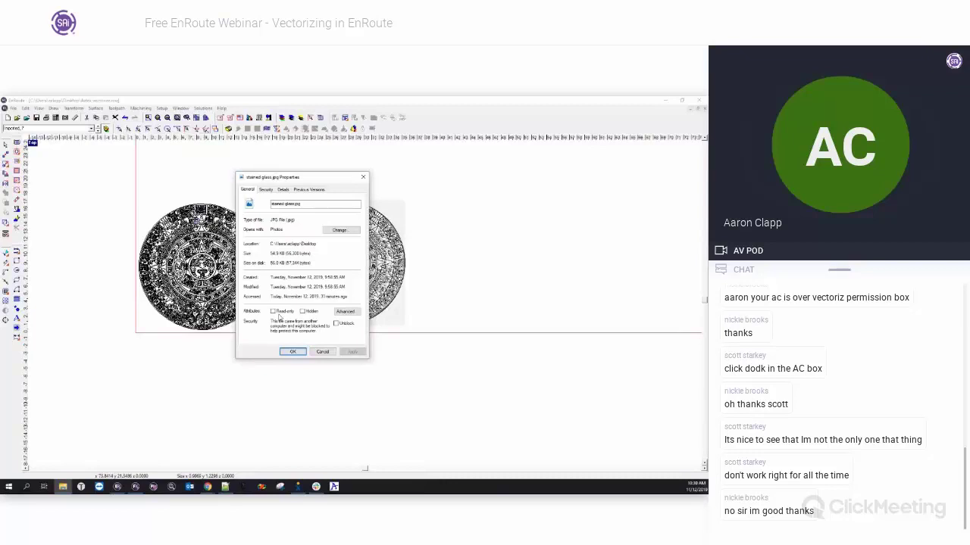
{"action": "left_click", "coordinate": [363, 178]}
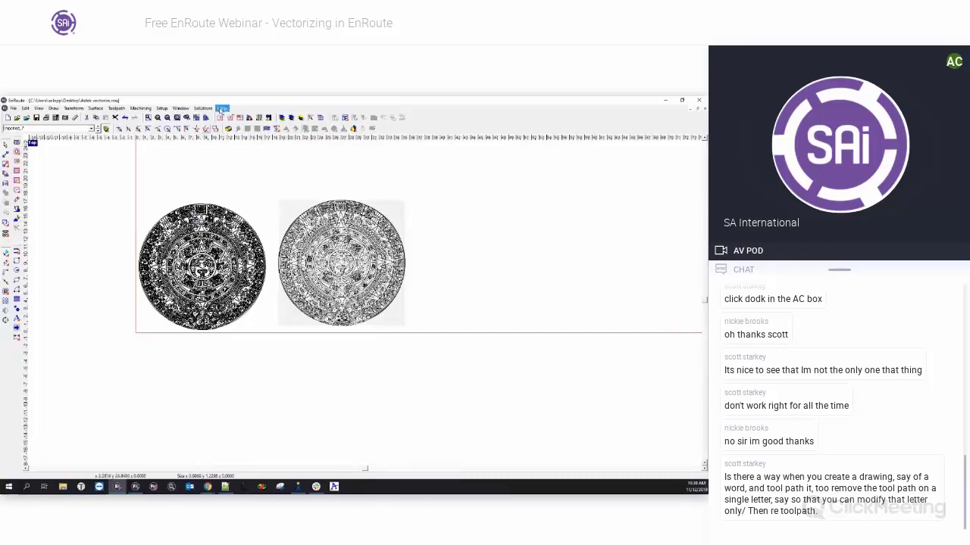
- Switch to the blank Untitled 2 drawing and add the text TEST in Arial in the lower part of the plate
{"action": "left_click", "coordinate": [181, 108]}
{"action": "left_click", "coordinate": [193, 170]}
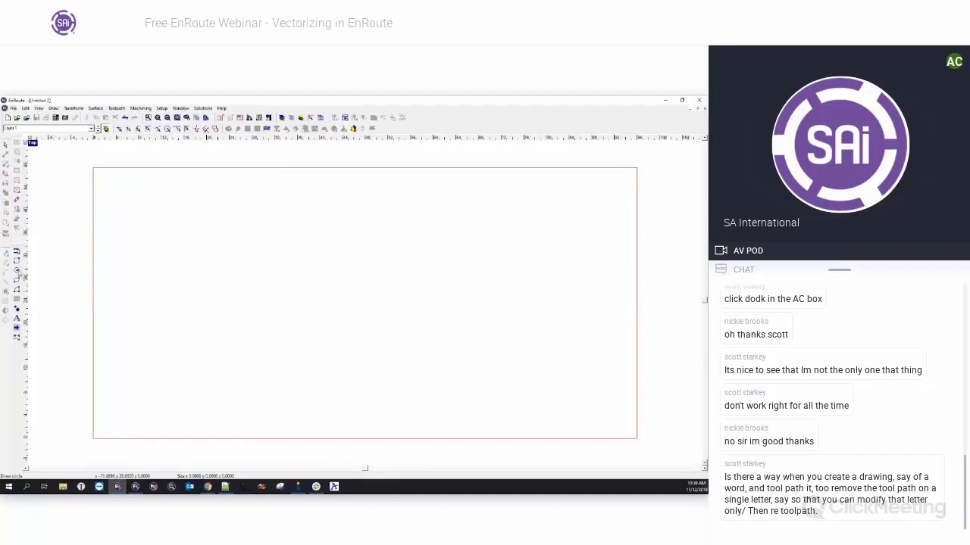
{"action": "left_click", "coordinate": [17, 322]}
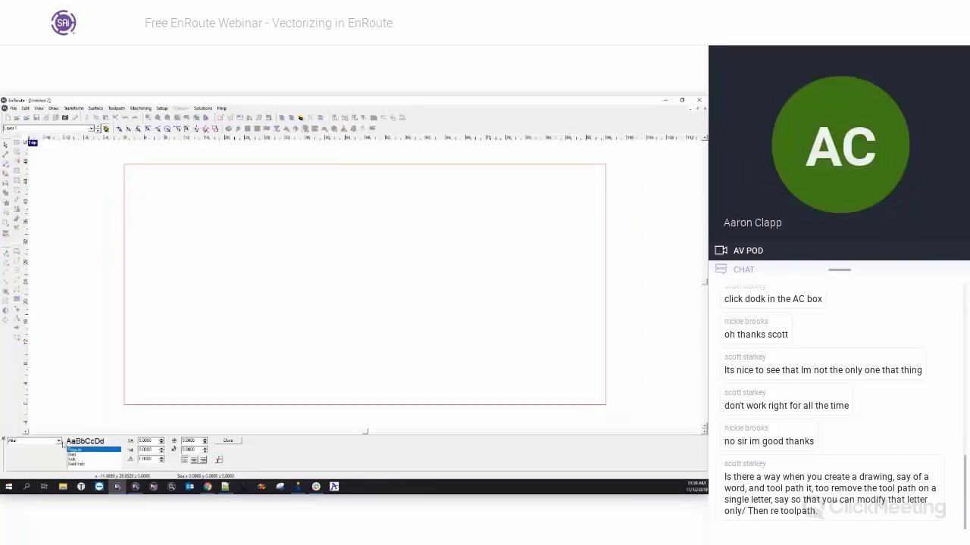
{"action": "left_click", "coordinate": [202, 332]}
{"action": "type", "text": "TEST"}
{"action": "left_click", "coordinate": [228, 441]}
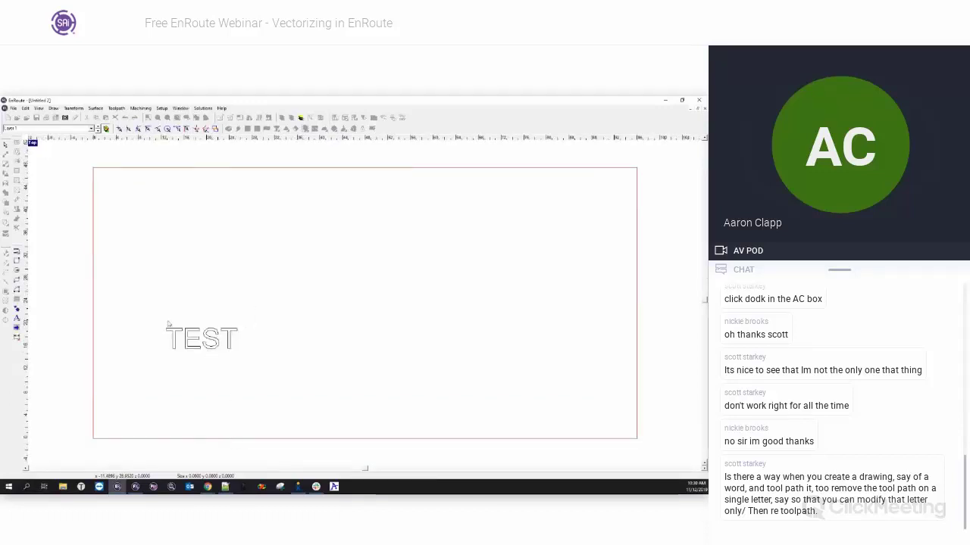
- Convert the TEST text to contours and ungroup it into separate letters
{"action": "left_click_drag", "start_coordinate": [160, 316], "coordinate": [253, 368]}
{"action": "left_click", "coordinate": [17, 322]}
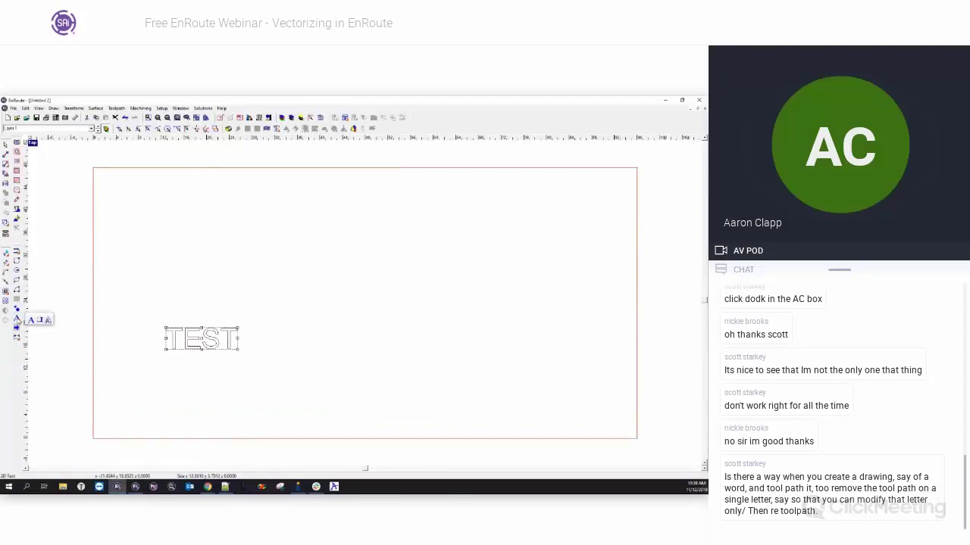
{"action": "left_click", "coordinate": [47, 322]}
{"action": "left_click", "coordinate": [172, 342]}
{"action": "left_click", "coordinate": [172, 344]}
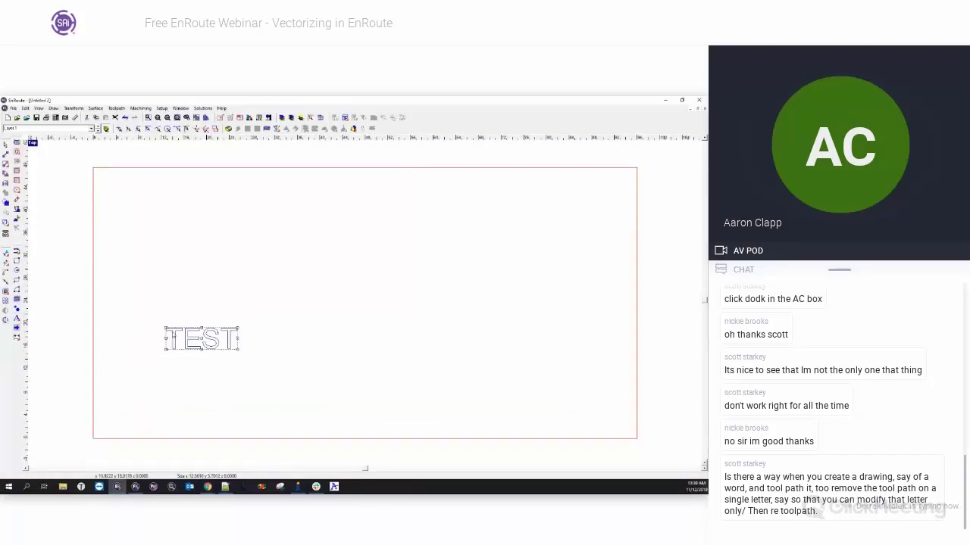
{"action": "key", "text": "ctrl+u"}
- Select the E, first T, S and last T one at a time to check that each letter is separate
{"action": "left_click", "coordinate": [192, 311]}
{"action": "left_click", "coordinate": [194, 329]}
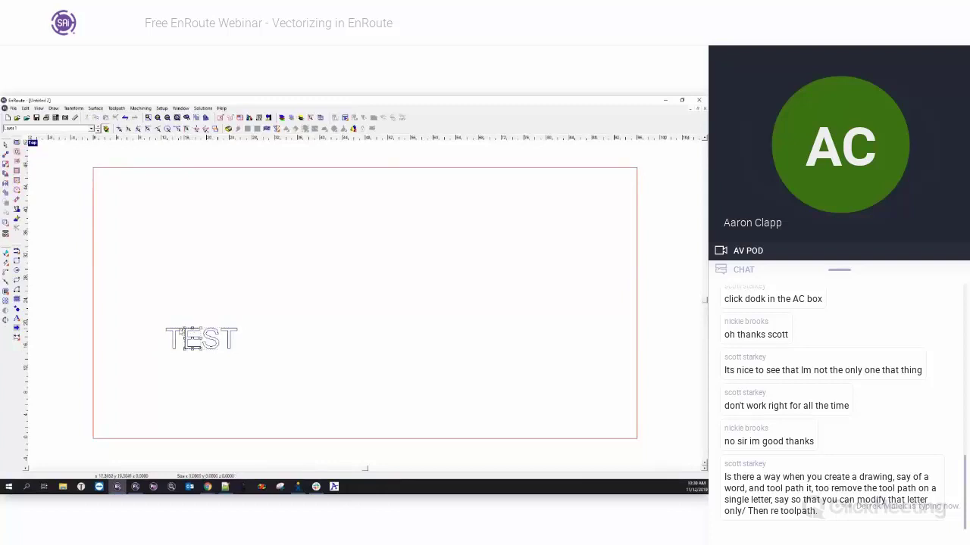
{"action": "left_click", "coordinate": [175, 329]}
{"action": "left_click", "coordinate": [211, 333]}
{"action": "left_click", "coordinate": [230, 333]}
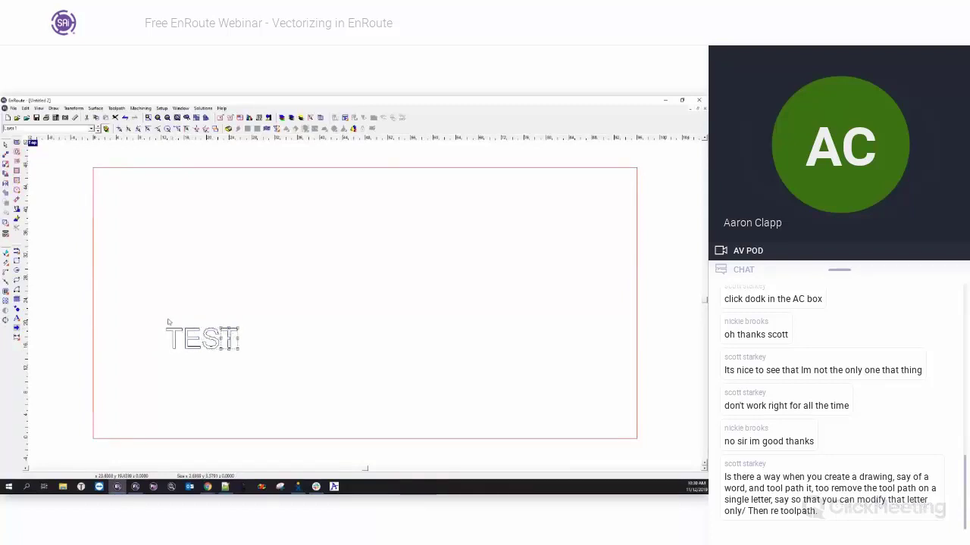
- Apply an external router offset toolpath to all four TEST letters using the 1/16" End Mill
{"action": "left_click_drag", "start_coordinate": [149, 315], "coordinate": [251, 357]}
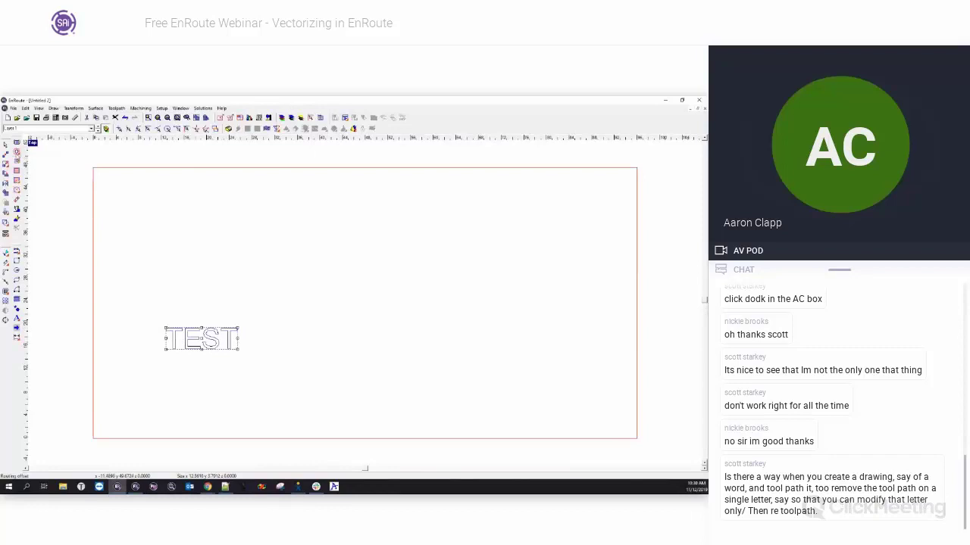
{"action": "left_click", "coordinate": [17, 153]}
{"action": "double_click", "coordinate": [265, 293]}
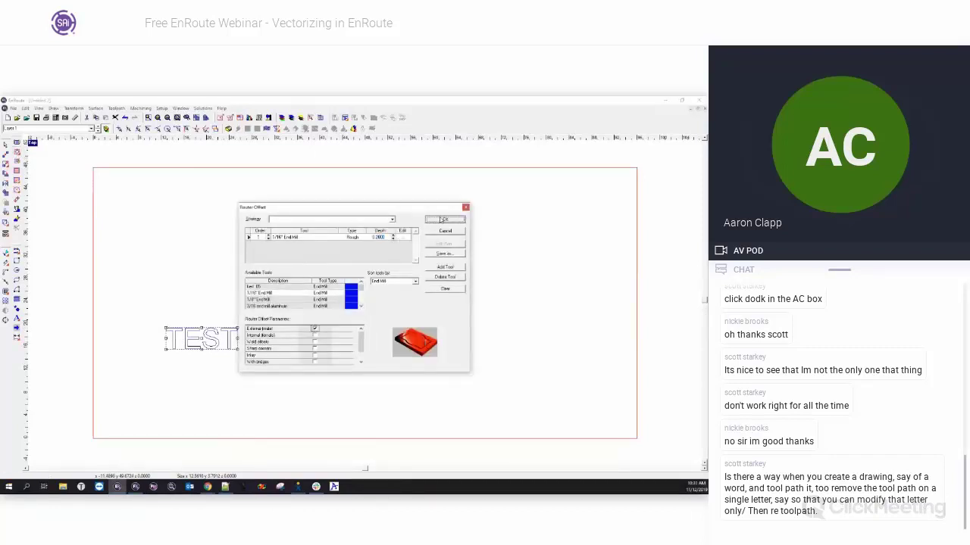
{"action": "left_click", "coordinate": [437, 220]}
{"action": "left_click", "coordinate": [277, 359]}
- Select the toolpathed S, last T, E and first T one at a time to check that each is independent
{"action": "left_click", "coordinate": [217, 334]}
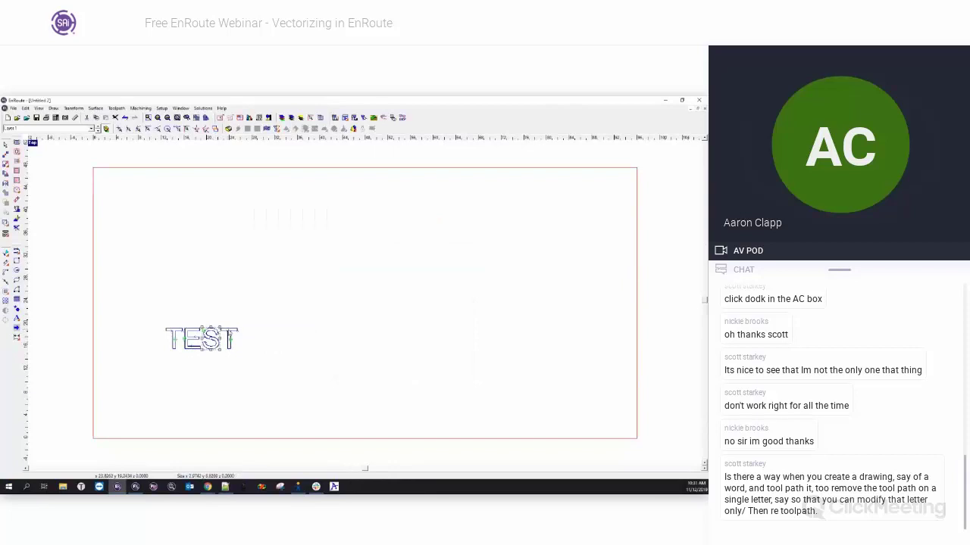
{"action": "left_click", "coordinate": [230, 331]}
{"action": "left_click", "coordinate": [192, 334]}
{"action": "left_click", "coordinate": [176, 330]}
{"action": "left_click", "coordinate": [246, 353]}
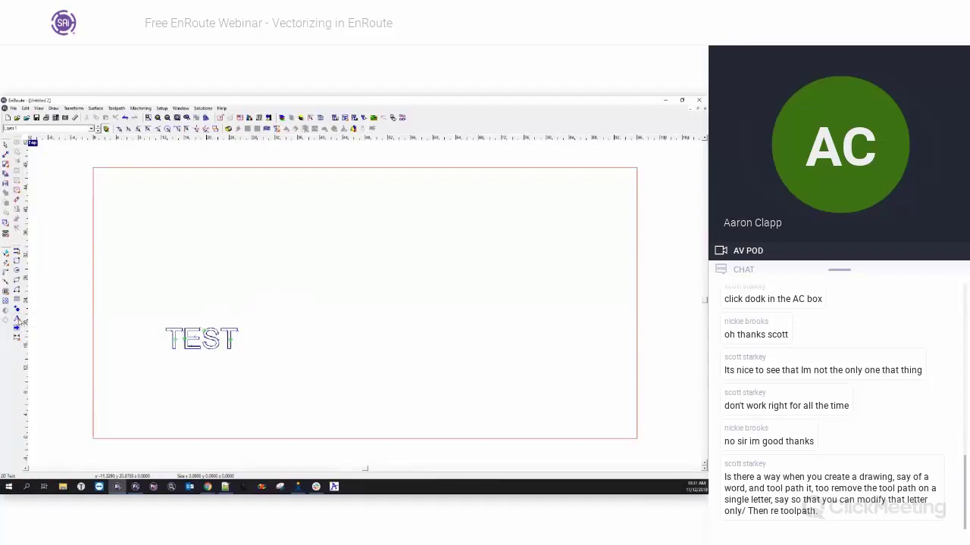
- Add a second TEST text in Arial above the toolpathed word
{"action": "left_click", "coordinate": [31, 321]}
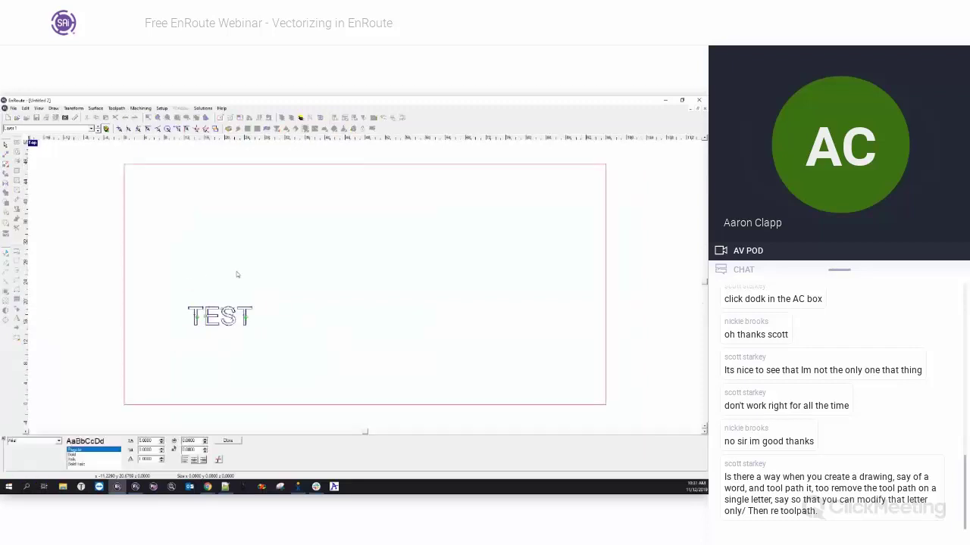
{"action": "left_click", "coordinate": [237, 274]}
{"action": "type", "text": "TEST"}
{"action": "left_click", "coordinate": [228, 440]}
{"action": "left_click", "coordinate": [243, 282]}
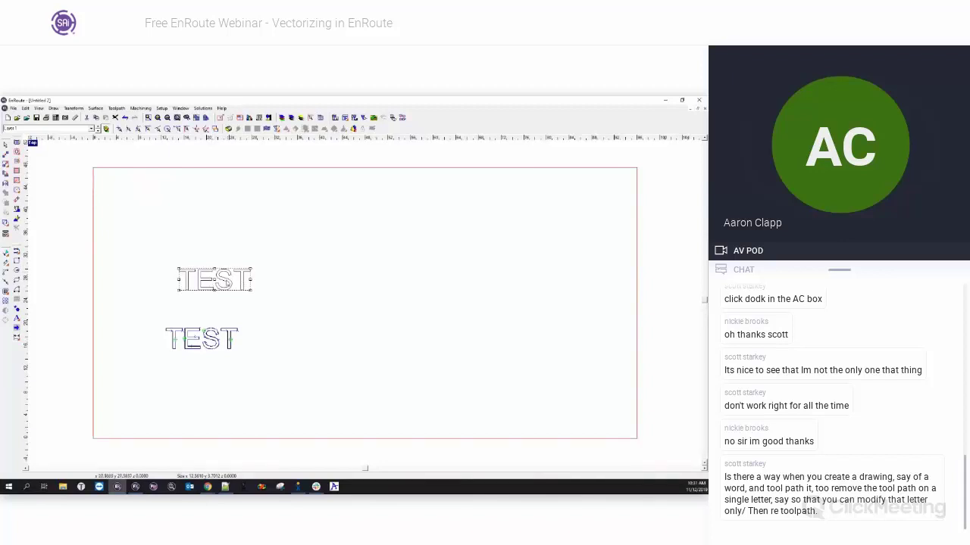
- Convert the upper TEST text to contours and select its letters to check how they are grouped
{"action": "mouse_move", "coordinate": [17, 319]}
{"action": "left_click", "coordinate": [243, 303]}
{"action": "left_click", "coordinate": [230, 277]}
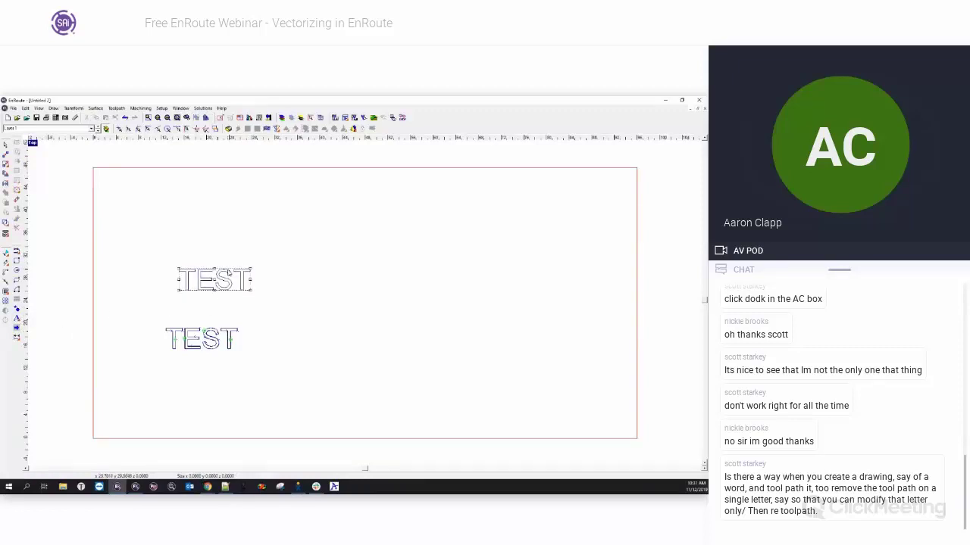
{"action": "left_click", "coordinate": [258, 272]}
{"action": "left_click", "coordinate": [241, 273]}
{"action": "left_click", "coordinate": [205, 260]}
{"action": "left_click", "coordinate": [210, 273]}
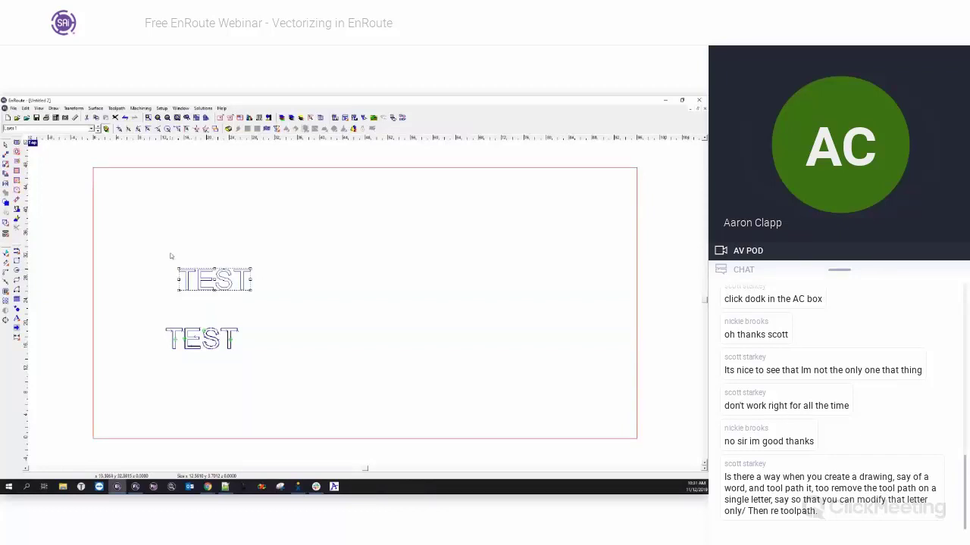
- Ungroup the upper TEST contours into separate letters
{"action": "left_click_drag", "start_coordinate": [154, 254], "coordinate": [286, 302]}
{"action": "left_click", "coordinate": [79, 109]}
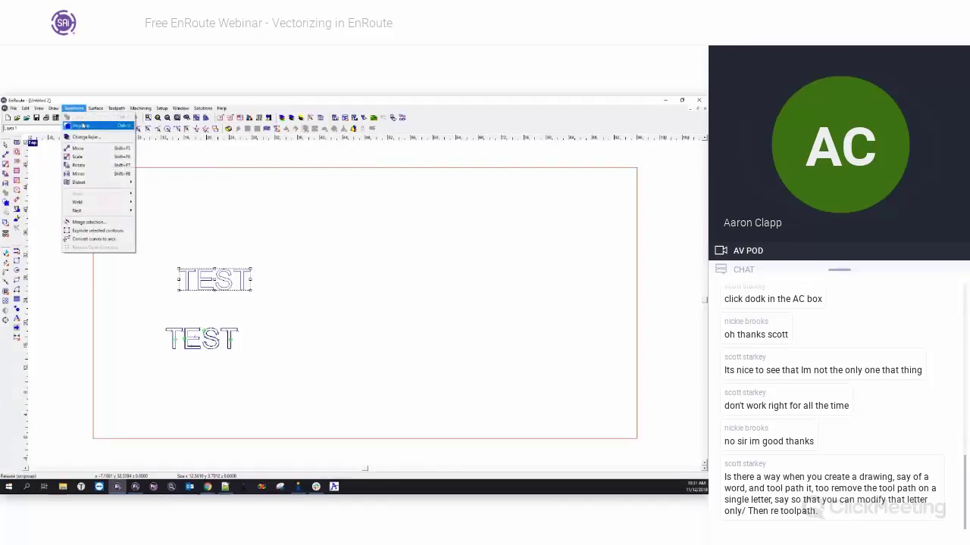
{"action": "left_click", "coordinate": [82, 125]}
{"action": "left_click", "coordinate": [249, 235]}
- Select individual letters of the upper TEST, and the whole word, to check the ungrouping
{"action": "left_click", "coordinate": [235, 274]}
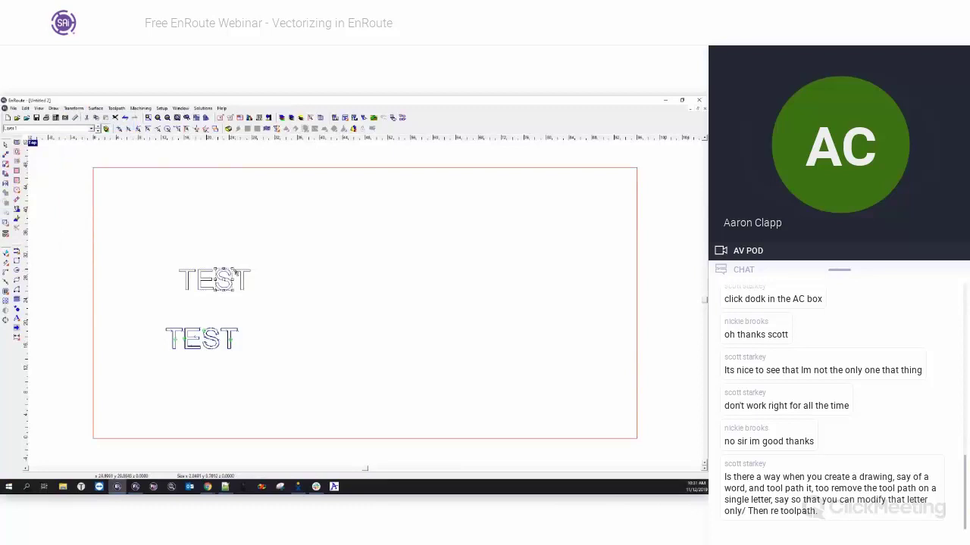
{"action": "left_click", "coordinate": [239, 272]}
{"action": "left_click", "coordinate": [220, 276]}
{"action": "left_click", "coordinate": [208, 273]}
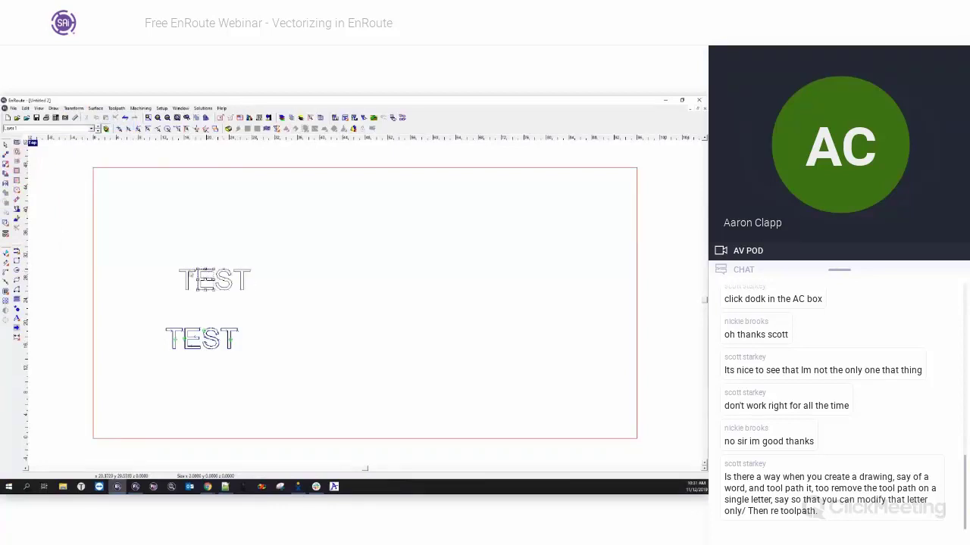
{"action": "left_click_drag", "start_coordinate": [168, 254], "coordinate": [280, 303]}
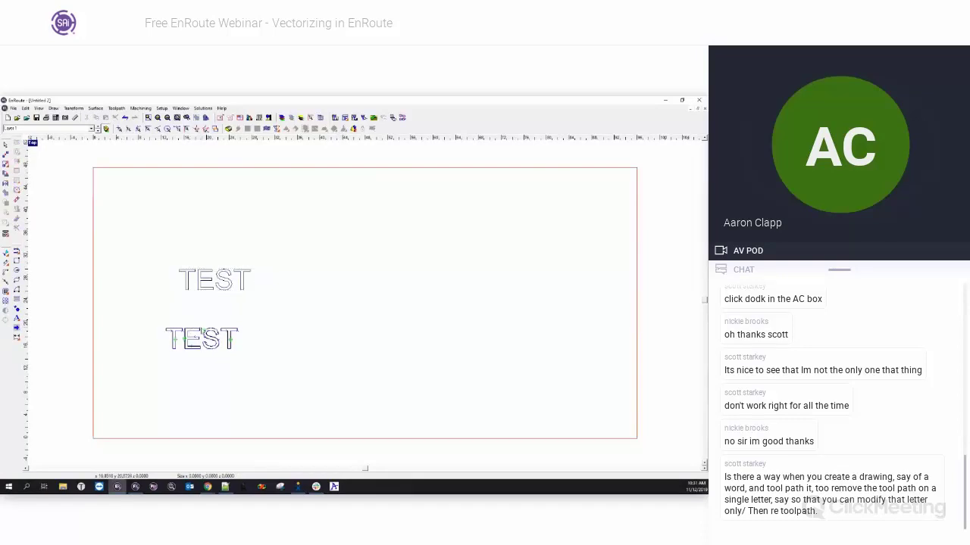
- Try moving the toolpathed E of the lower TEST out of the word, and undo the move
{"action": "left_click", "coordinate": [207, 324]}
{"action": "left_click", "coordinate": [194, 337]}
{"action": "scroll", "coordinate": [192, 338], "scroll_direction": "up", "scroll_amount": 3}
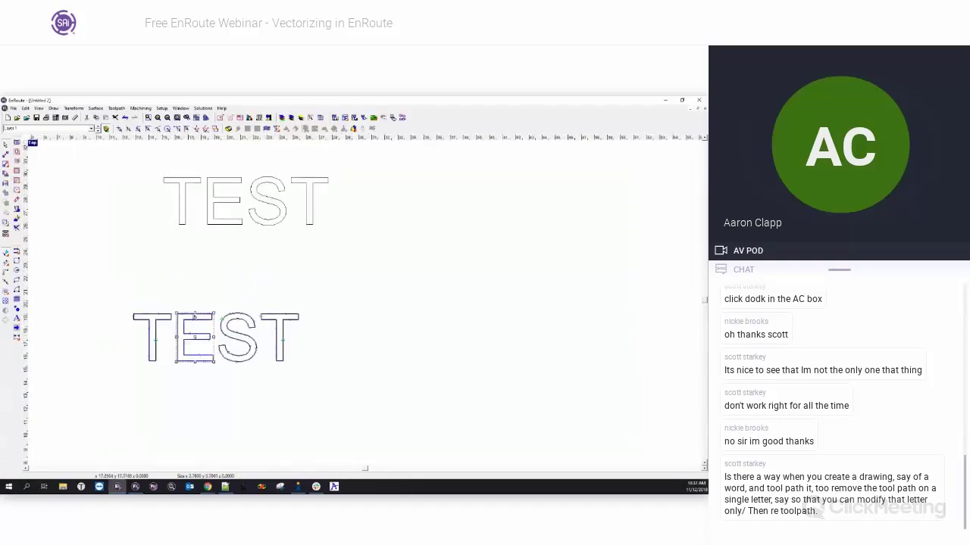
{"action": "left_click_drag", "start_coordinate": [196, 339], "coordinate": [364, 314]}
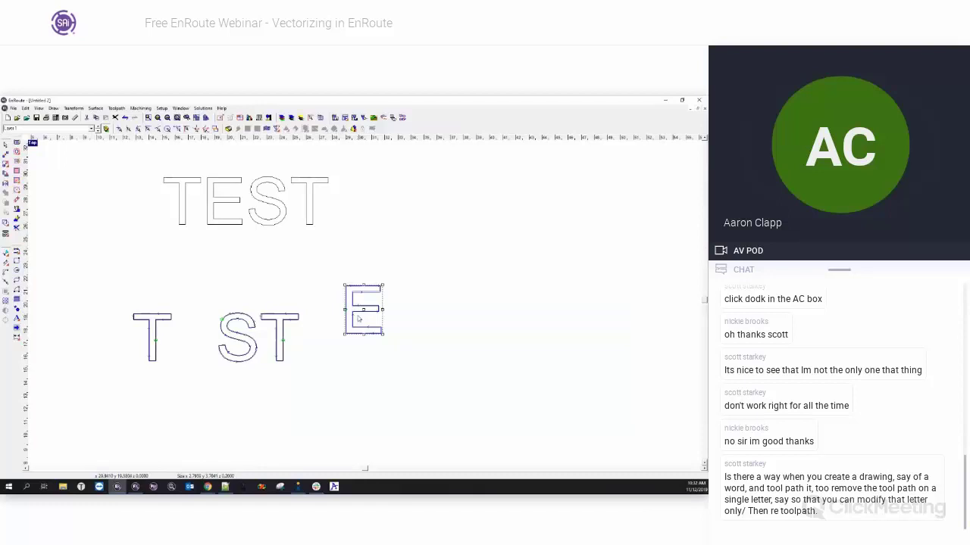
{"action": "key", "text": "ctrl+z"}
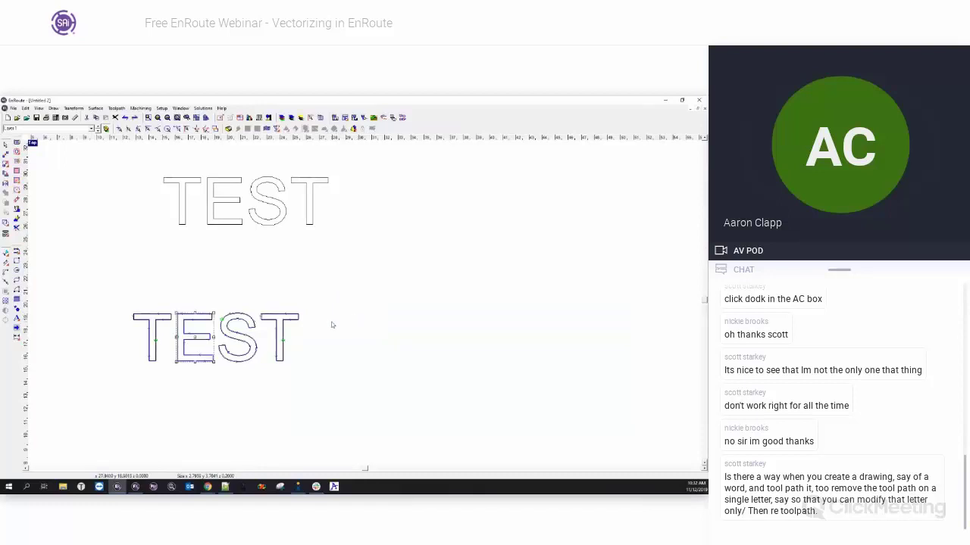
{"action": "left_click", "coordinate": [332, 322]}
{"action": "scroll", "coordinate": [112, 287], "scroll_direction": "down", "scroll_amount": 3}
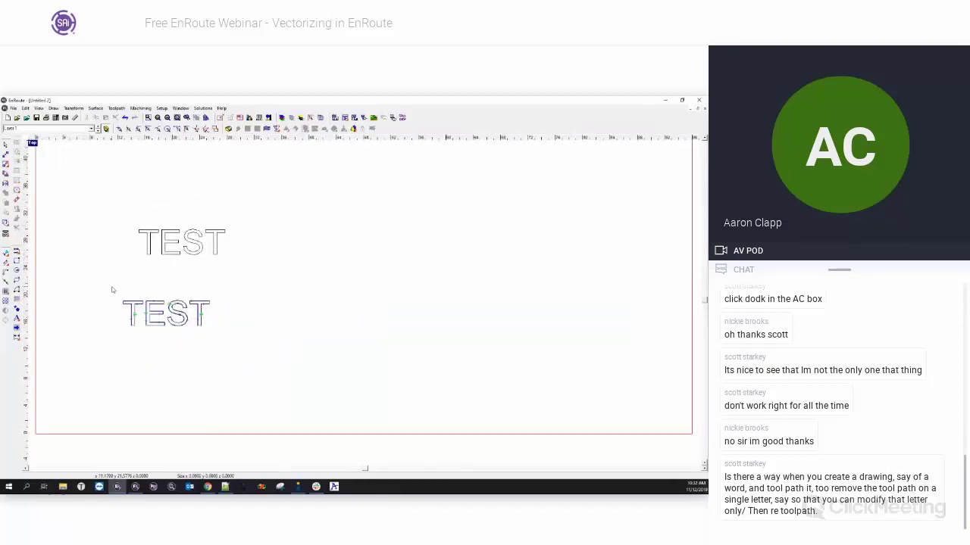
- Add the text PBOR in Arial to the right of the lower TEST
{"action": "left_click", "coordinate": [17, 319]}
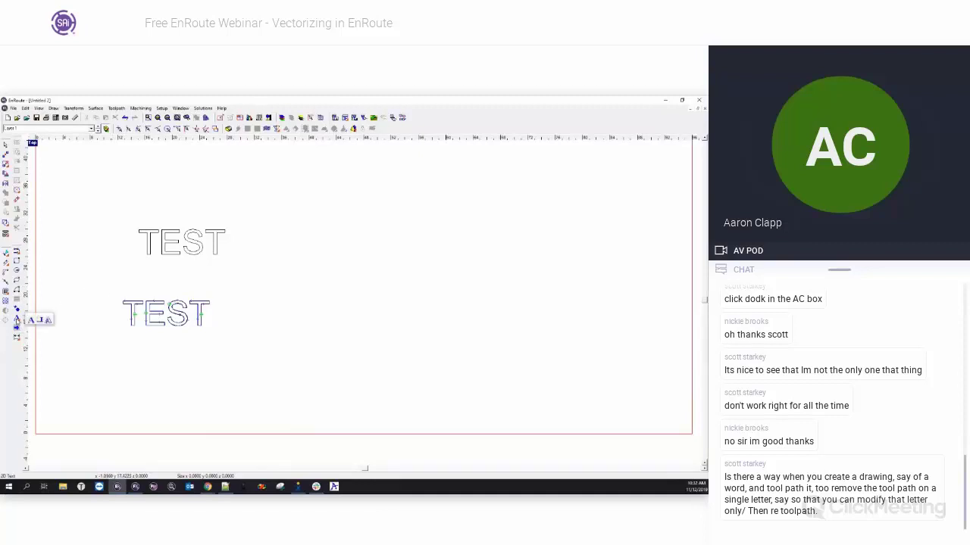
{"action": "left_click", "coordinate": [31, 320]}
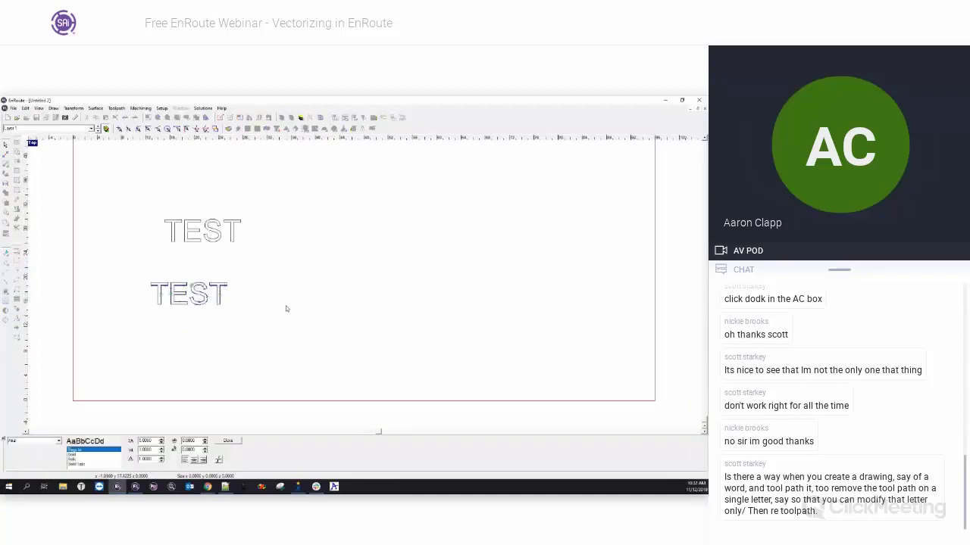
{"action": "left_click", "coordinate": [286, 305]}
{"action": "type", "text": "PBOR"}
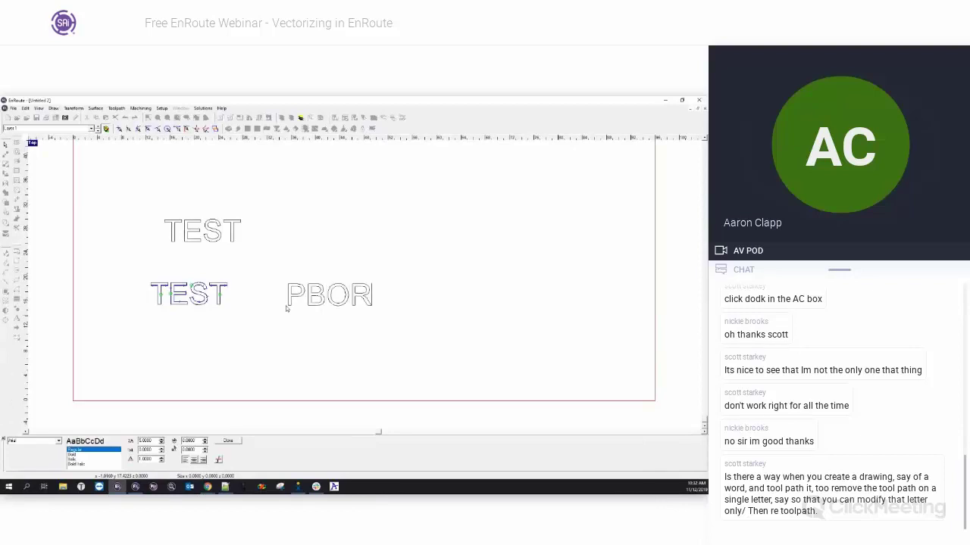
{"action": "left_click", "coordinate": [232, 443]}
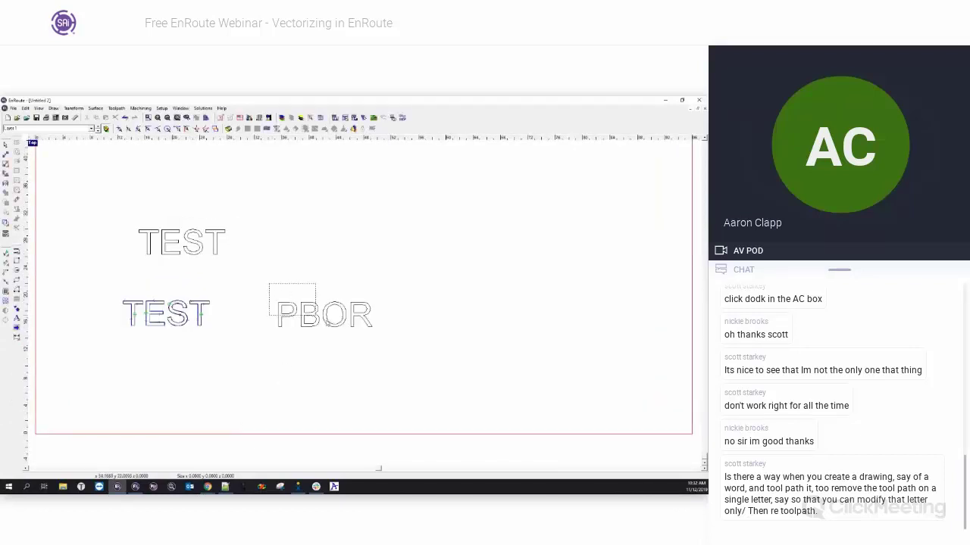
- Convert the PBOR text to contours and ungroup it into separate letters
{"action": "left_click", "coordinate": [17, 322]}
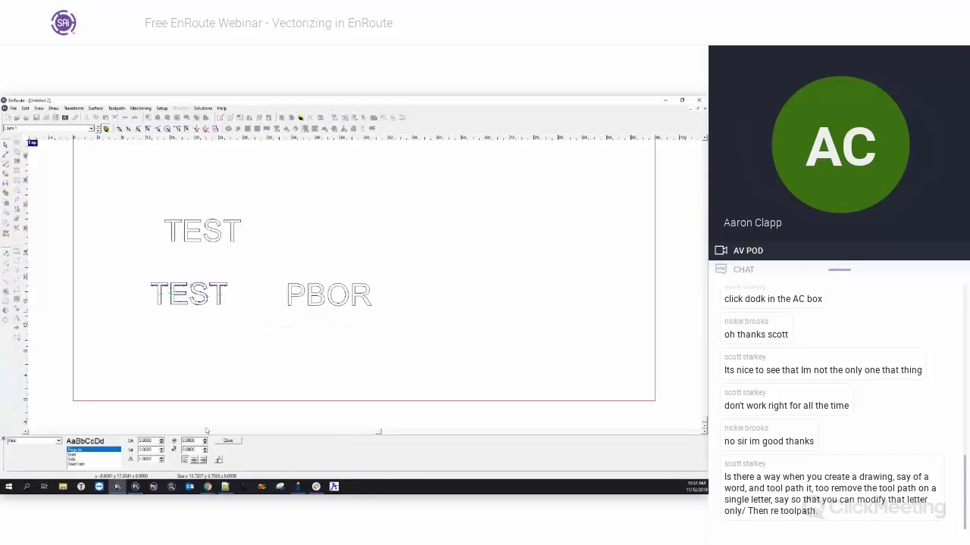
{"action": "left_click", "coordinate": [228, 441]}
{"action": "left_click_drag", "start_coordinate": [267, 287], "coordinate": [398, 343]}
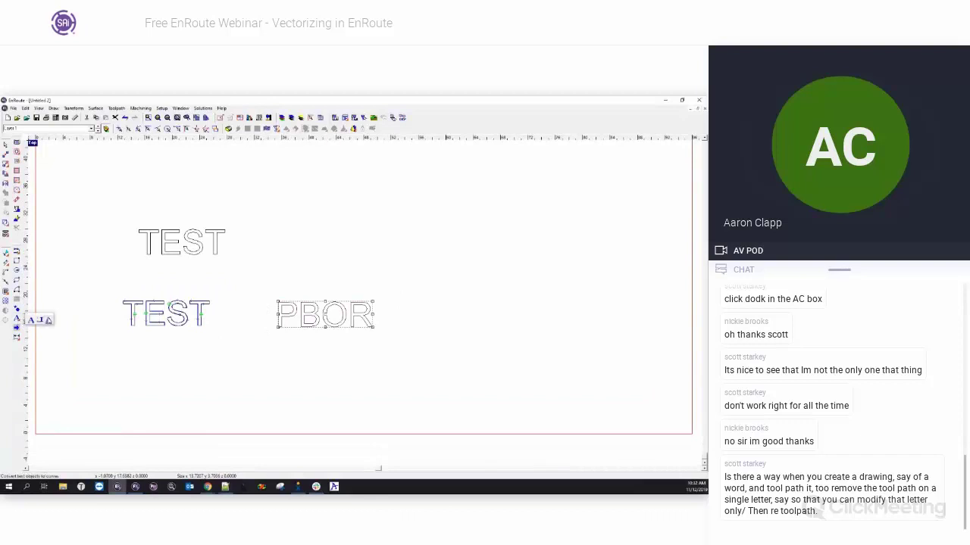
{"action": "left_click_drag", "start_coordinate": [265, 289], "coordinate": [387, 345]}
{"action": "left_click", "coordinate": [77, 109]}
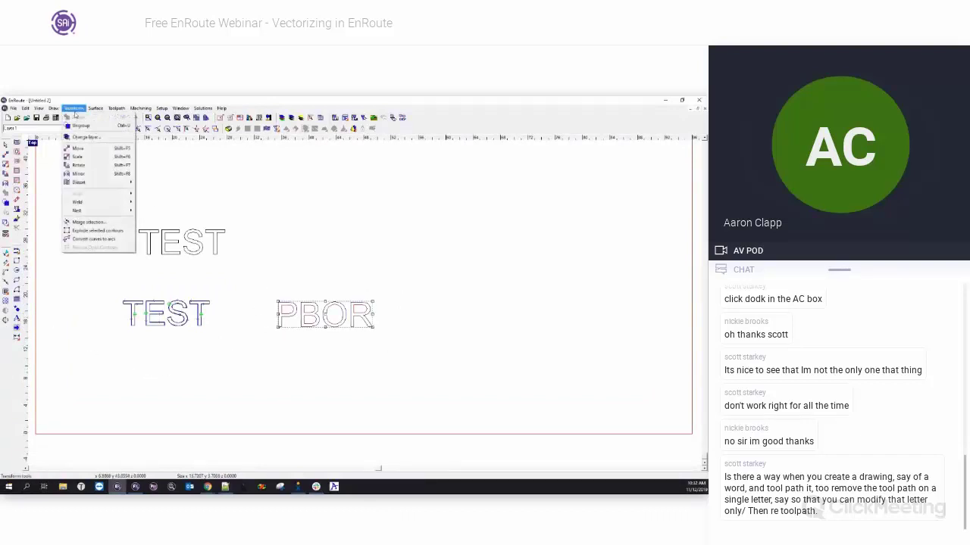
{"action": "left_click", "coordinate": [81, 125]}
{"action": "left_click", "coordinate": [317, 295]}
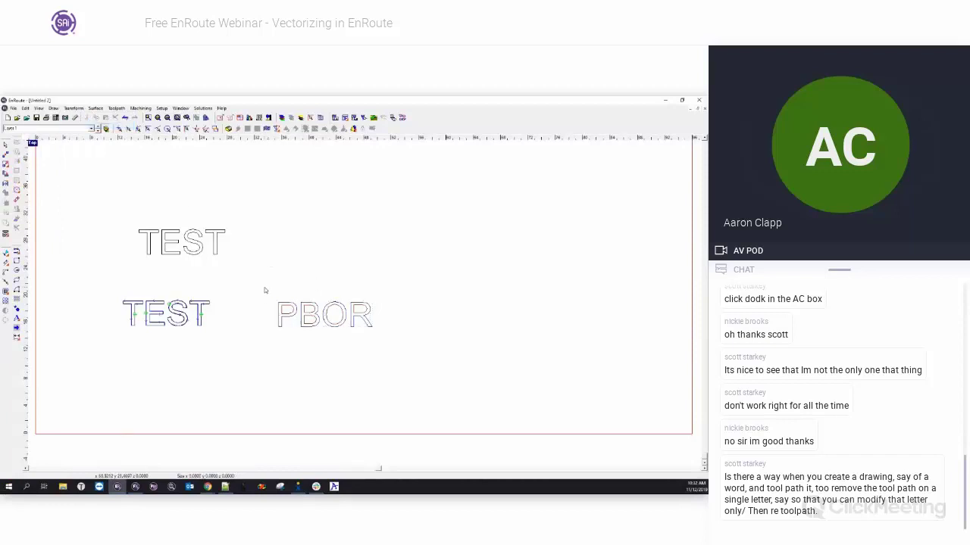
- Apply an external router offset toolpath to all the PBOR letters using the 1/16" End Mill
{"action": "left_click_drag", "start_coordinate": [265, 286], "coordinate": [389, 342]}
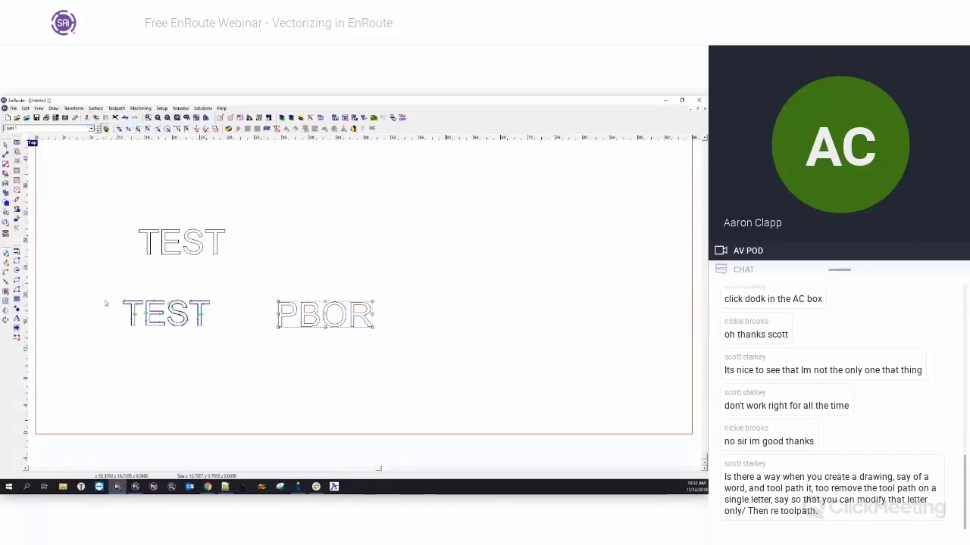
{"action": "left_click", "coordinate": [17, 153]}
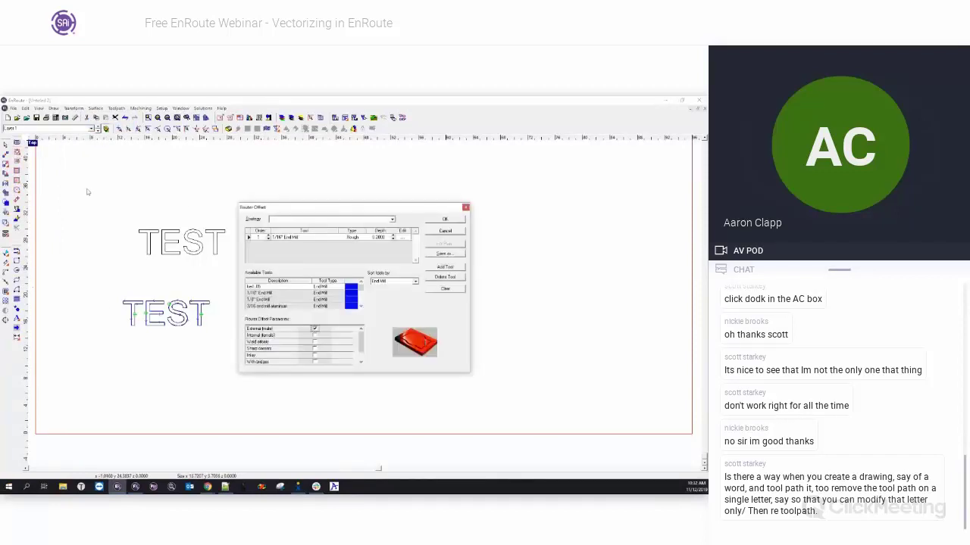
{"action": "left_click", "coordinate": [446, 217]}
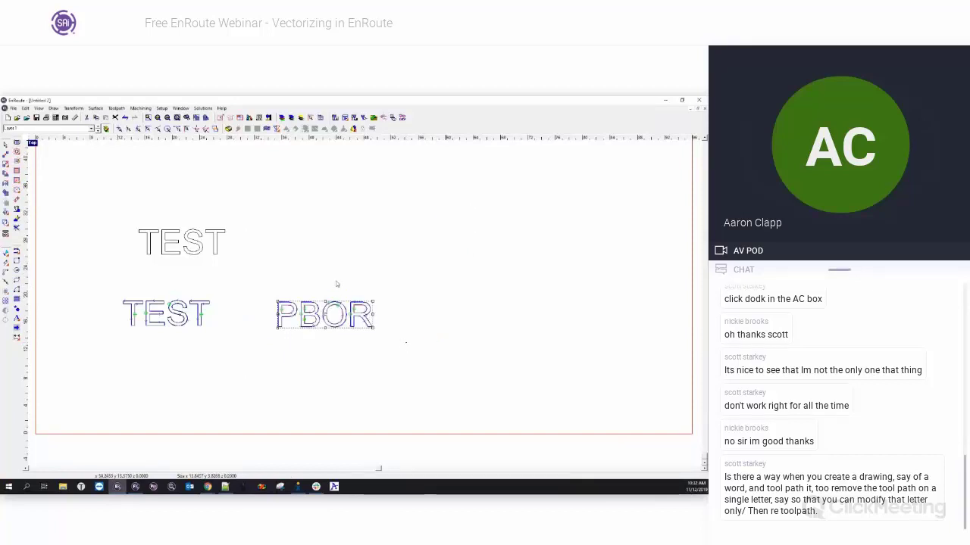
- Try moving the toolpathed O up out of PBOR, and undo the move
{"action": "left_click_drag", "start_coordinate": [334, 314], "coordinate": [330, 282]}
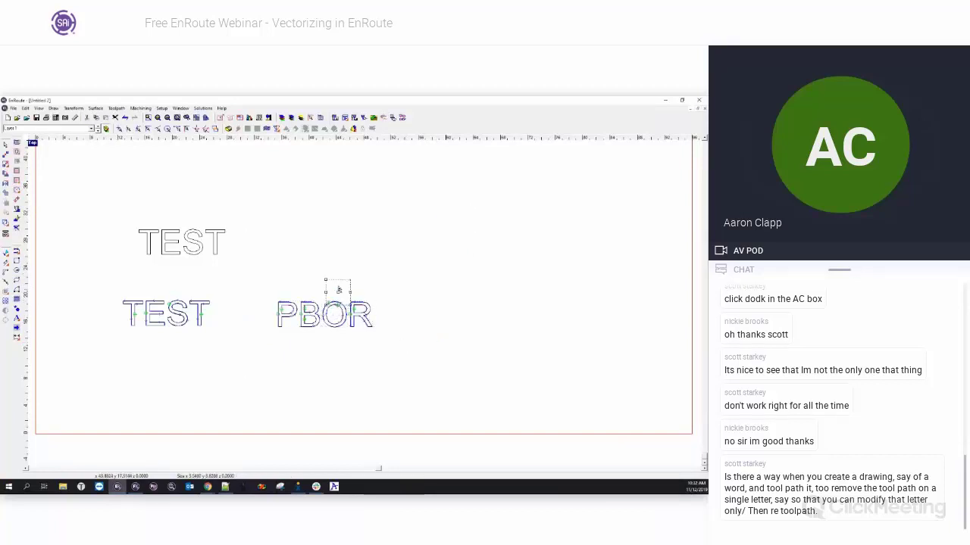
{"action": "scroll", "coordinate": [341, 307], "scroll_direction": "up", "scroll_amount": 5}
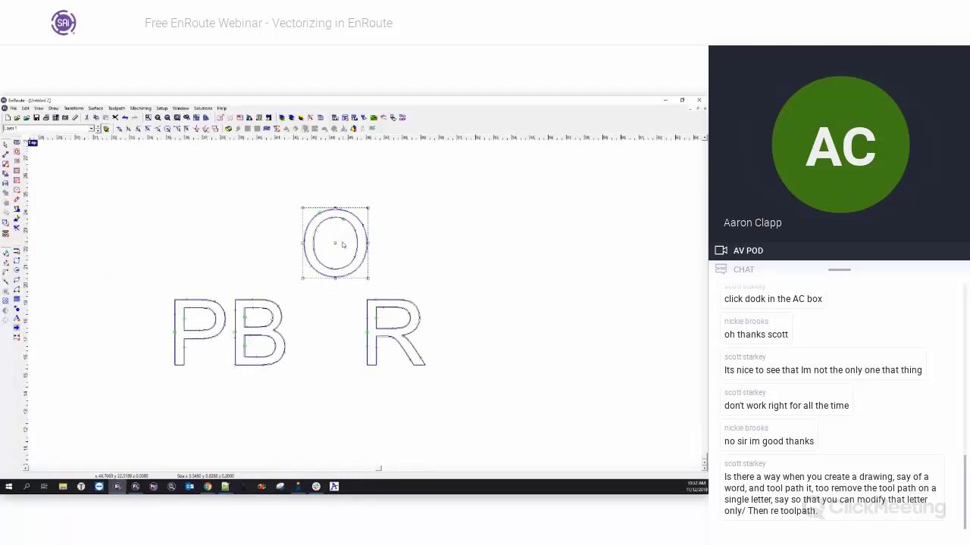
{"action": "key", "text": "ctrl+z"}
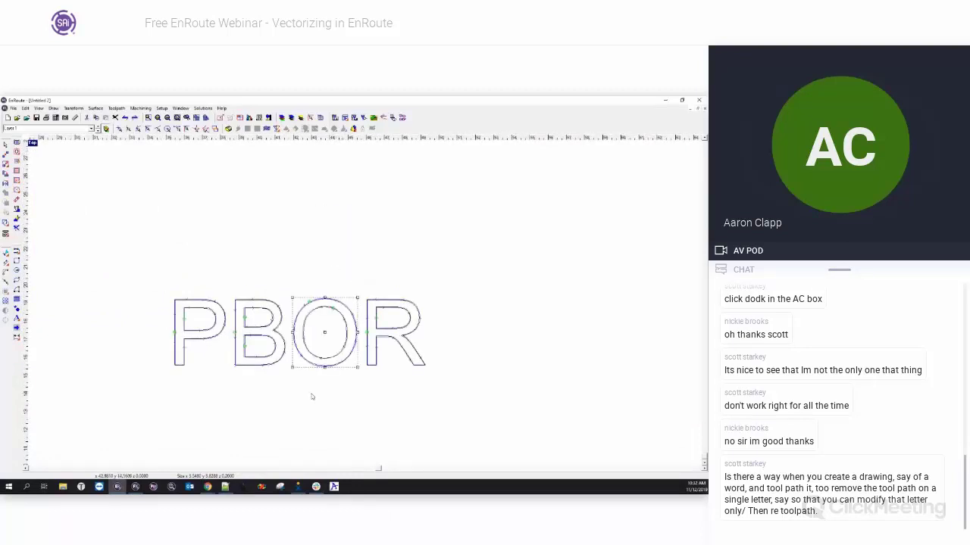
{"action": "left_click", "coordinate": [312, 397]}
- Select the O of PBOR and examine up close how its inner and outer contours relate to their offset toolpaths
{"action": "left_click_drag", "start_coordinate": [290, 274], "coordinate": [359, 391]}
{"action": "scroll", "coordinate": [353, 356], "scroll_direction": "up", "scroll_amount": 1}
{"action": "scroll", "coordinate": [353, 356], "scroll_direction": "up", "scroll_amount": 2}
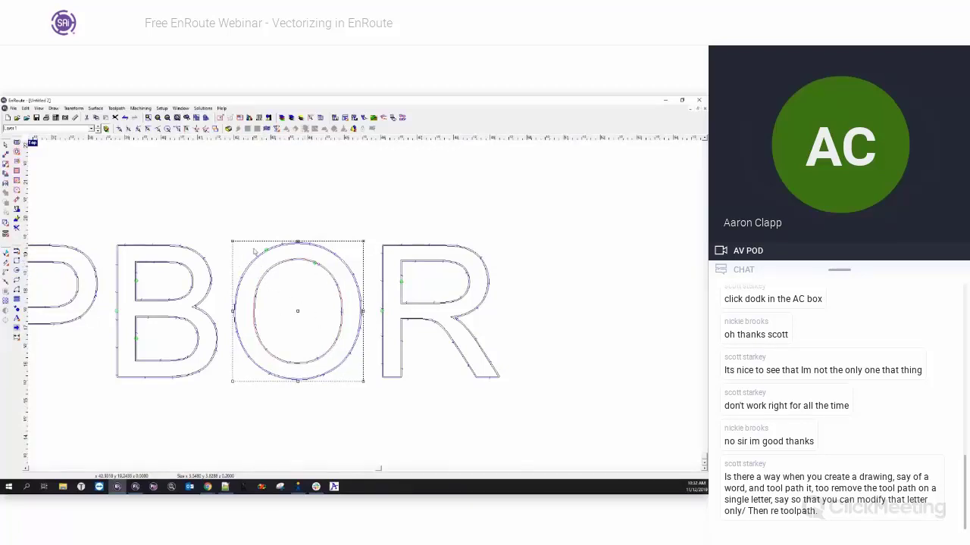
{"action": "left_click", "coordinate": [238, 222]}
{"action": "left_click_drag", "start_coordinate": [240, 235], "coordinate": [357, 403]}
{"action": "left_click_drag", "start_coordinate": [225, 211], "coordinate": [380, 409]}
{"action": "left_click", "coordinate": [323, 202]}
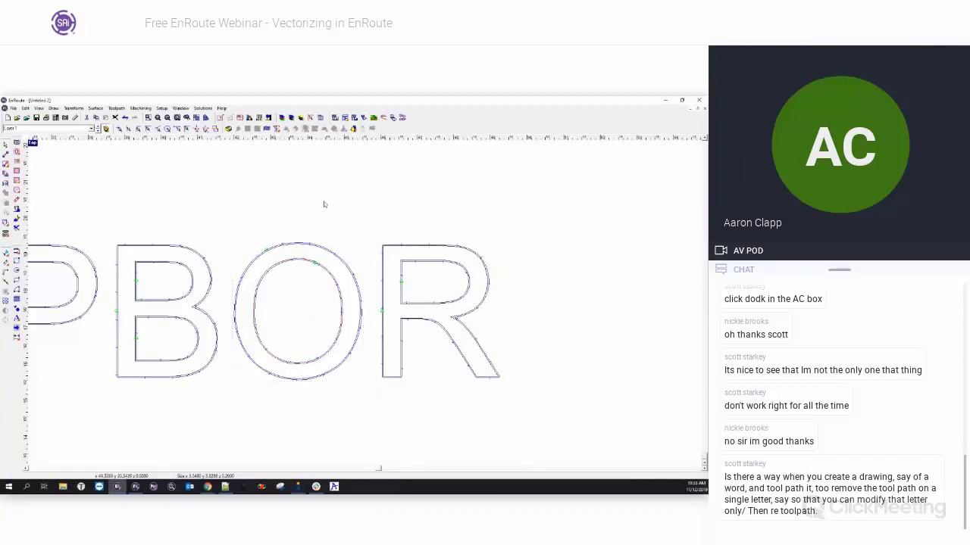
{"action": "left_click", "coordinate": [314, 264]}
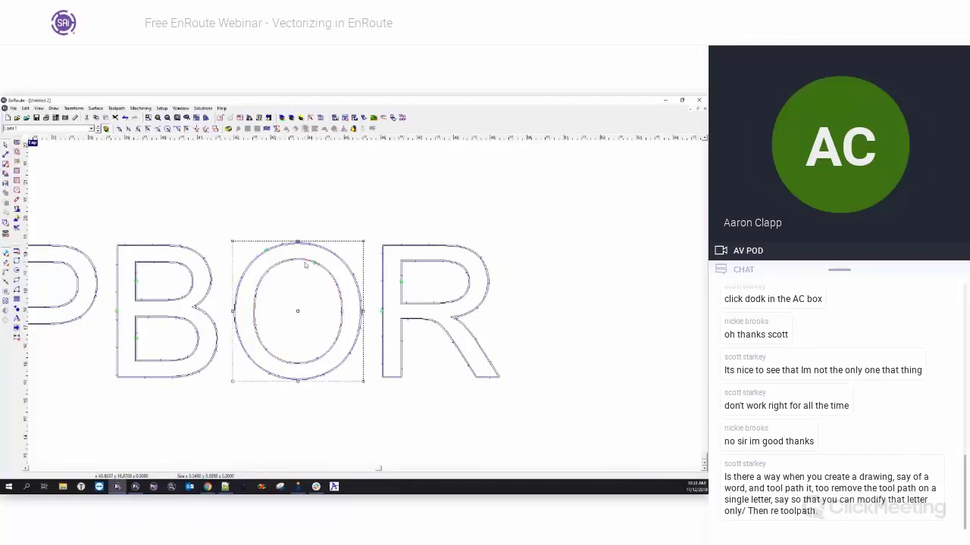
{"action": "left_click", "coordinate": [409, 190]}
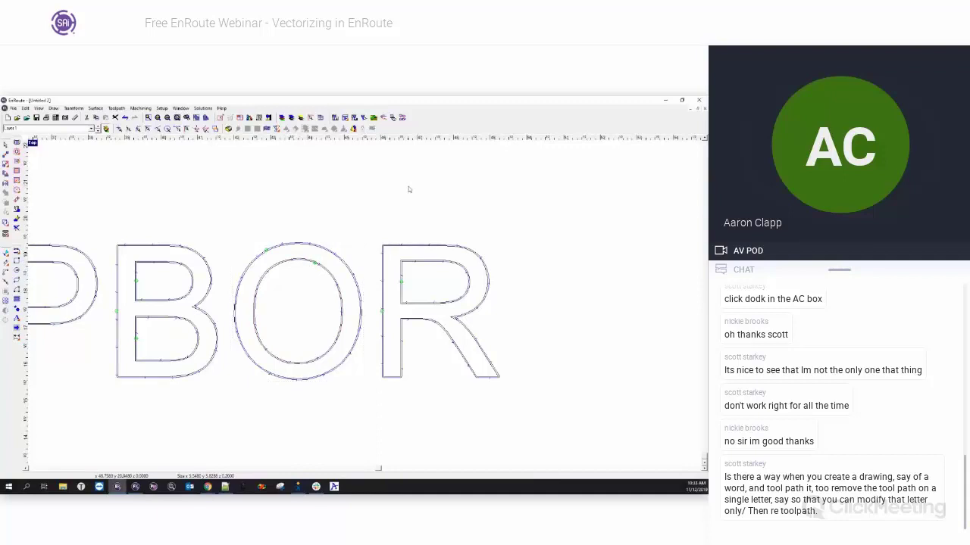
{"action": "scroll", "coordinate": [396, 255], "scroll_direction": "down", "scroll_amount": 2}
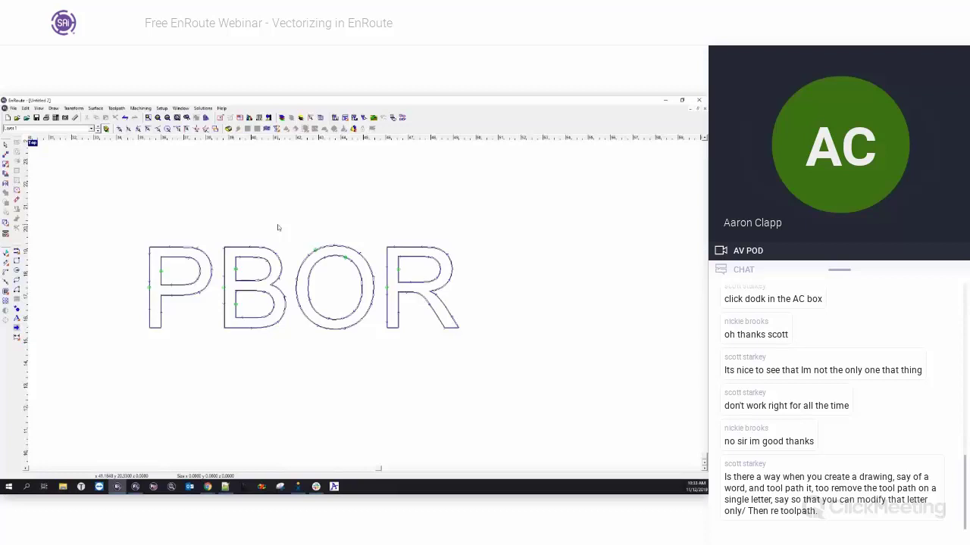
{"action": "scroll", "coordinate": [303, 223], "scroll_direction": "down", "scroll_amount": 3}
{"action": "left_click_drag", "start_coordinate": [267, 216], "coordinate": [472, 297]}
{"action": "left_click", "coordinate": [421, 258]}
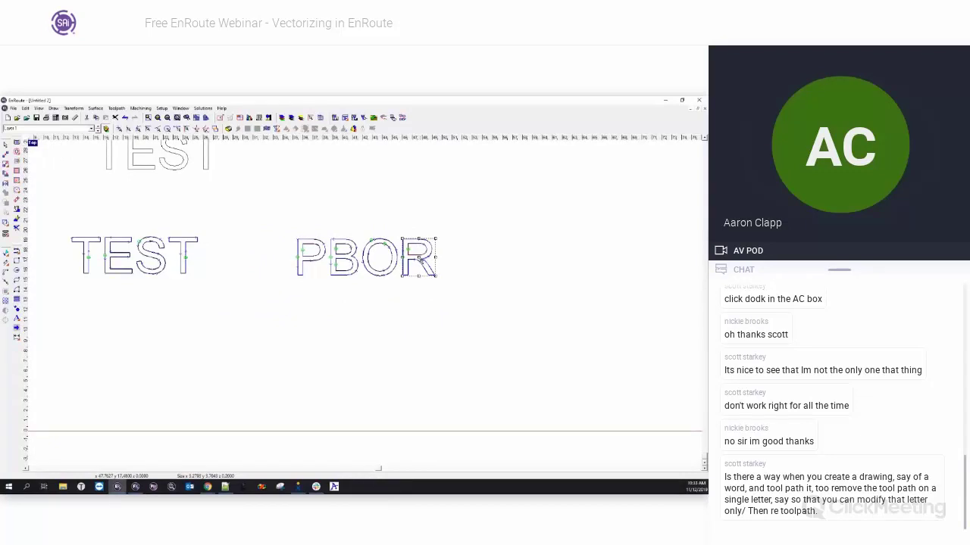
{"action": "left_click", "coordinate": [206, 273]}
{"action": "left_click_drag", "start_coordinate": [59, 222], "coordinate": [230, 311]}
- Apply a router offset toolpath to all letters of the upper TEST, accepting the current offset settings
{"action": "left_click", "coordinate": [183, 178]}
{"action": "scroll", "coordinate": [215, 208], "scroll_direction": "down", "scroll_amount": 2}
{"action": "left_click", "coordinate": [197, 177]}
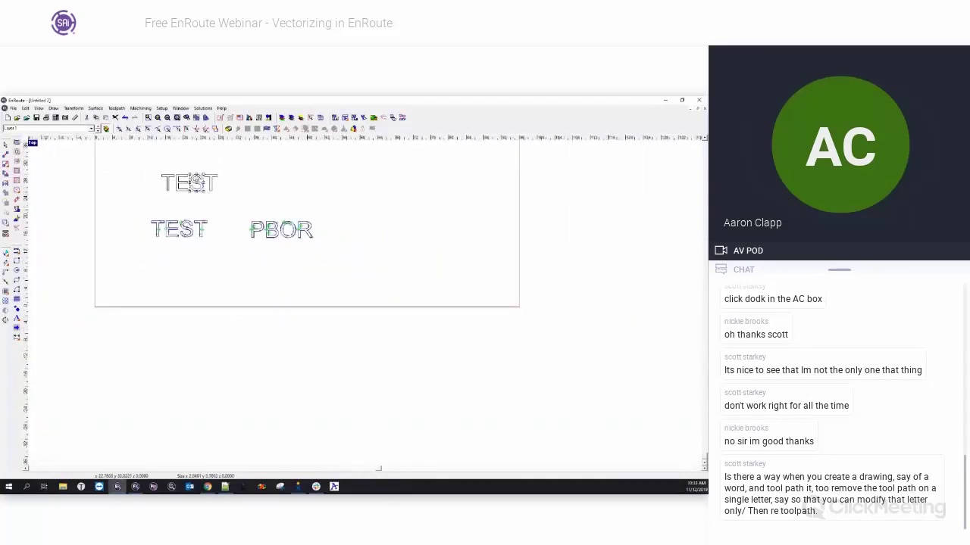
{"action": "left_click_drag", "start_coordinate": [149, 167], "coordinate": [226, 196]}
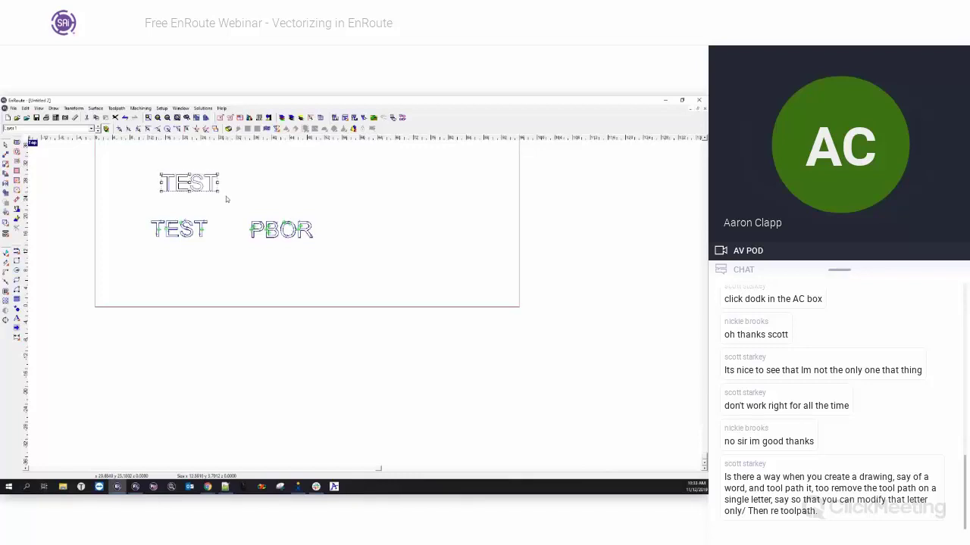
{"action": "left_click", "coordinate": [16, 151]}
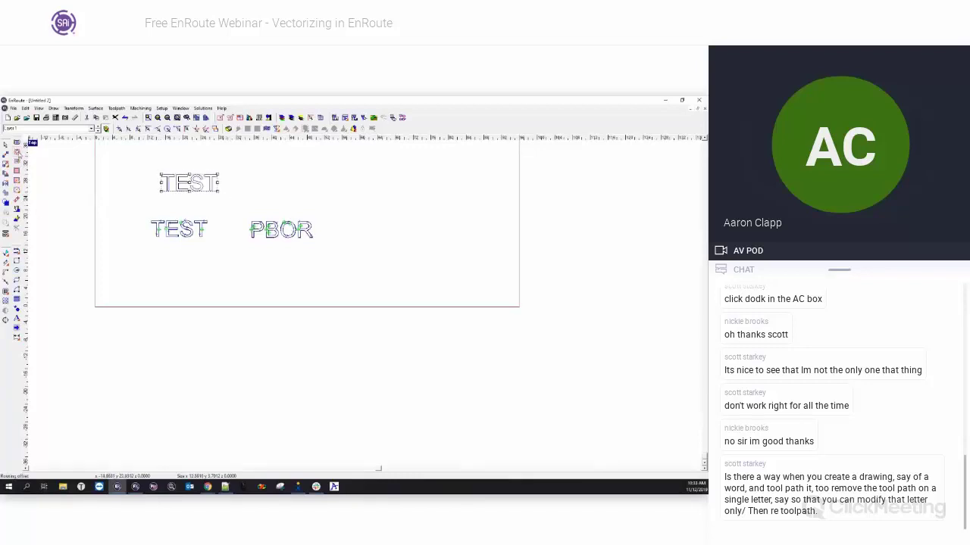
{"action": "left_click", "coordinate": [444, 219]}
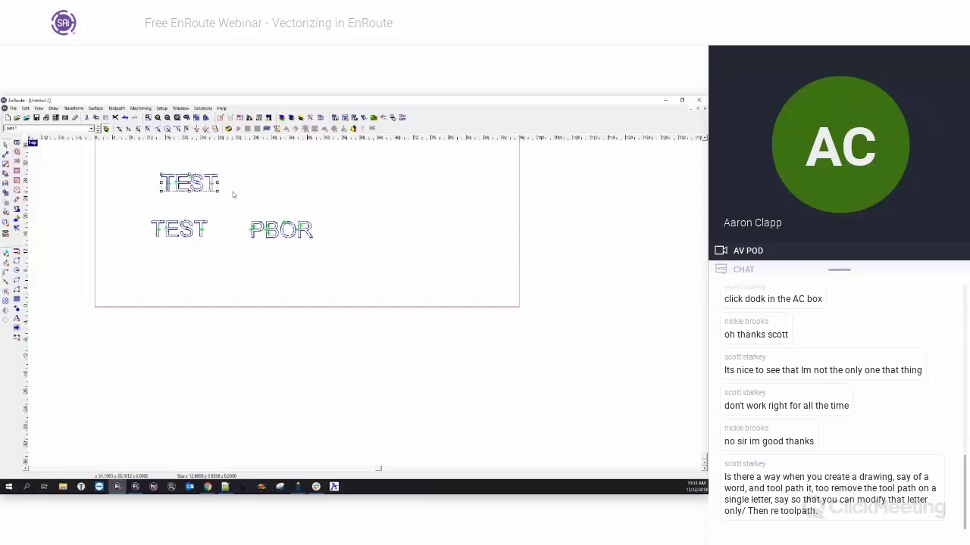
- Examine the toolpathed upper TEST up close, selecting its S on its own and the whole word together
{"action": "scroll", "coordinate": [231, 192], "scroll_direction": "up", "scroll_amount": 1}
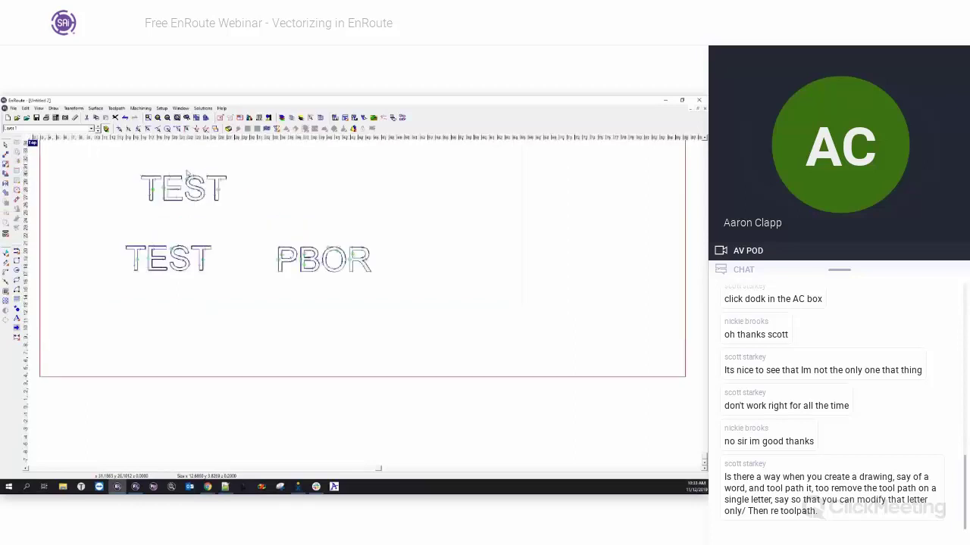
{"action": "scroll", "coordinate": [171, 184], "scroll_direction": "up", "scroll_amount": 2}
{"action": "scroll", "coordinate": [170, 184], "scroll_direction": "up", "scroll_amount": 1}
{"action": "left_click", "coordinate": [225, 194]}
{"action": "scroll", "coordinate": [208, 207], "scroll_direction": "down", "scroll_amount": 4}
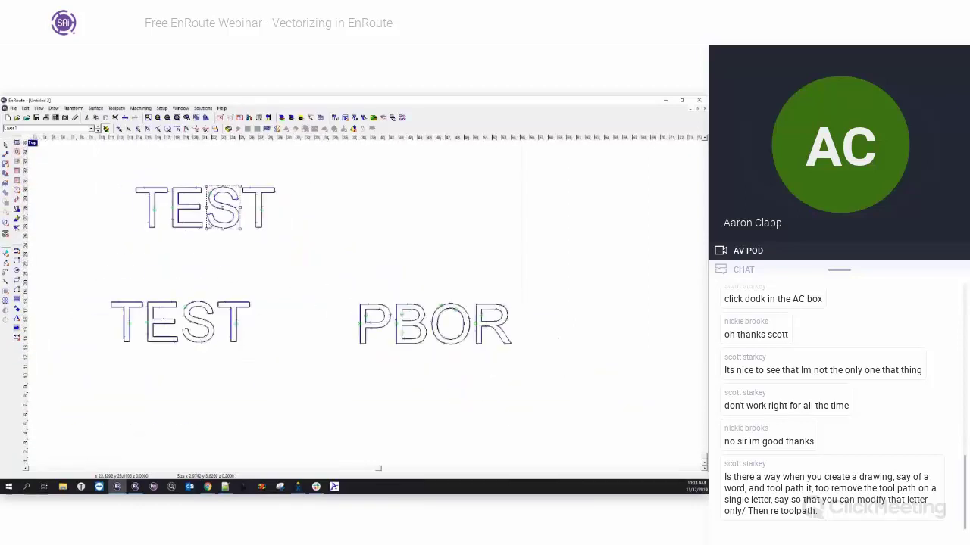
{"action": "scroll", "coordinate": [202, 179], "scroll_direction": "up", "scroll_amount": 3}
{"action": "left_click", "coordinate": [182, 202]}
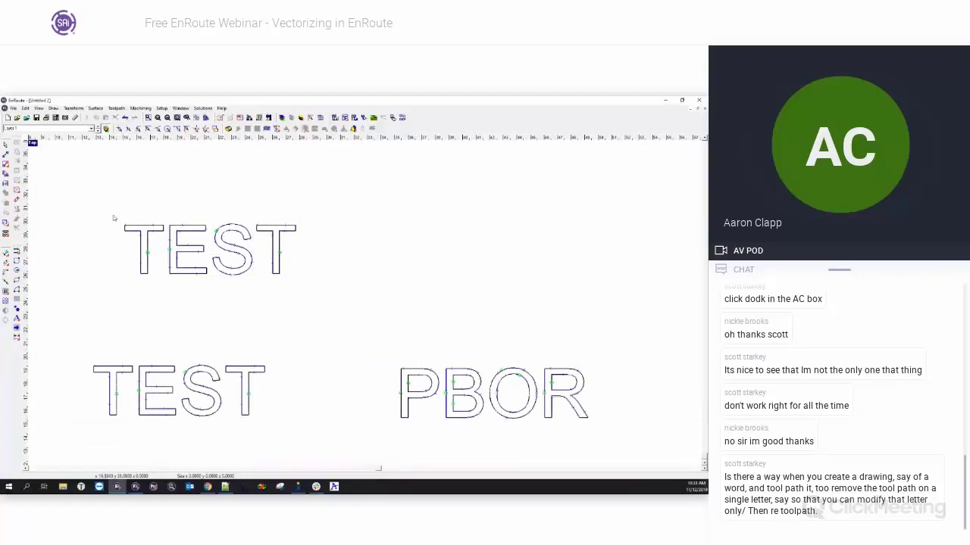
{"action": "left_click_drag", "start_coordinate": [91, 200], "coordinate": [344, 295]}
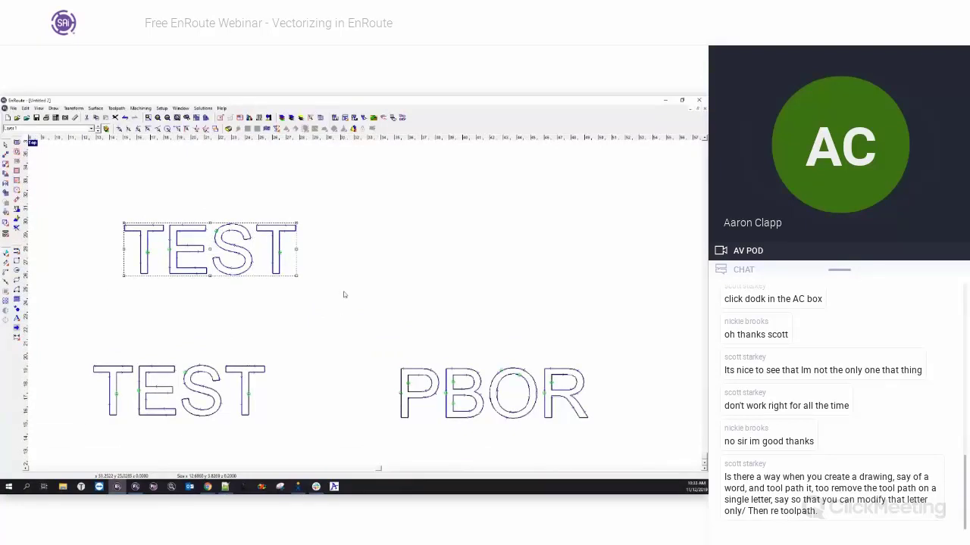
{"action": "left_click", "coordinate": [343, 295]}
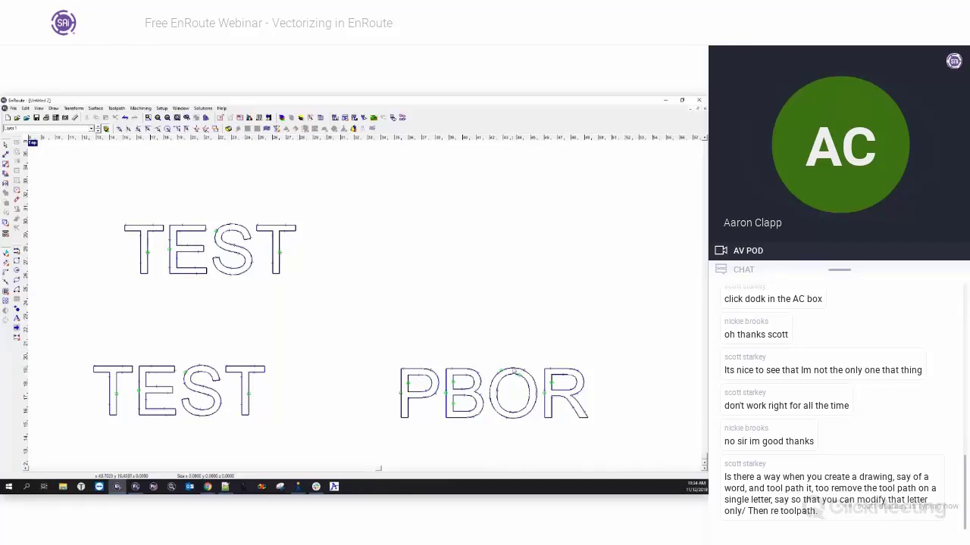
- Open the router offset toolpath of the O in PBOR for editing, review its parameters and close it without changes
{"action": "right_click", "coordinate": [513, 370]}
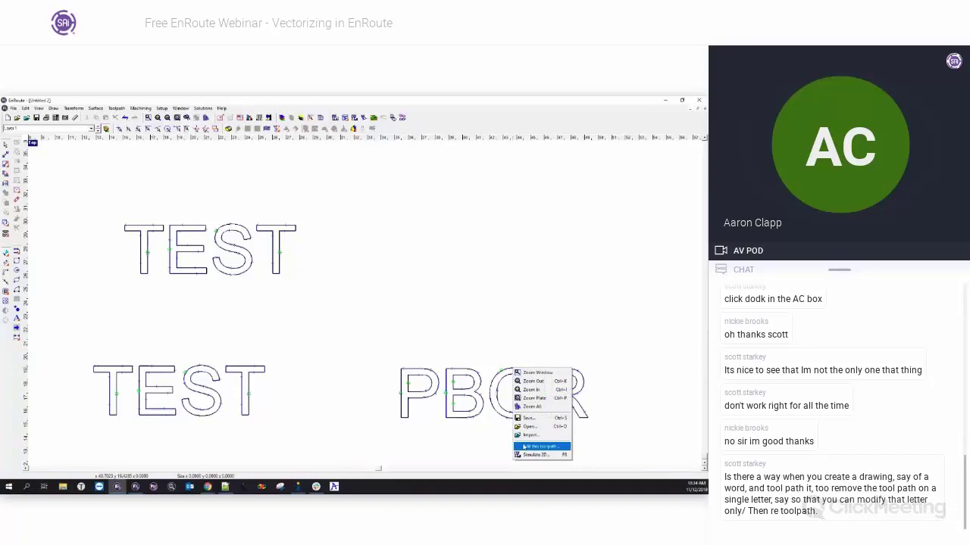
{"action": "left_click", "coordinate": [524, 447]}
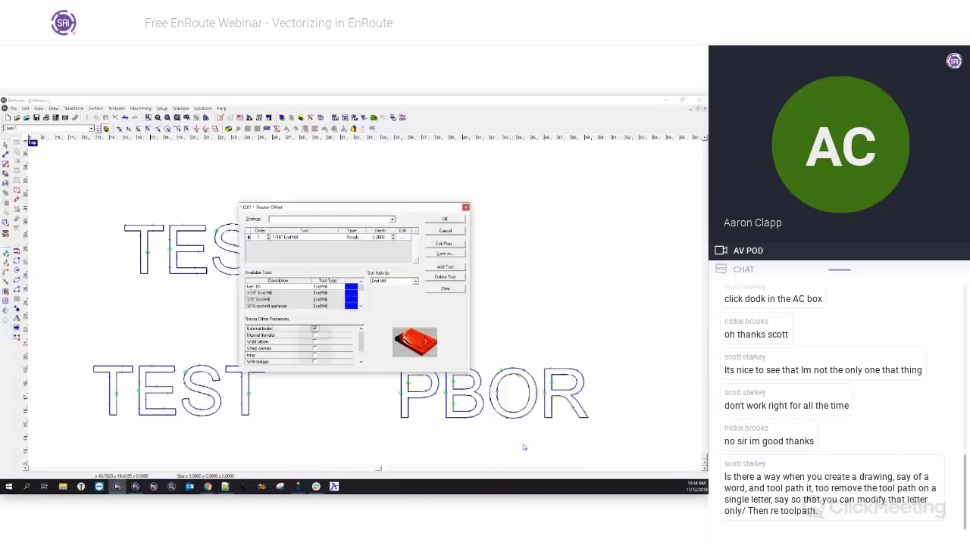
{"action": "left_click", "coordinate": [465, 208]}
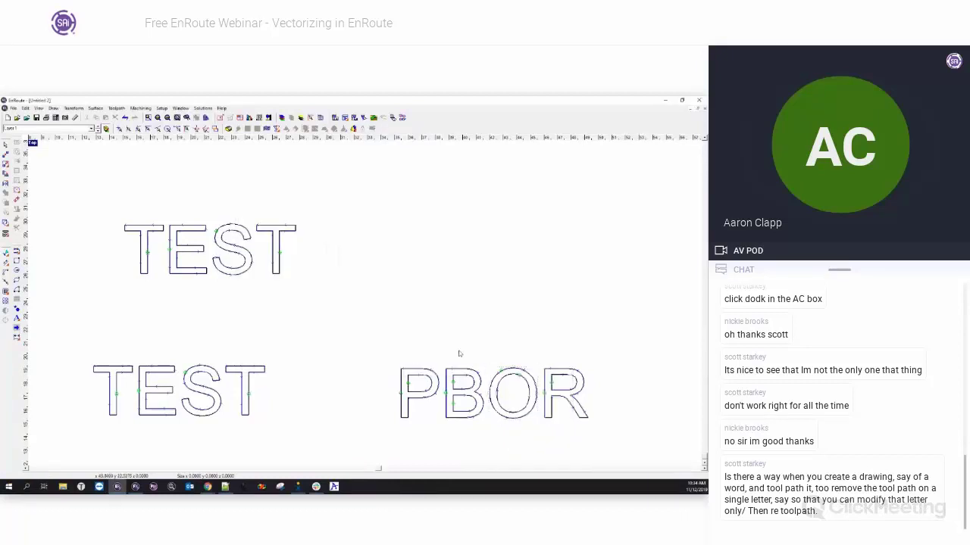
{"action": "scroll", "coordinate": [326, 343], "scroll_direction": "down", "scroll_amount": 1}
{"action": "scroll", "coordinate": [386, 394], "scroll_direction": "up", "scroll_amount": 2}
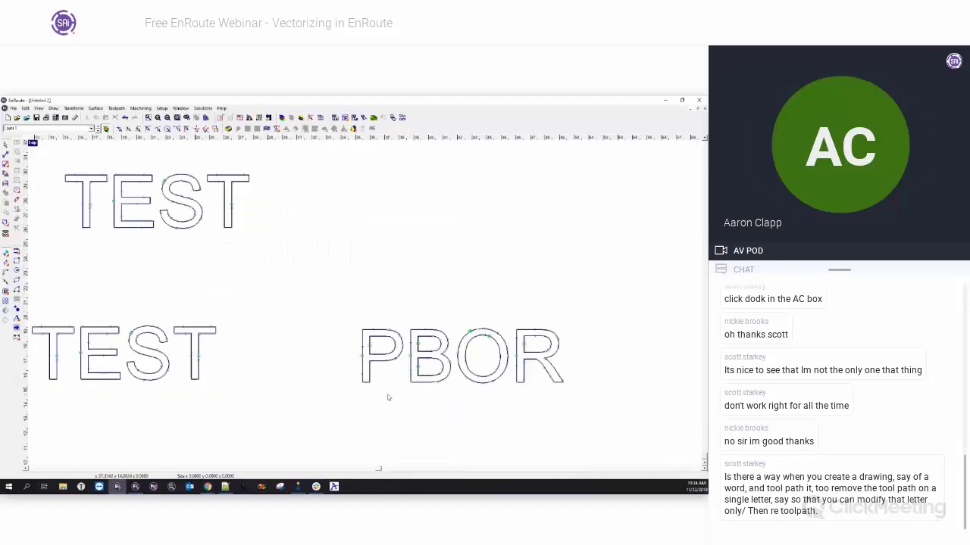